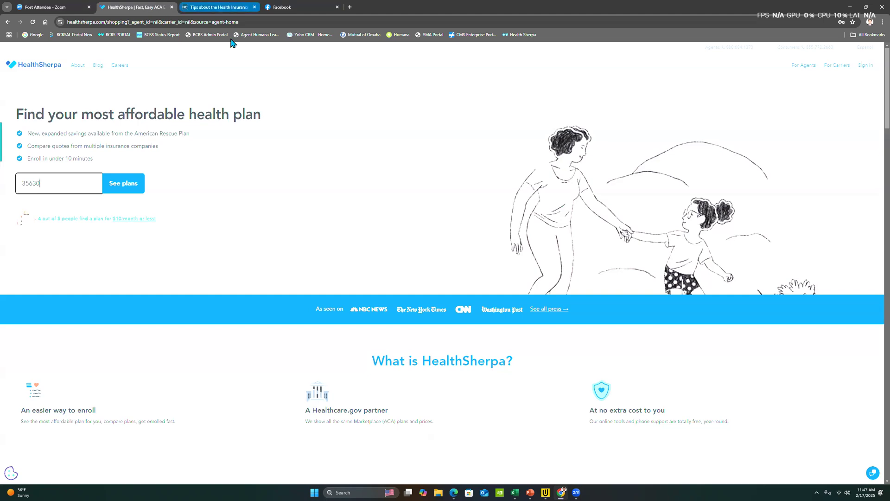
# - Switch to HealthCare.gov, go to its home page and open the Marketplace basics guide
pyautogui.click(211, 6)
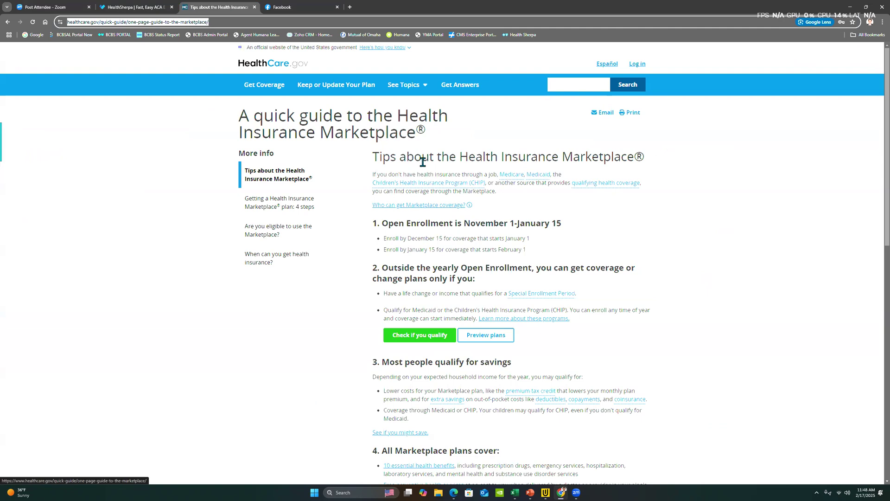
pyautogui.click(260, 65)
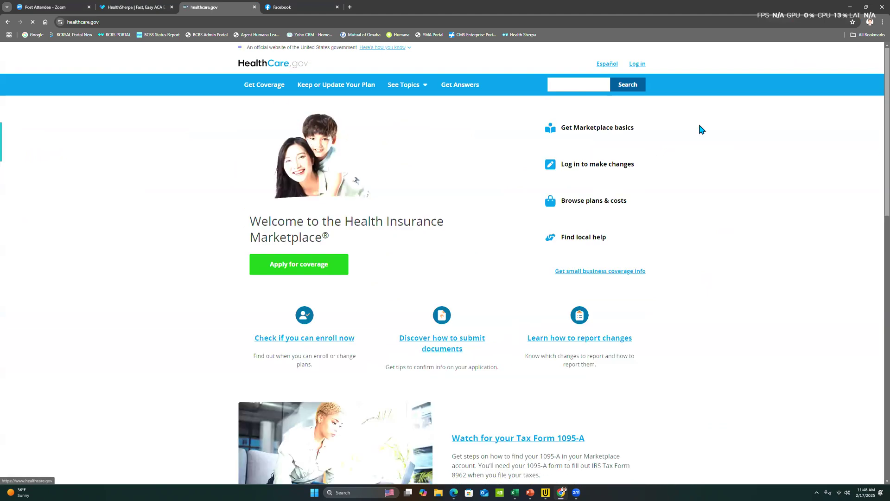
pyautogui.click(596, 135)
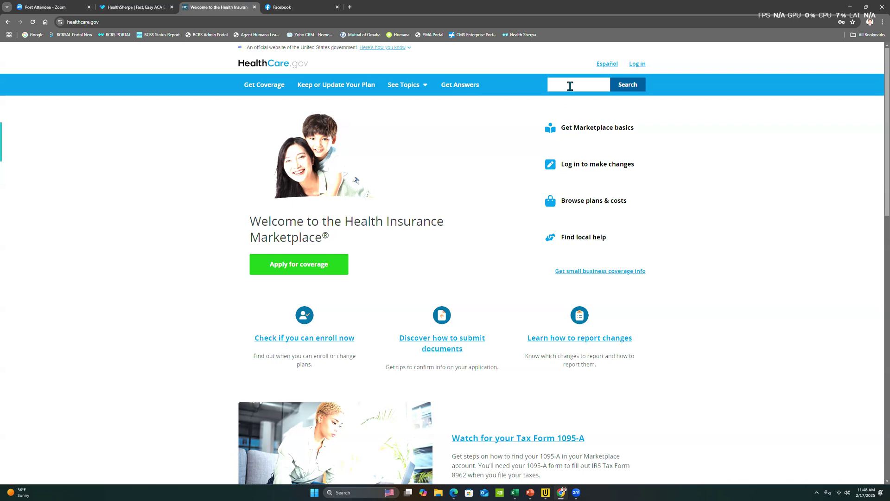
pyautogui.click(570, 87)
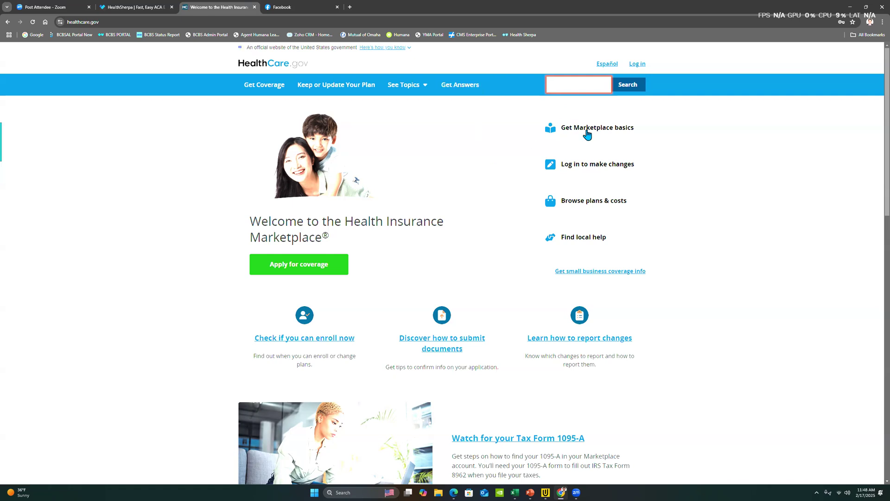
pyautogui.click(583, 130)
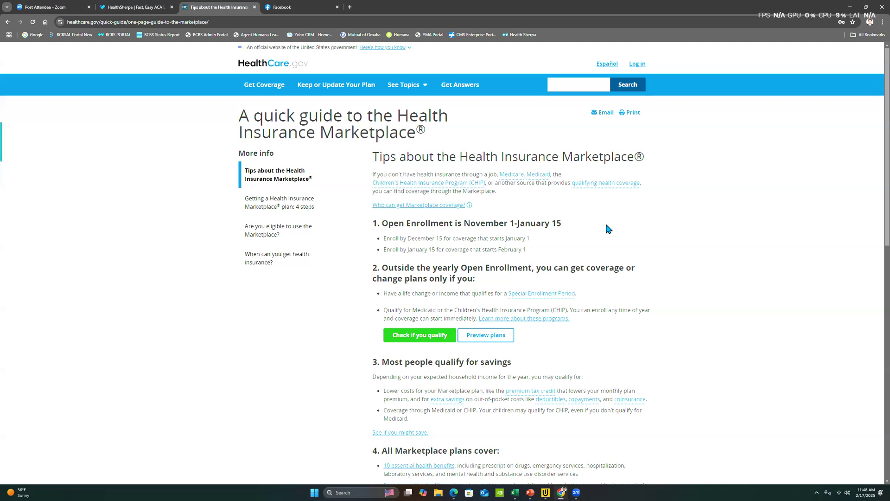
# - Read through the guide's tips about the Health Insurance Marketplace
pyautogui.scroll(-2, 605, 221)
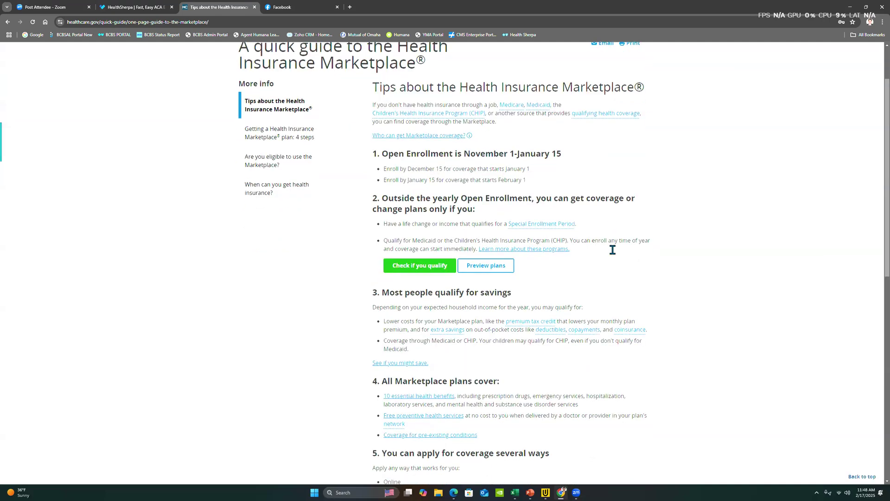
pyautogui.moveTo(517, 326)
pyautogui.scroll(-1, 603, 264)
pyautogui.scroll(1, 601, 265)
pyautogui.scroll(2, 599, 267)
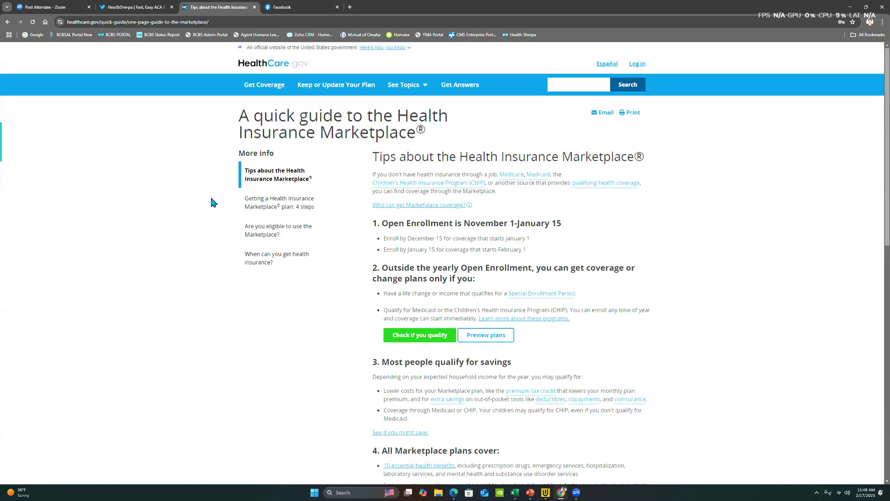
# - Open the guide's page on getting a Marketplace plan in 4 steps and read through the steps
pyautogui.click(288, 208)
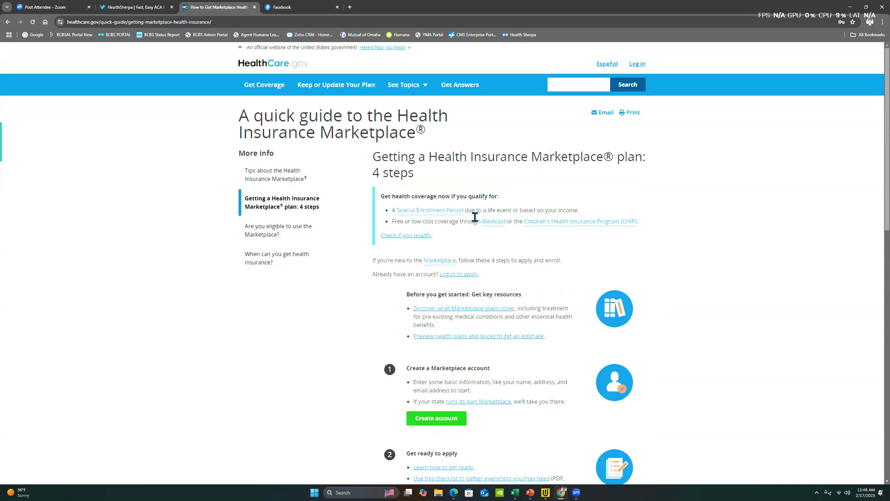
pyautogui.scroll(-2, 487, 219)
pyautogui.scroll(-2, 492, 224)
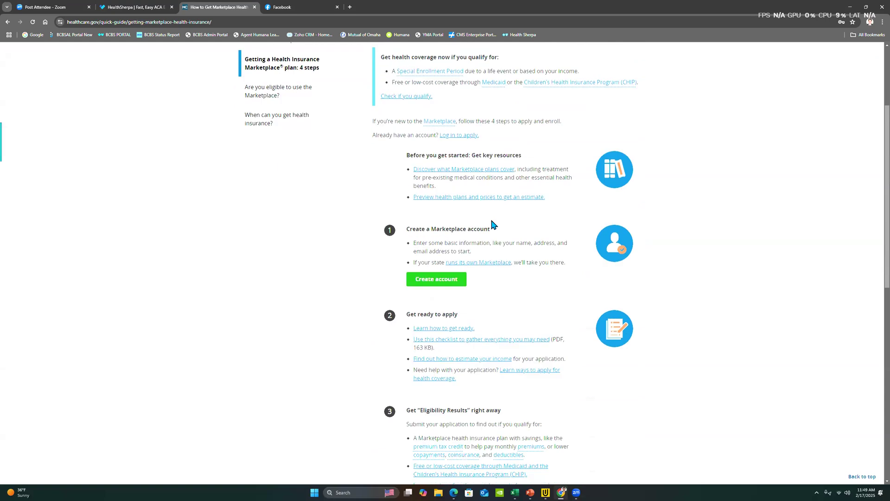
pyautogui.scroll(-2, 522, 227)
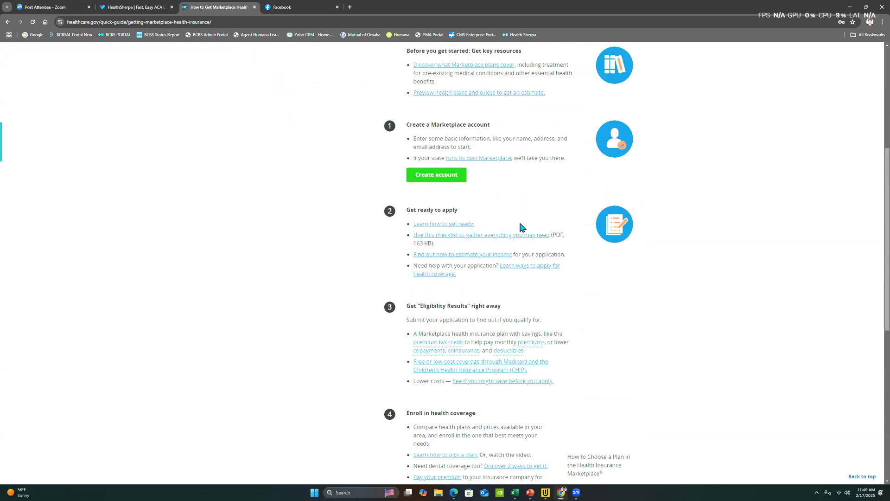
pyautogui.scroll(-2, 519, 224)
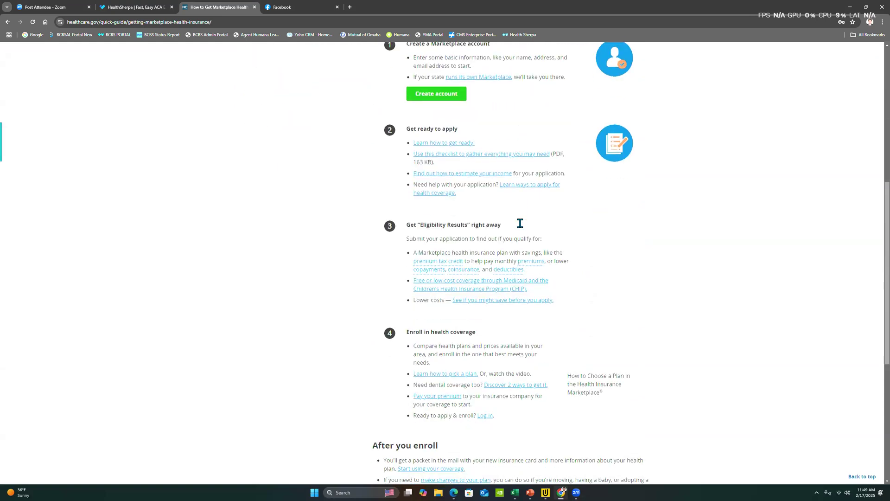
pyautogui.scroll(5, 464, 232)
pyautogui.scroll(2, 269, 235)
# - View the guide's pages on Marketplace eligibility and on when you can get health insurance
pyautogui.click(270, 235)
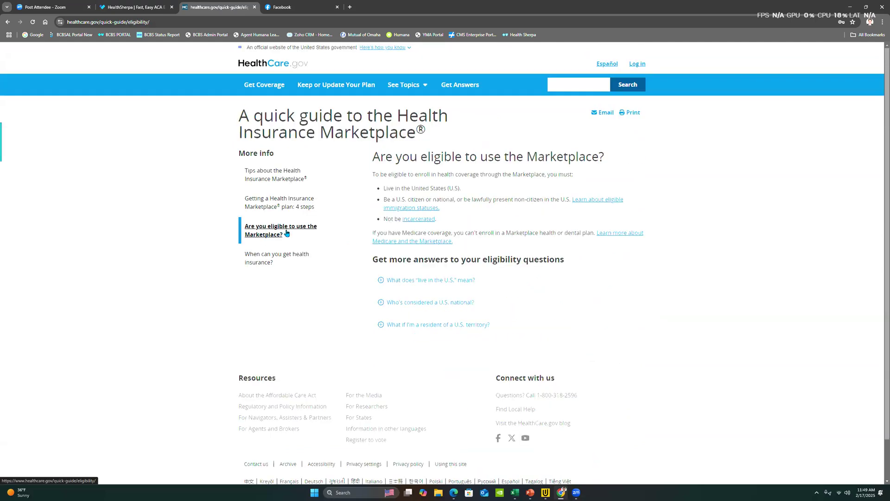
pyautogui.click(270, 256)
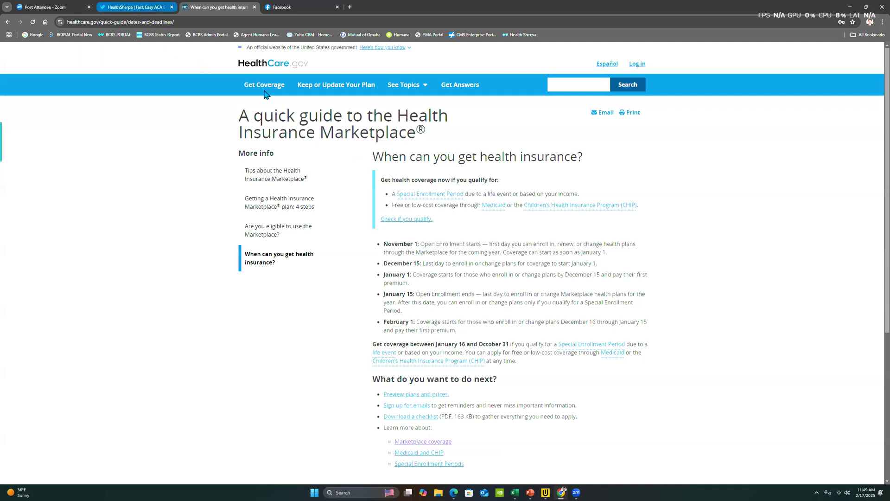
# - Return to HealthSherpa, start looking for plans with the ZIP code already filled in, and describe the applicant as age 38, female
pyautogui.click(136, 6)
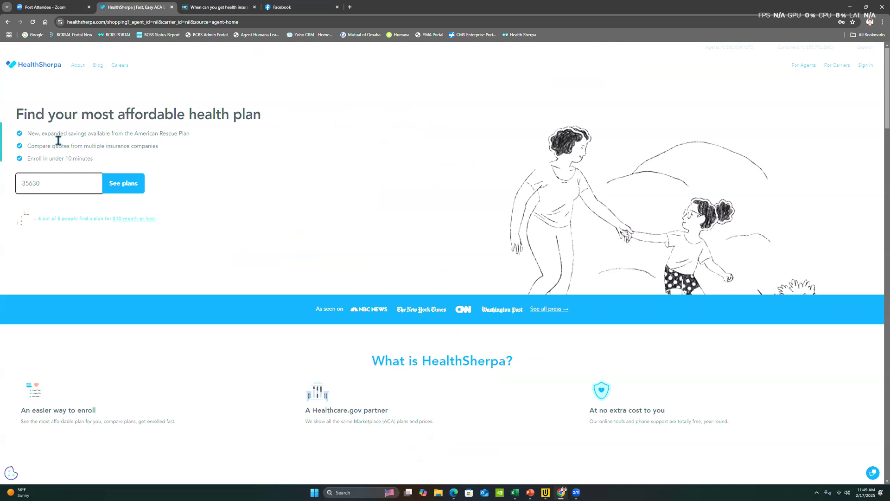
pyautogui.click(128, 183)
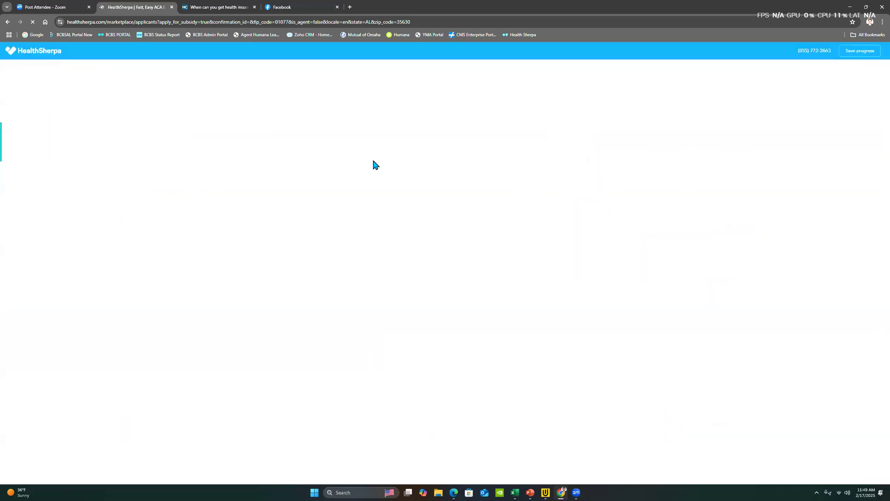
pyautogui.click(389, 221)
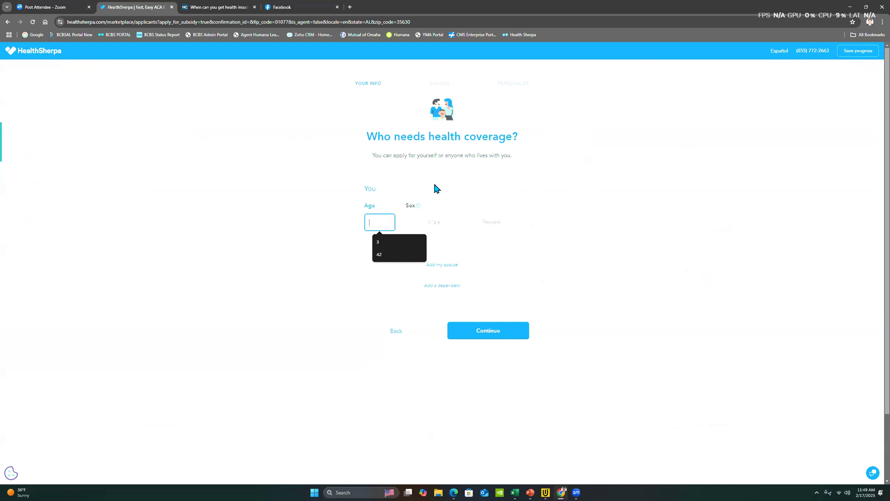
pyautogui.write('38')
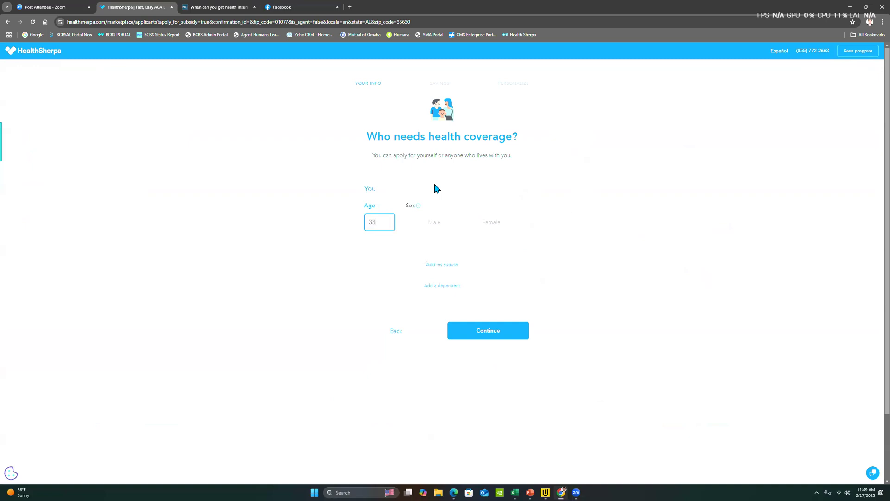
pyautogui.click(487, 222)
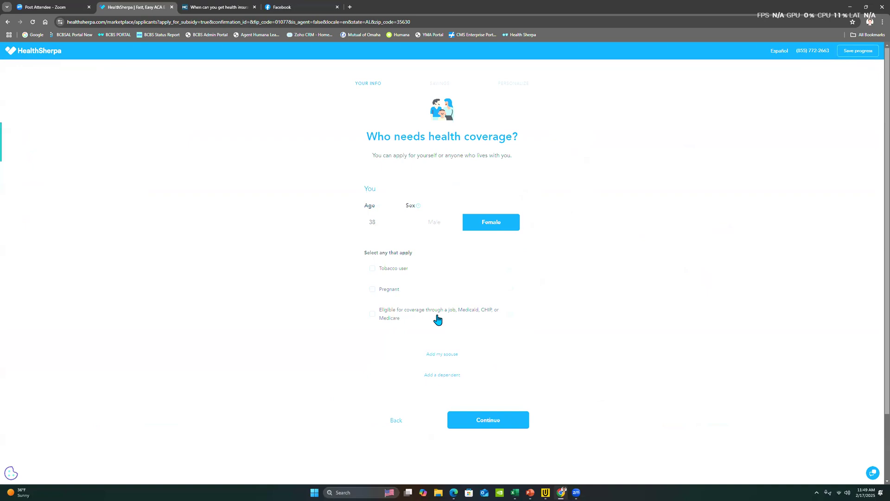
# - Add a dependent to the coverage application with age 7 and sex Male
pyautogui.click(440, 356)
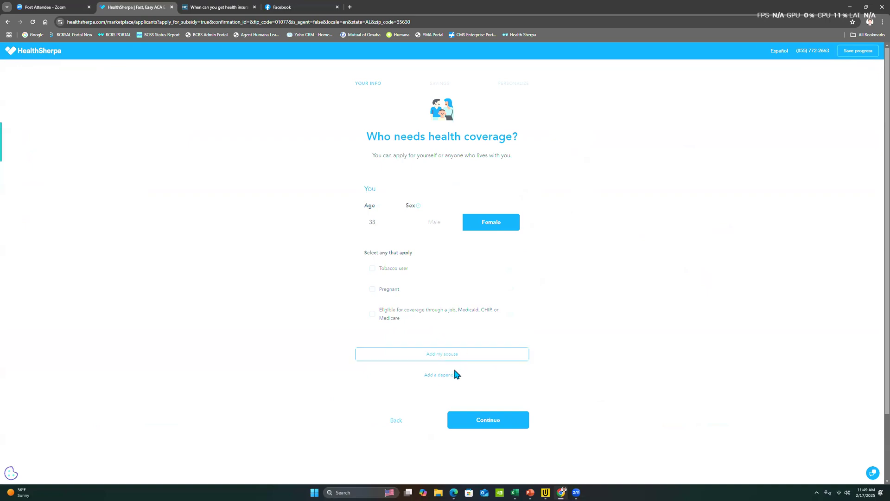
pyautogui.click(448, 374)
pyautogui.scroll(-3, 404, 345)
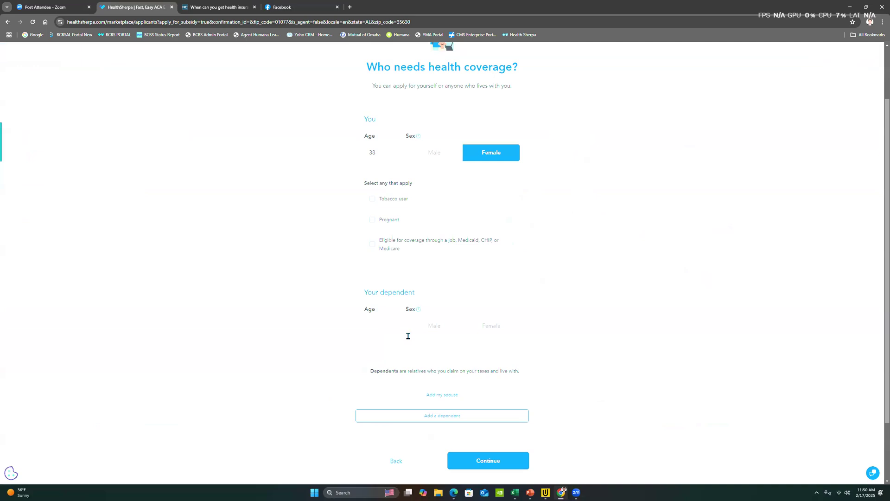
pyautogui.click(387, 254)
pyautogui.click(387, 253)
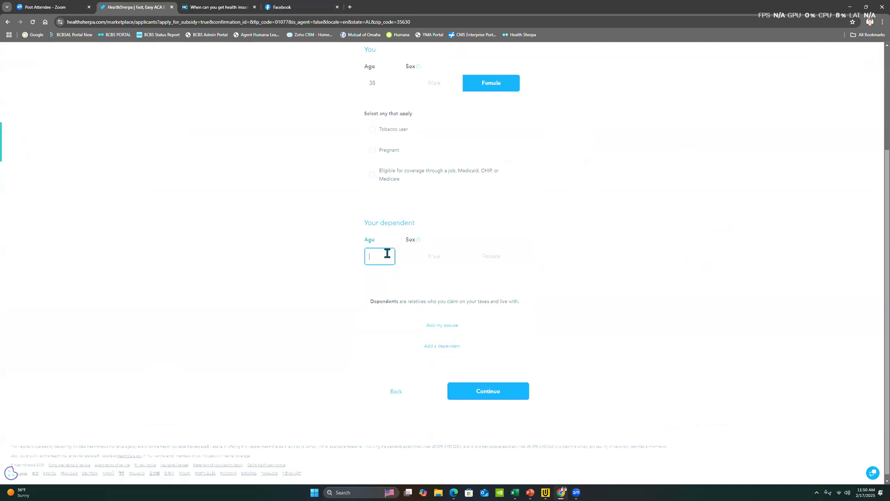
pyautogui.write('7')
pyautogui.click(411, 259)
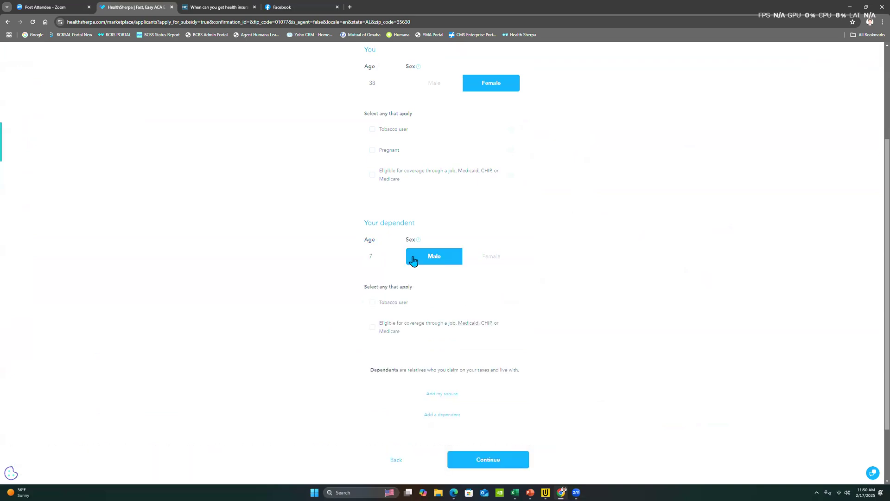
# - Add a second dependent with age 9 and sex Male, and continue to the household information
pyautogui.click(423, 414)
pyautogui.scroll(-3, 419, 290)
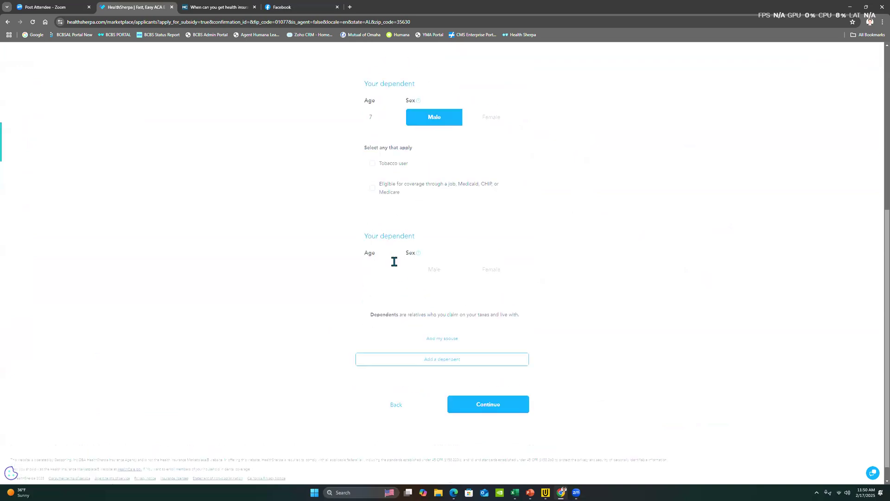
pyautogui.click(388, 265)
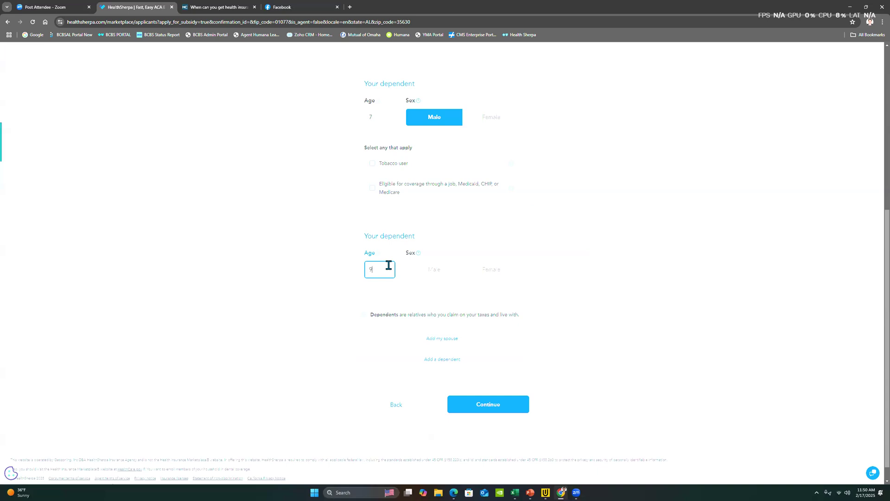
pyautogui.scroll(6, 478, 305)
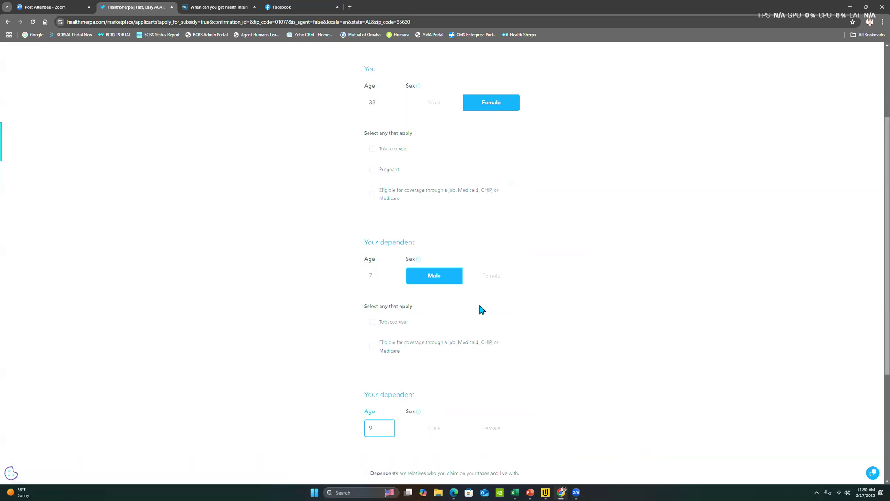
pyautogui.scroll(-6, 478, 308)
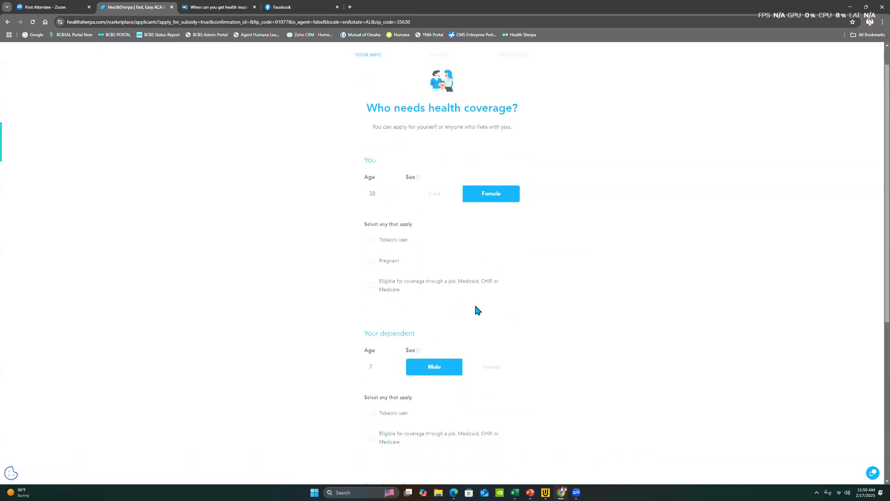
pyautogui.scroll(-1, 593, 315)
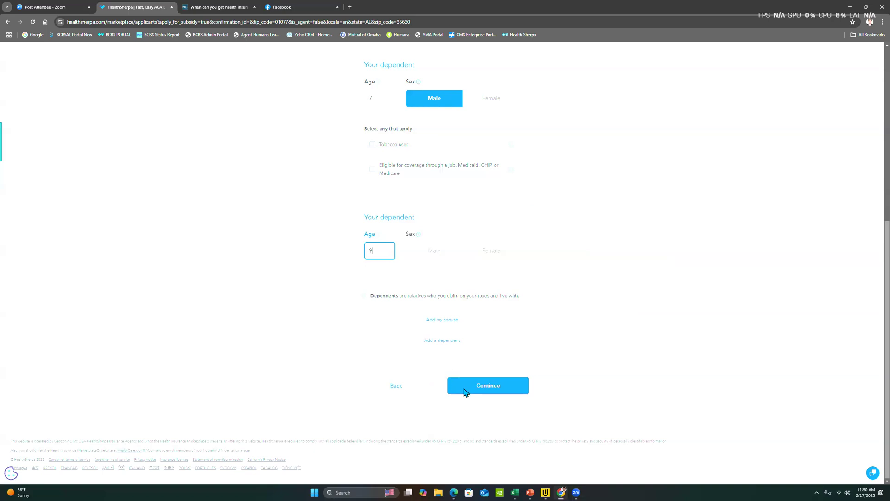
pyautogui.click(427, 257)
pyautogui.click(484, 454)
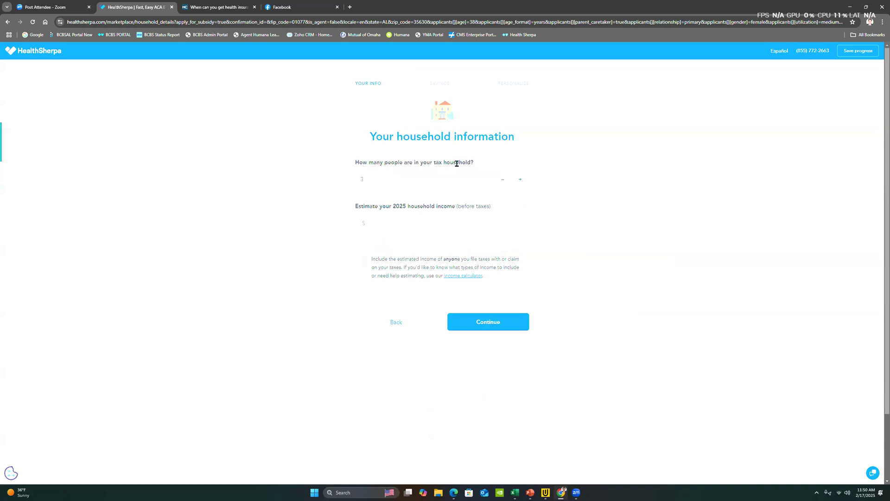
# - Set the estimated 2025 household income to $70,000 and continue to the savings estimate
pyautogui.click(407, 220)
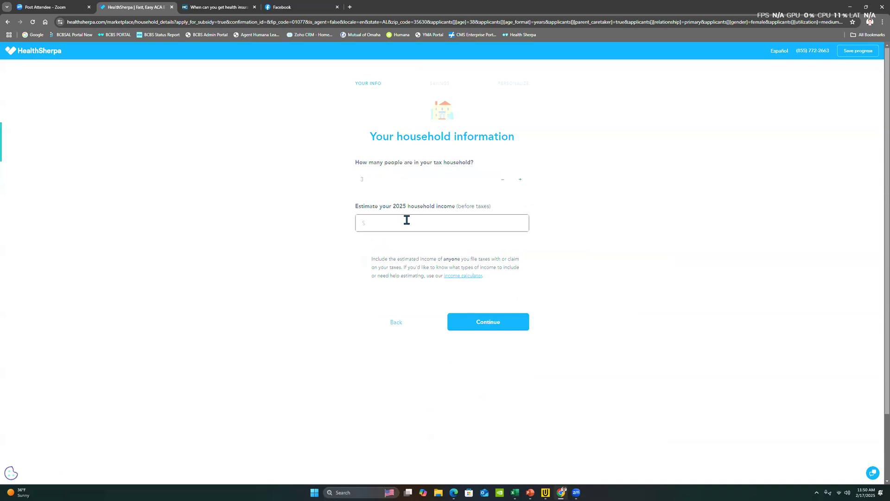
pyautogui.click(407, 220)
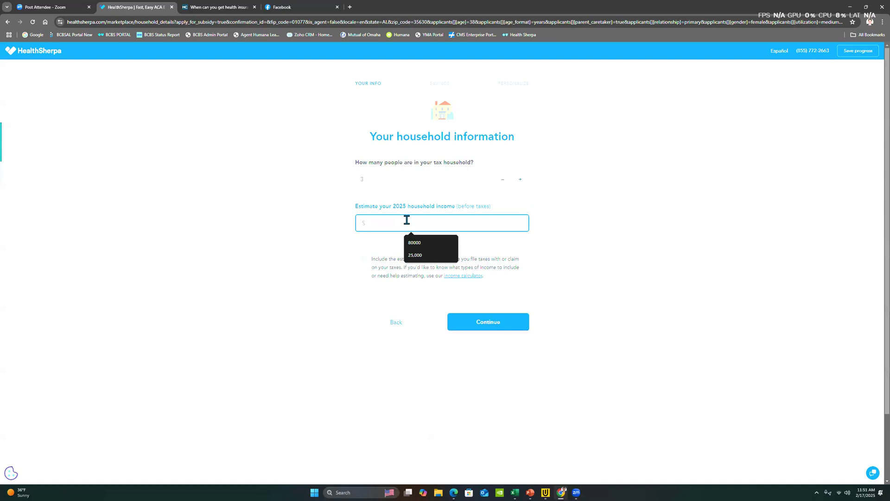
pyautogui.write('70,000')
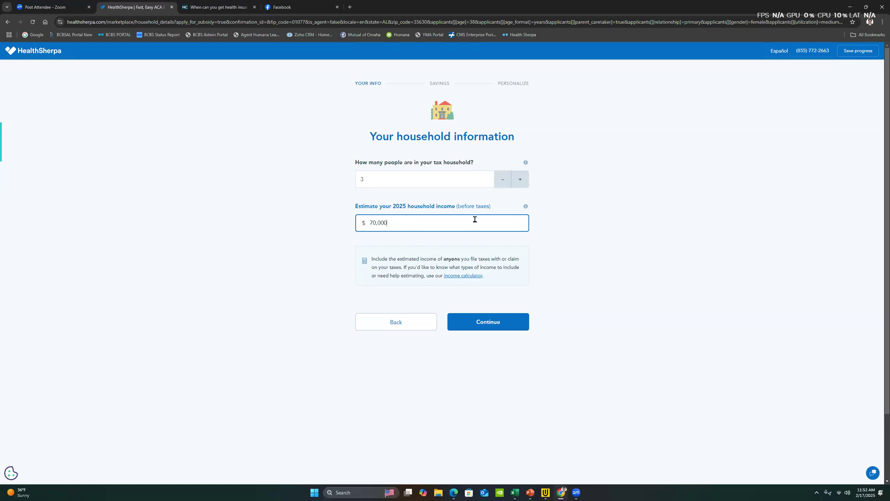
pyautogui.click(498, 322)
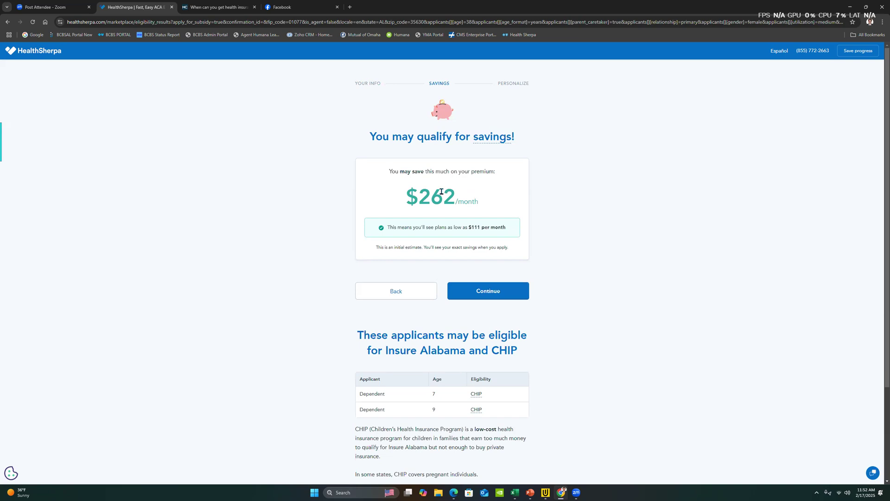
# - Review the estimated premium savings and the CHIP eligibility details for both dependents
pyautogui.scroll(-3, 525, 362)
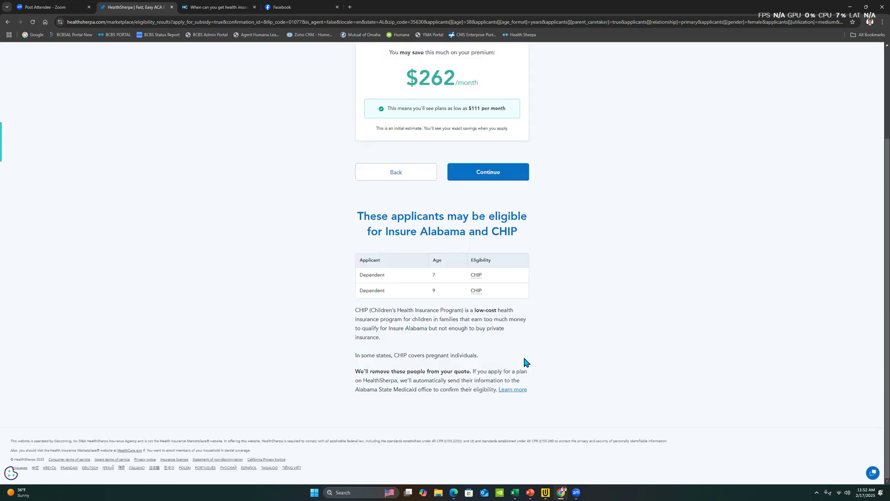
pyautogui.moveTo(480, 276)
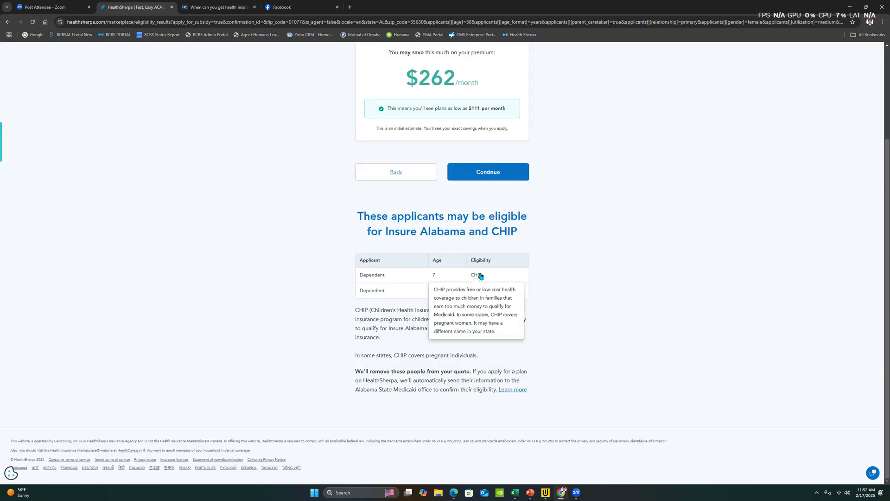
pyautogui.moveTo(478, 291)
pyautogui.scroll(2, 526, 272)
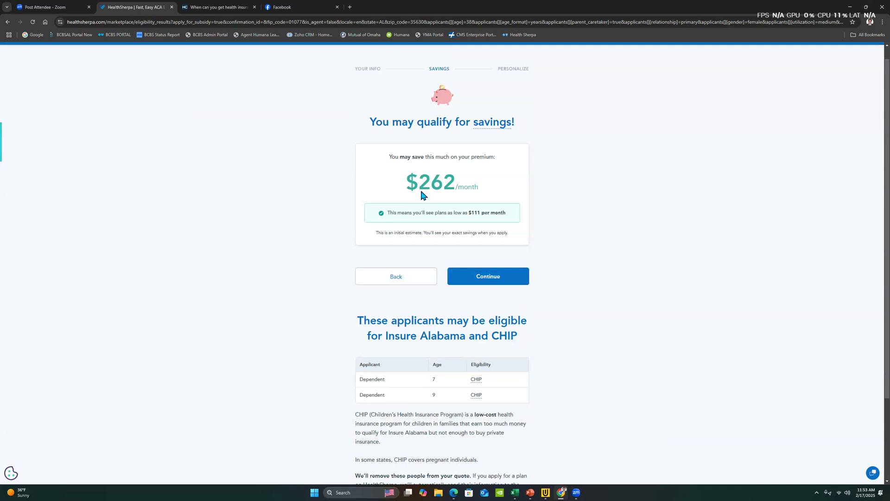
# - Return to the household information, set the estimated 2025 household income to $40,000, and continue to the savings estimate
pyautogui.scroll(-2, 483, 229)
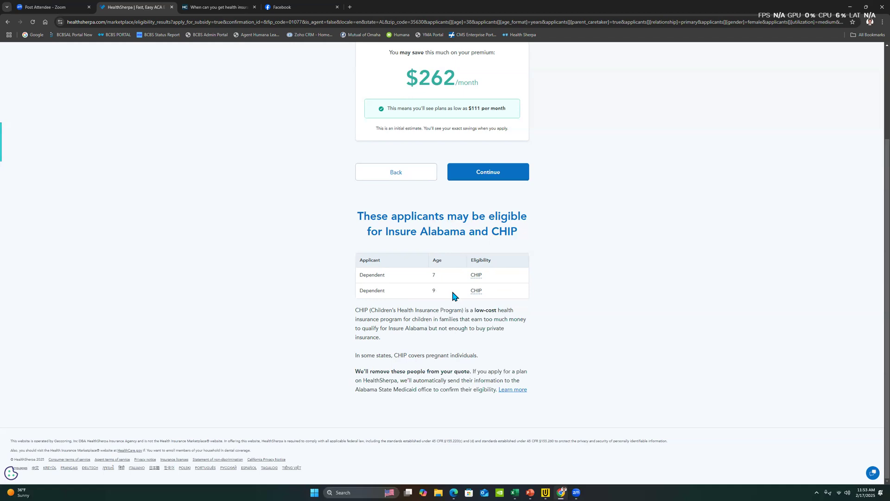
pyautogui.scroll(3, 462, 289)
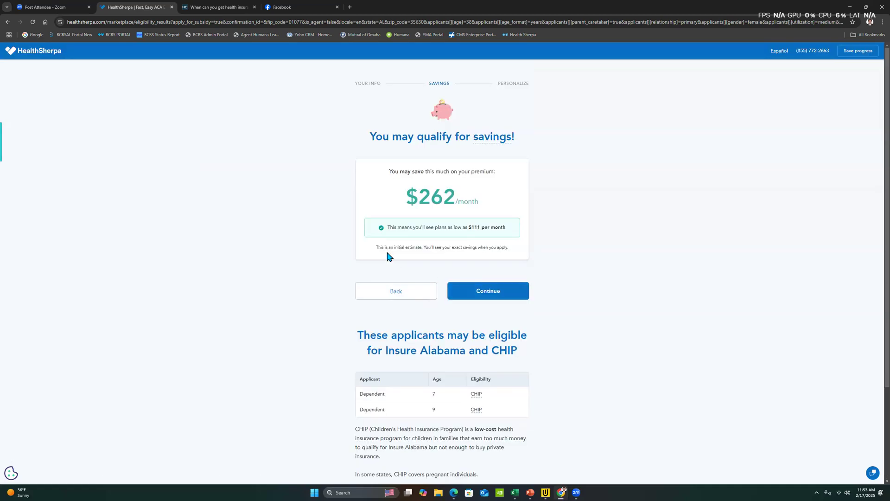
pyautogui.click(401, 294)
pyautogui.click(387, 220)
pyautogui.moveTo(387, 222); pyautogui.dragTo(363, 223)
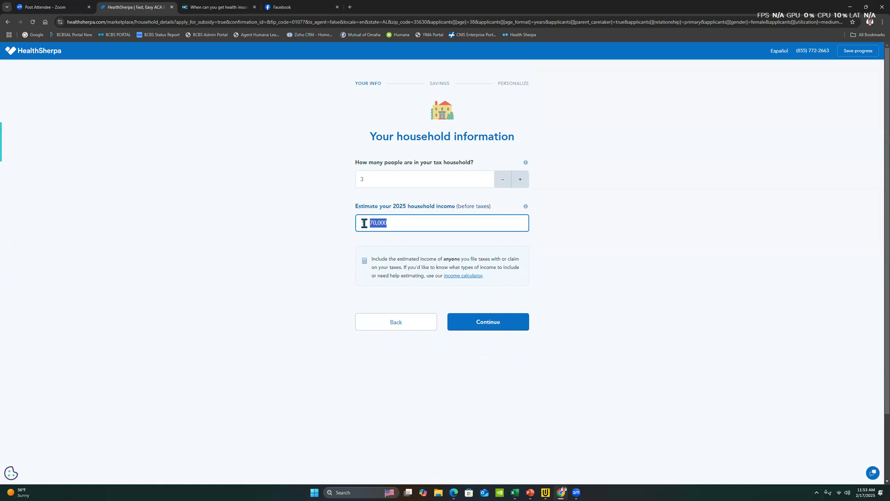
pyautogui.write('40,000')
pyautogui.click(489, 319)
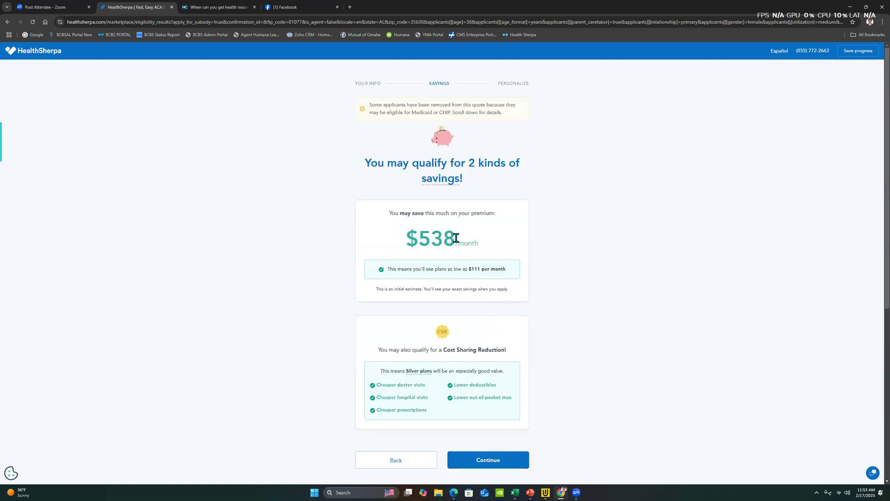
# - Go back to the household information, lower the estimated 2025 income to $20,000, and continue to the eligibility results
pyautogui.scroll(-1, 457, 212)
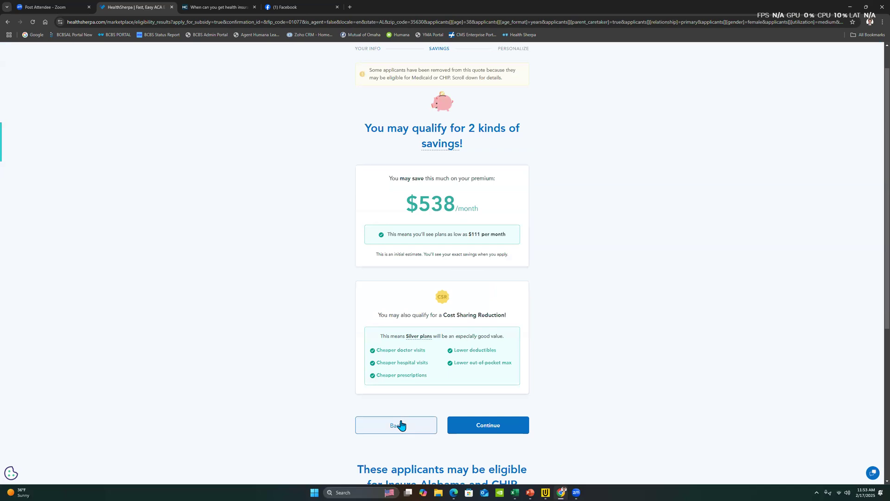
pyautogui.click(397, 425)
pyautogui.click(390, 185)
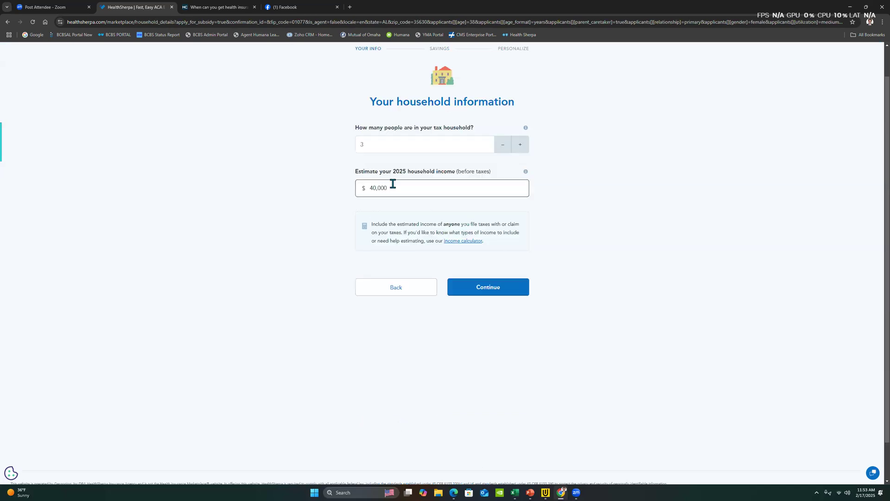
pyautogui.hotkey('ctrl', 'a')
pyautogui.write('20')
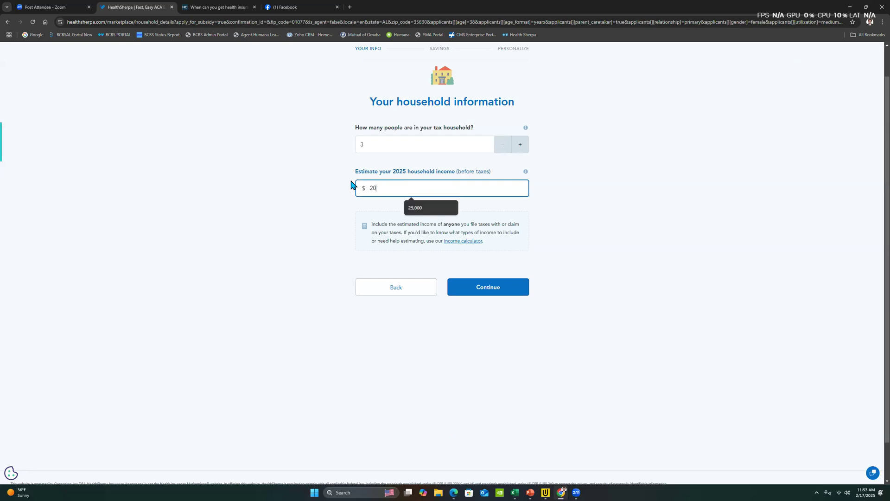
pyautogui.write(',000')
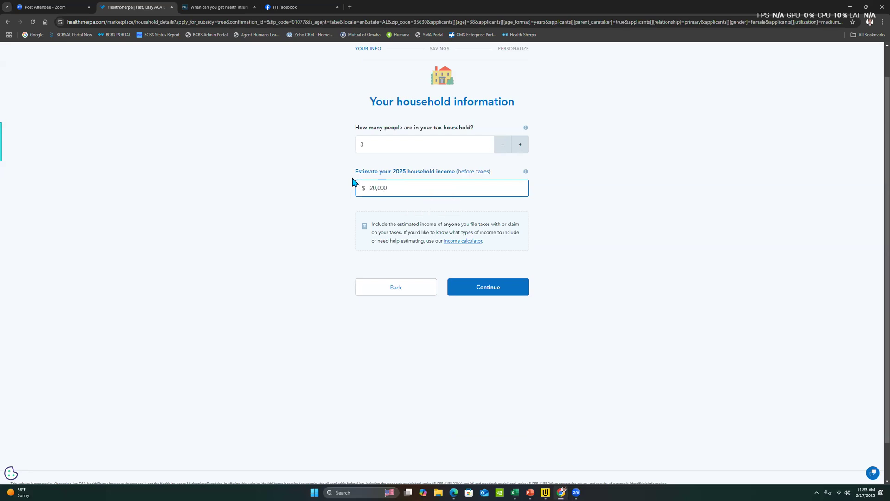
pyautogui.click(481, 286)
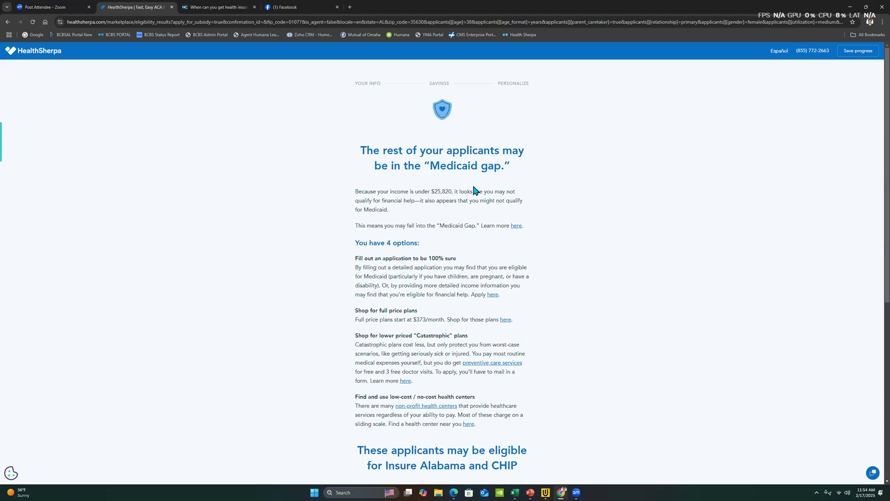
# - Review the Medicaid gap explanation, its income threshold, the four coverage options, and the dependents' Insure Alabama and CHIP eligibility
pyautogui.scroll(-2, 447, 189)
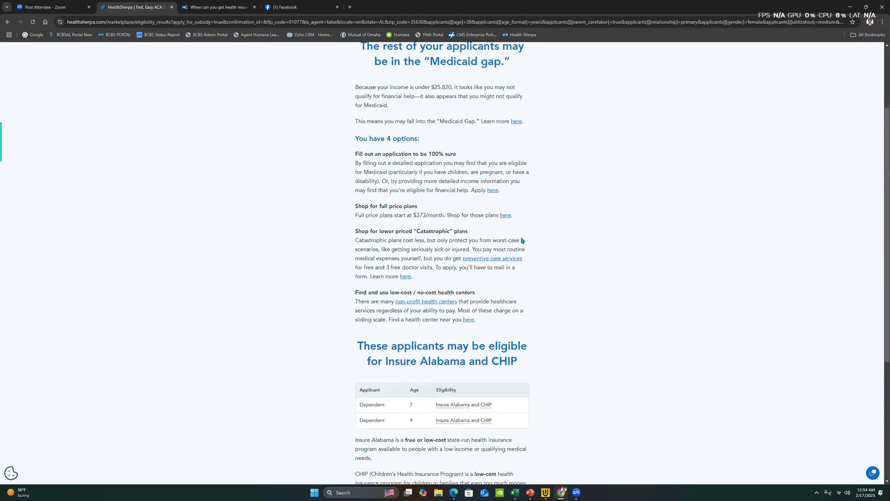
pyautogui.scroll(1, 520, 241)
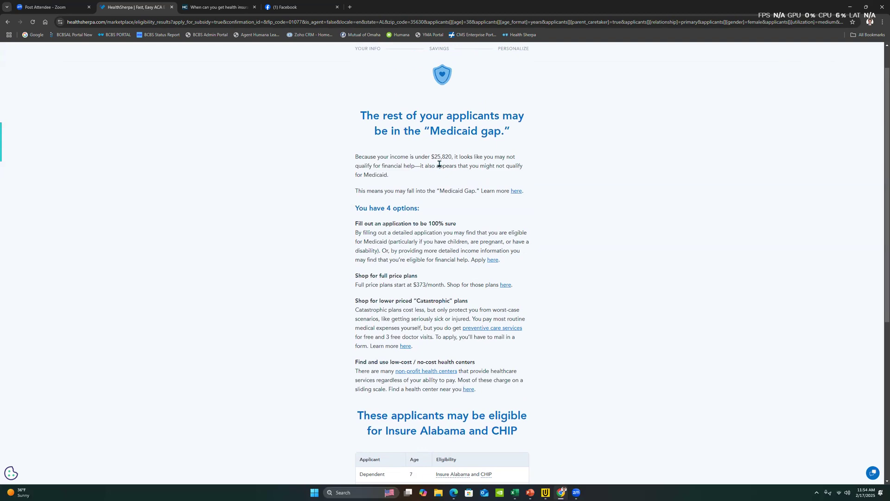
pyautogui.moveTo(452, 158); pyautogui.dragTo(431, 157)
pyautogui.click(452, 164)
pyautogui.scroll(-5, 442, 272)
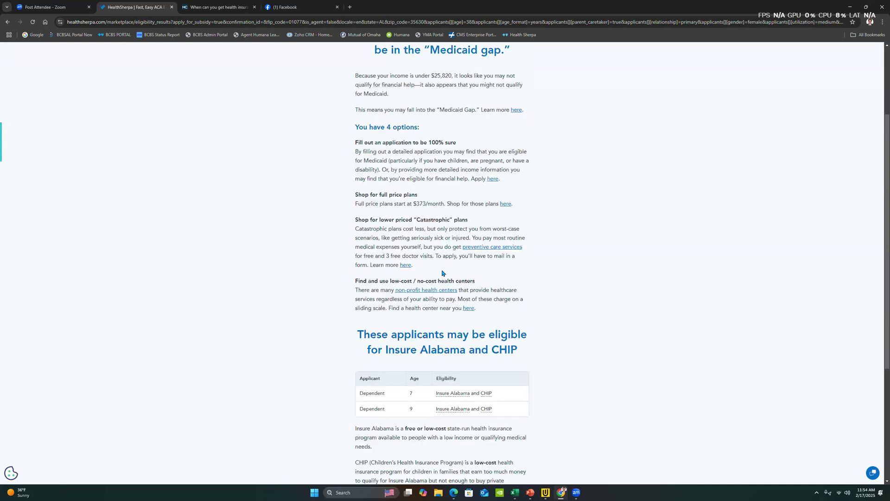
pyautogui.scroll(6, 442, 272)
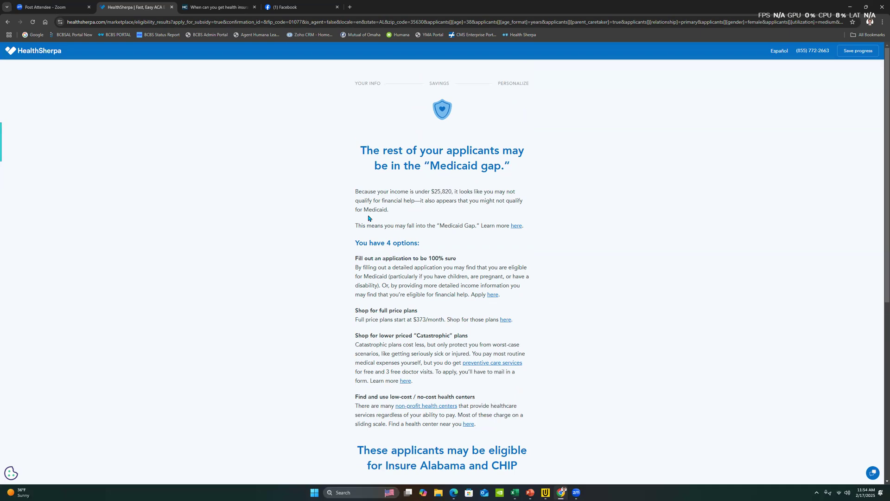
pyautogui.scroll(-5, 368, 218)
pyautogui.scroll(5, 368, 218)
pyautogui.moveTo(13, 22)
pyautogui.click(418, 185)
pyautogui.scroll(-8, 516, 190)
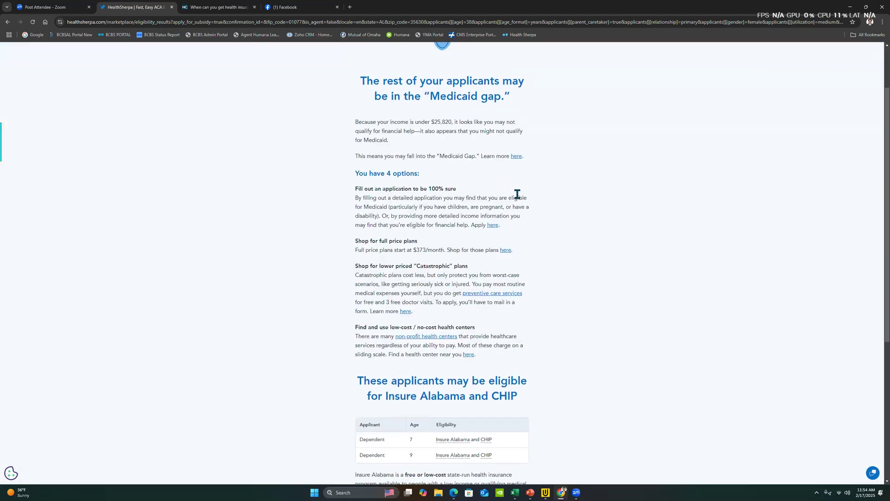
pyautogui.scroll(8, 499, 232)
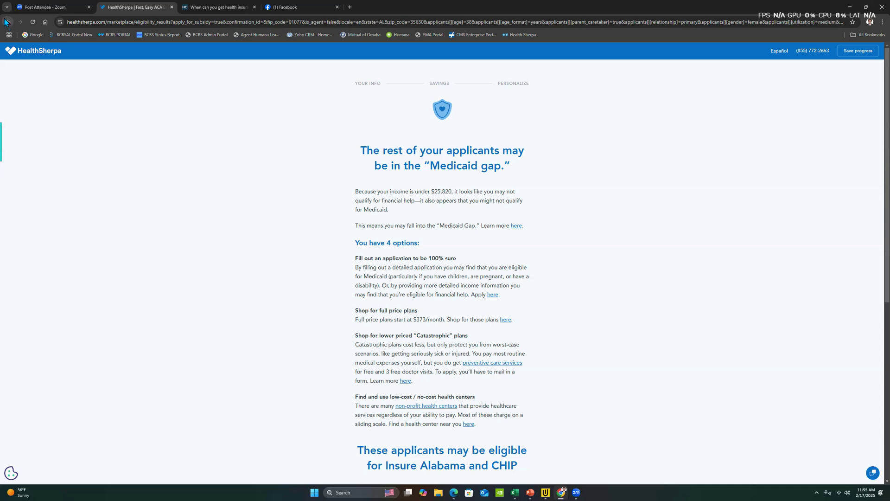
pyautogui.scroll(-6, 282, 151)
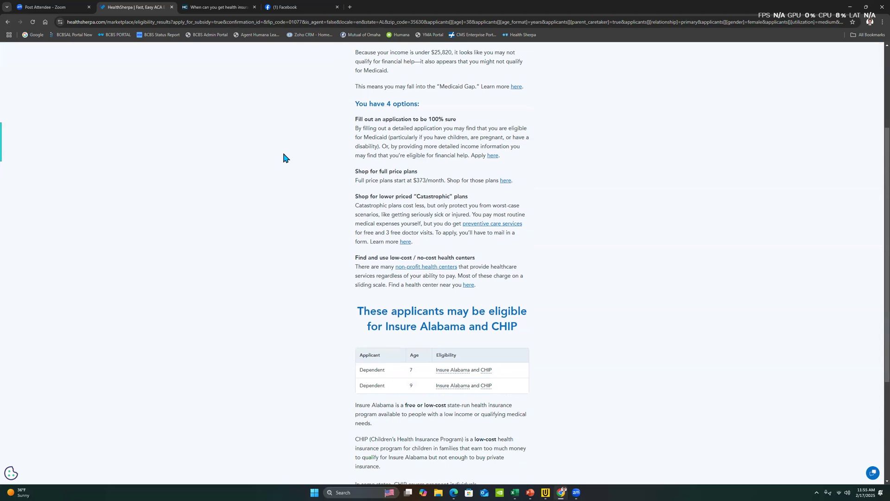
pyautogui.scroll(6, 284, 157)
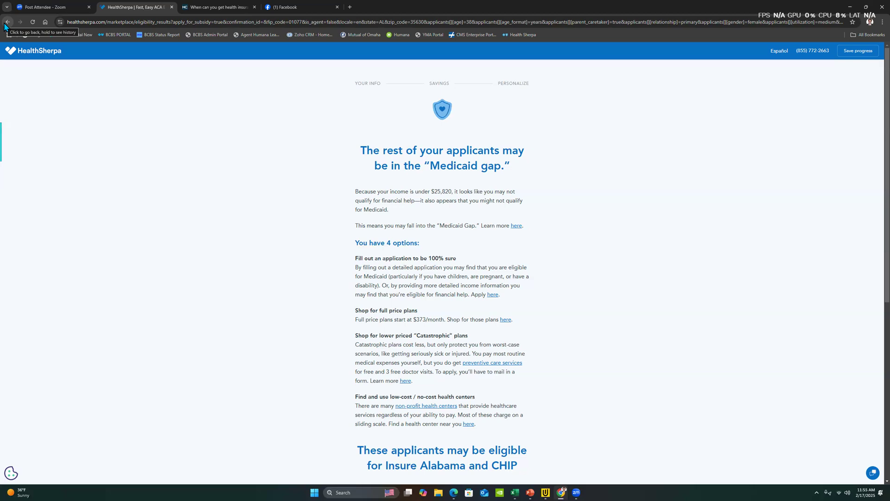
# - Return to the household information, set the estimated income to $26,000, and review the resulting savings and dependent eligibility
pyautogui.click(7, 22)
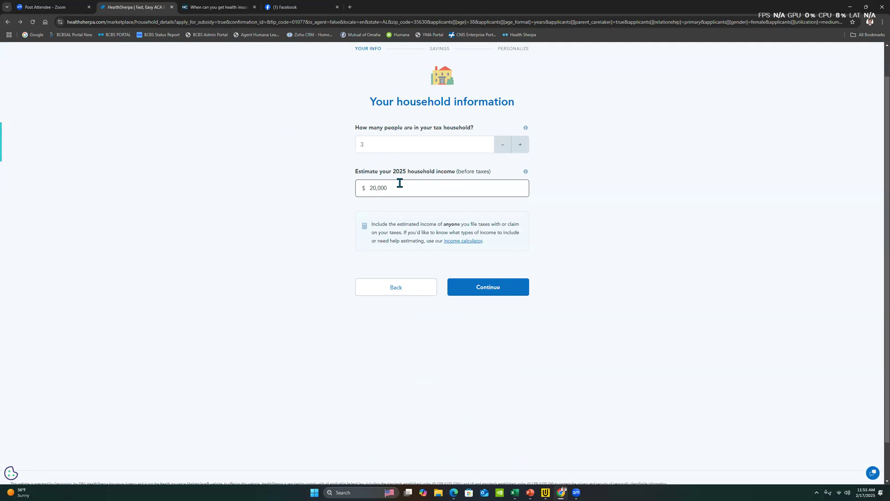
pyautogui.moveTo(400, 183); pyautogui.dragTo(360, 184)
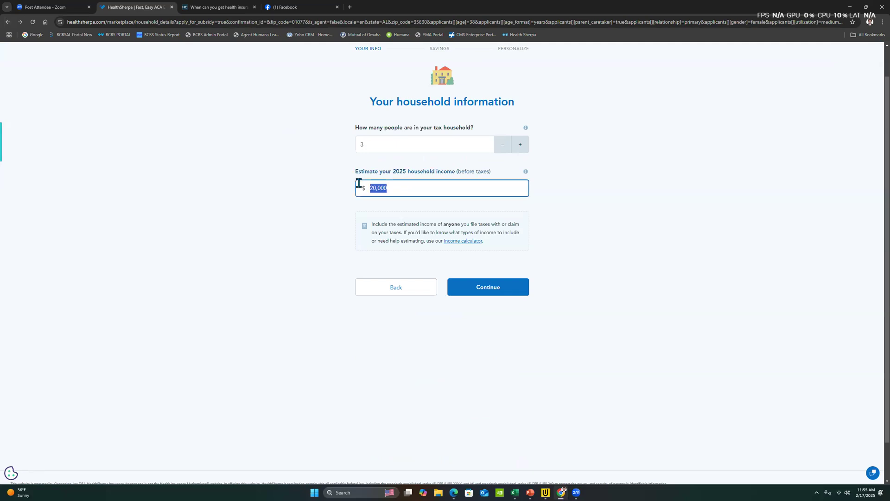
pyautogui.write('26000')
pyautogui.click(483, 285)
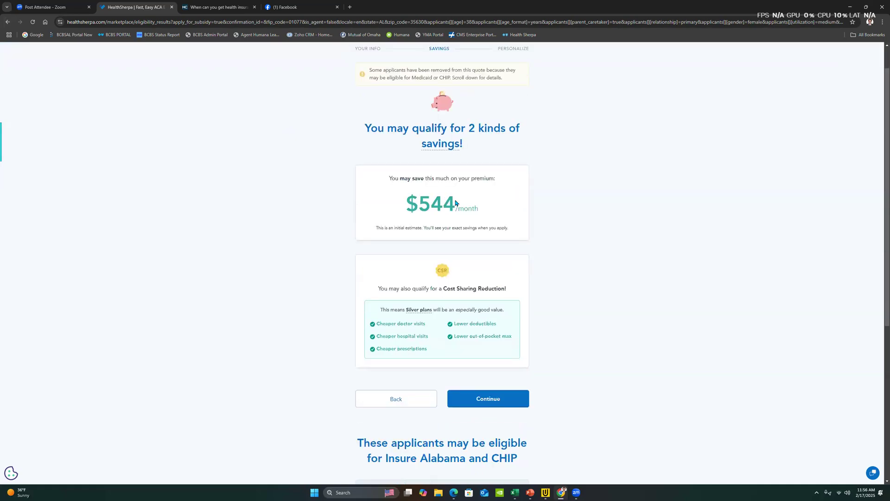
pyautogui.scroll(-5, 456, 203)
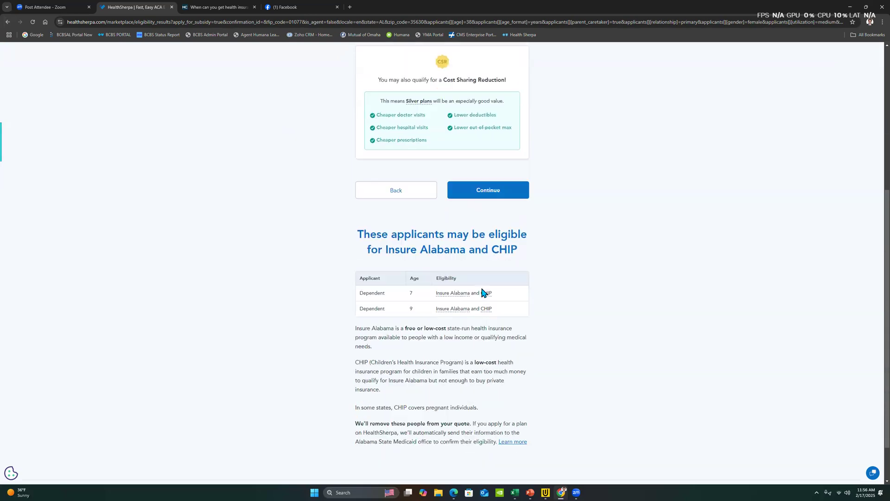
pyautogui.scroll(2, 445, 273)
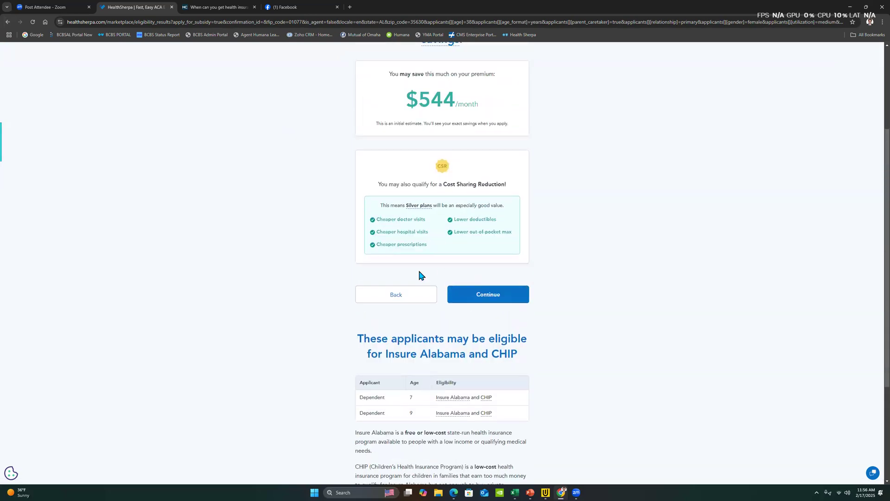
# - Go back and set the estimated 2025 household income to $150,000, then continue to the savings estimate
pyautogui.click(405, 298)
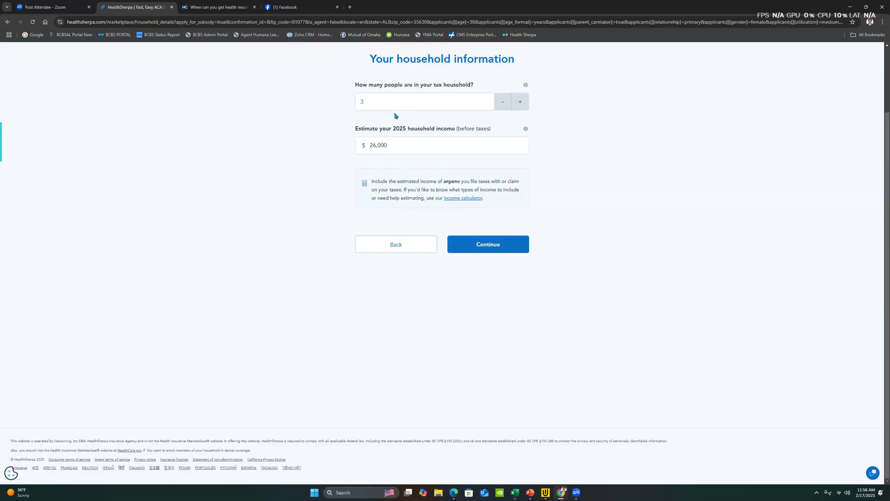
pyautogui.moveTo(397, 146); pyautogui.dragTo(300, 145)
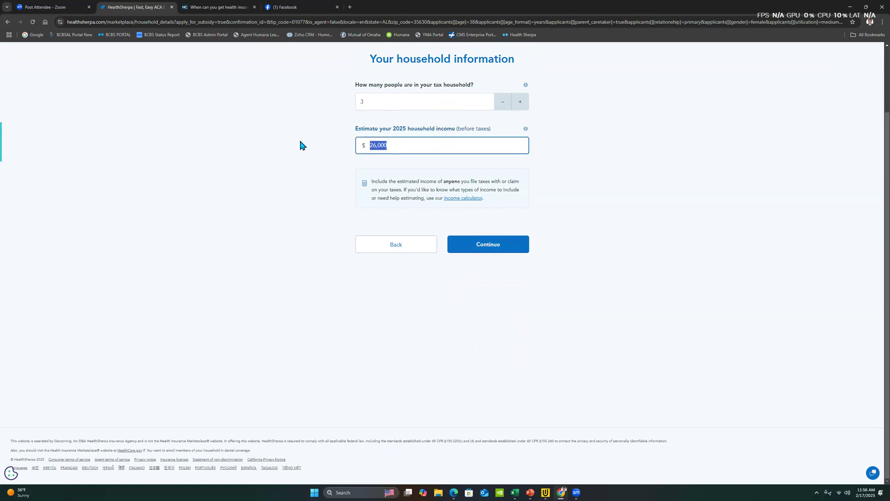
pyautogui.write('150,000')
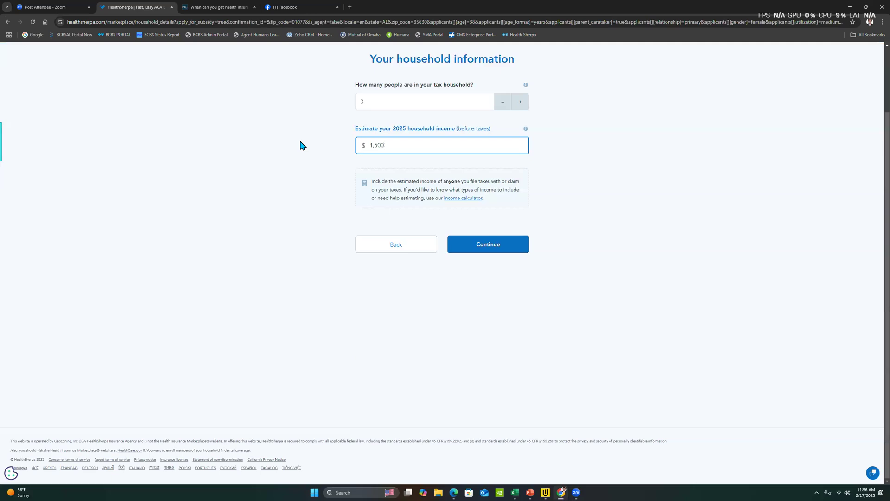
pyautogui.click(487, 244)
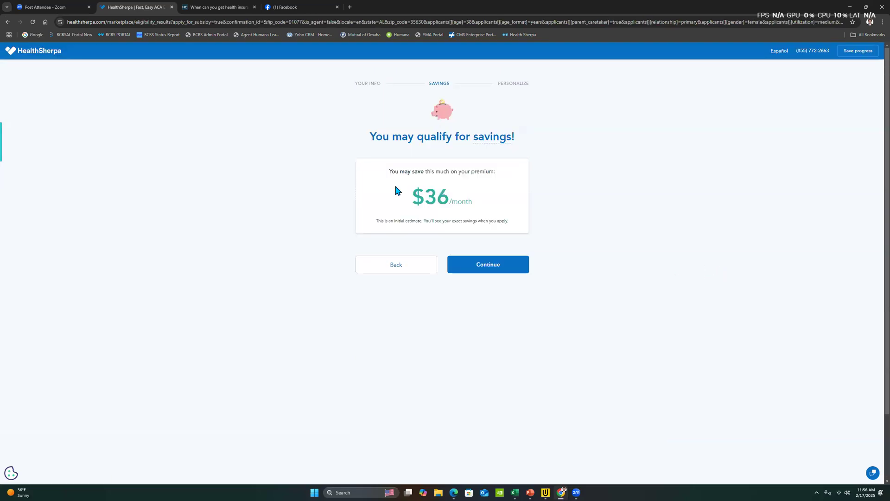
# - Increase the tax household to 10 people while keeping the $150,000 income, and review the resulting savings estimate
pyautogui.click(408, 263)
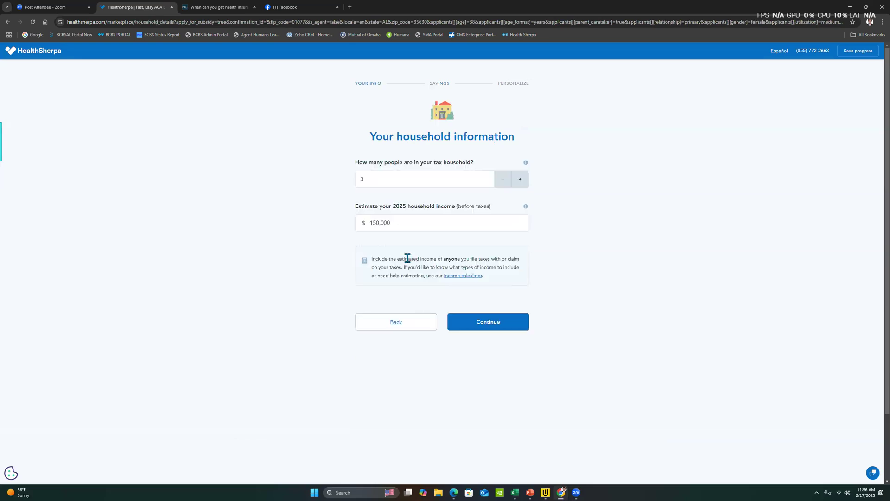
pyautogui.click(377, 222)
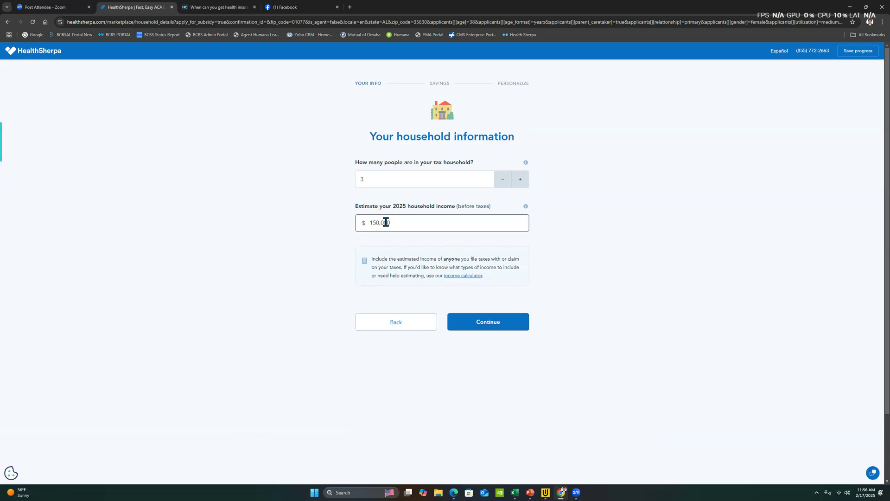
pyautogui.click(484, 192)
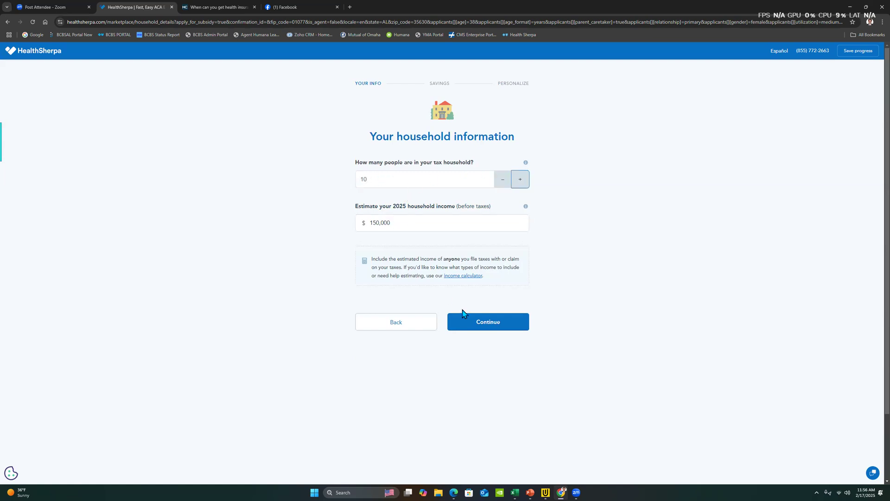
pyautogui.click(481, 321)
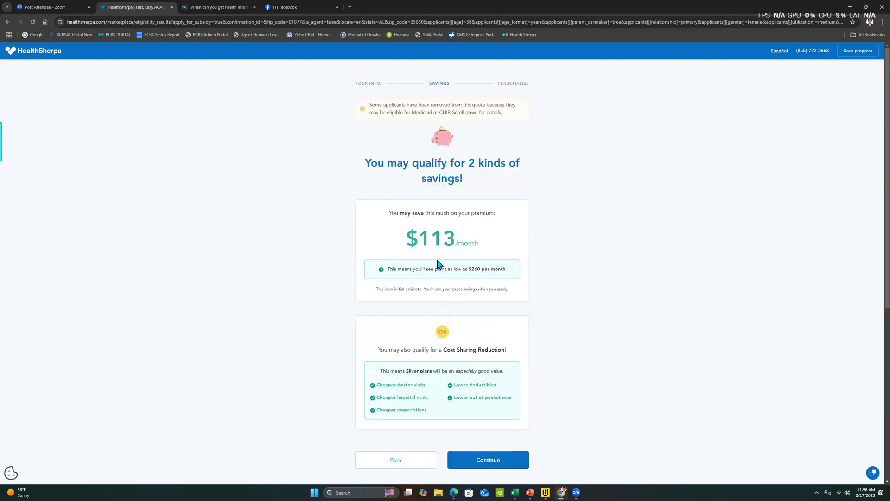
pyautogui.scroll(-3, 456, 245)
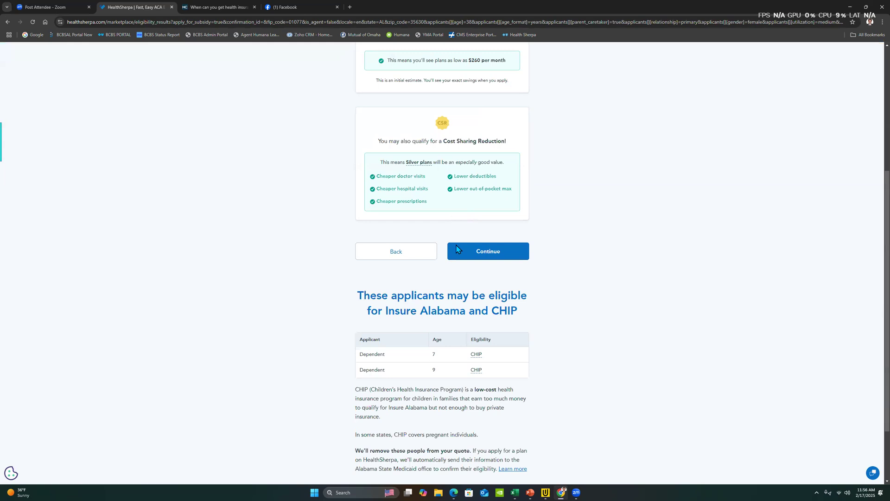
pyautogui.scroll(1, 456, 245)
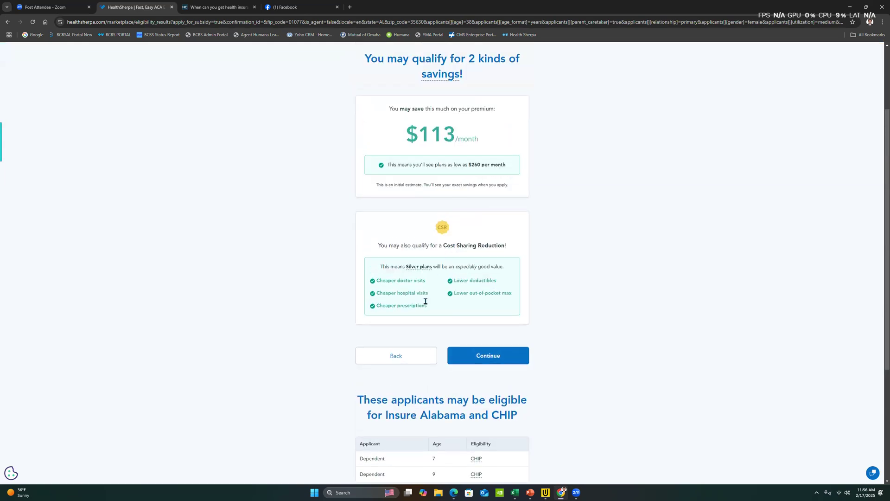
# - Return to the household information and reduce the tax household size to 3 people
pyautogui.click(397, 354)
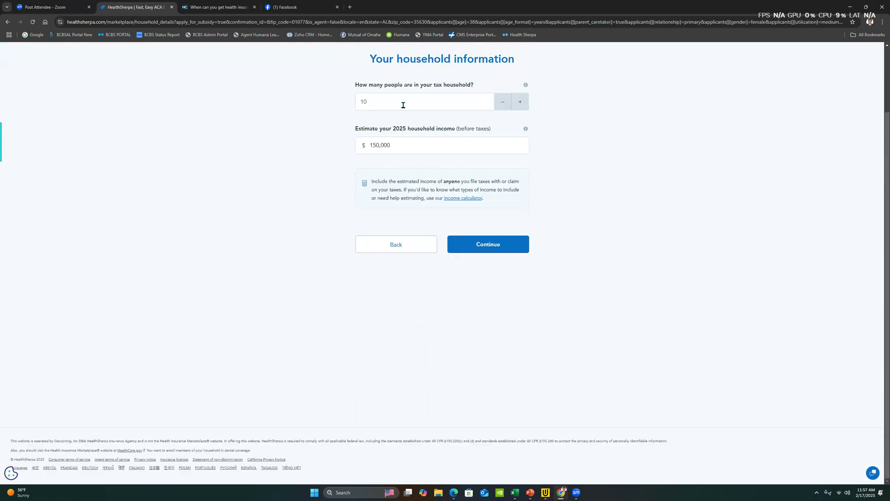
pyautogui.click(497, 105)
pyautogui.click(497, 105)
pyautogui.click(497, 105)
pyautogui.click(497, 105)
pyautogui.click(496, 105)
pyautogui.click(497, 105)
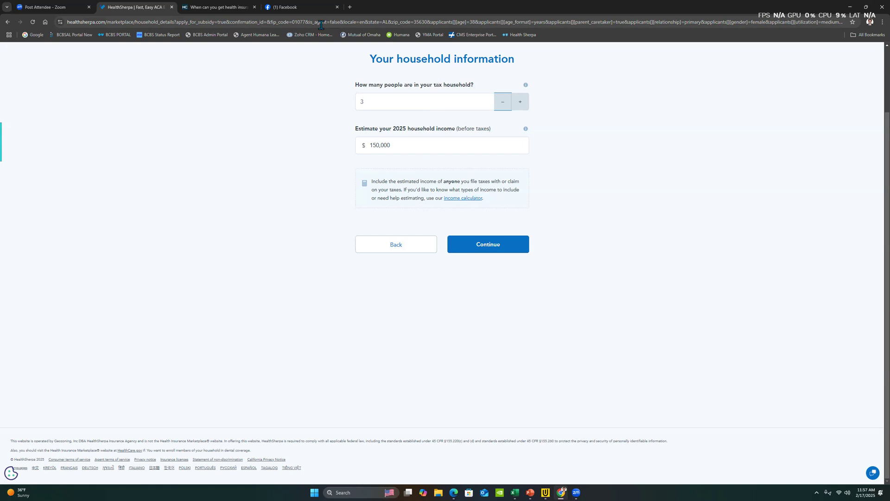
# - Set the estimated 2025 household income to $50,000, continue, and review the resulting savings estimate and dependent eligibility
pyautogui.moveTo(401, 146); pyautogui.dragTo(357, 142)
pyautogui.write('50000')
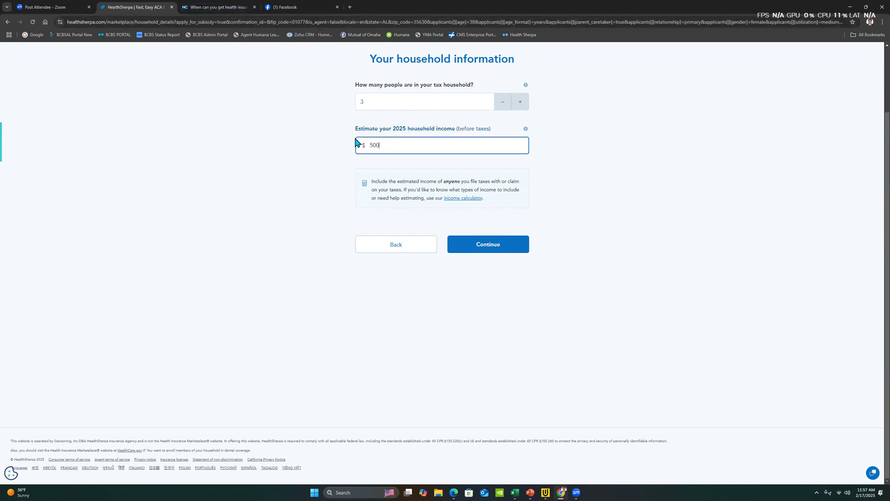
pyautogui.click(489, 245)
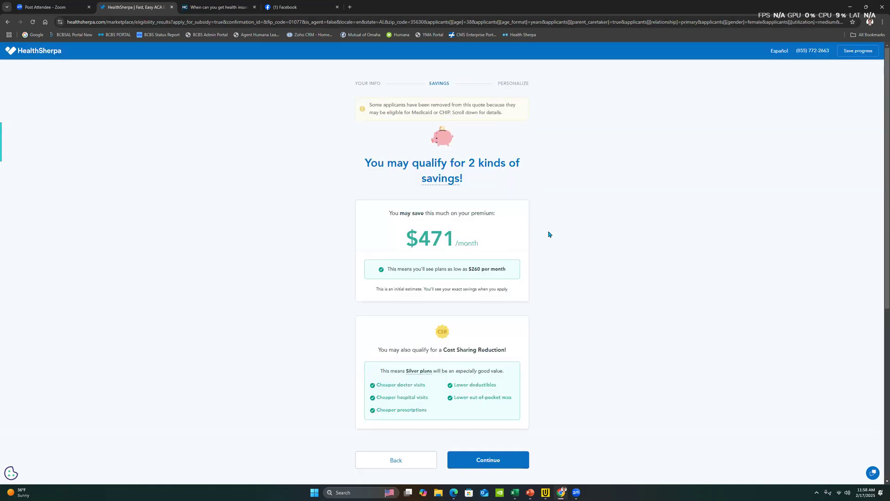
pyautogui.scroll(-3, 549, 234)
pyautogui.scroll(3, 549, 234)
pyautogui.scroll(-3, 524, 174)
pyautogui.scroll(-3, 524, 174)
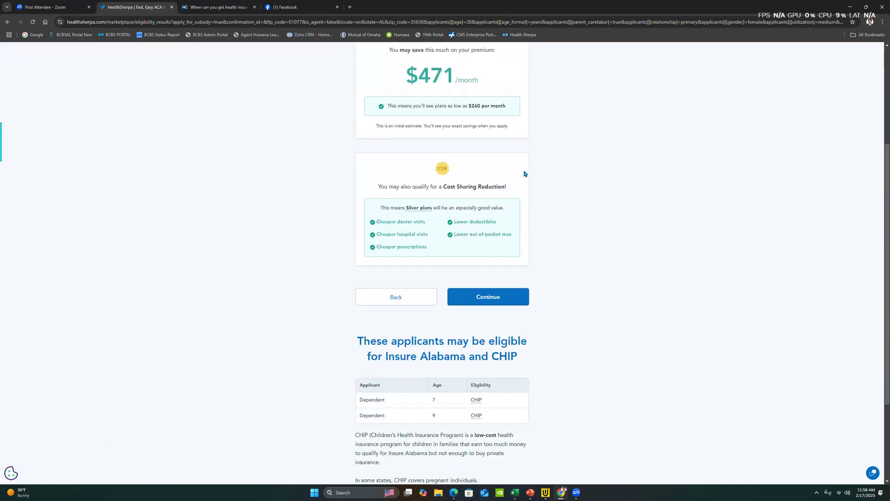
pyautogui.scroll(4, 524, 174)
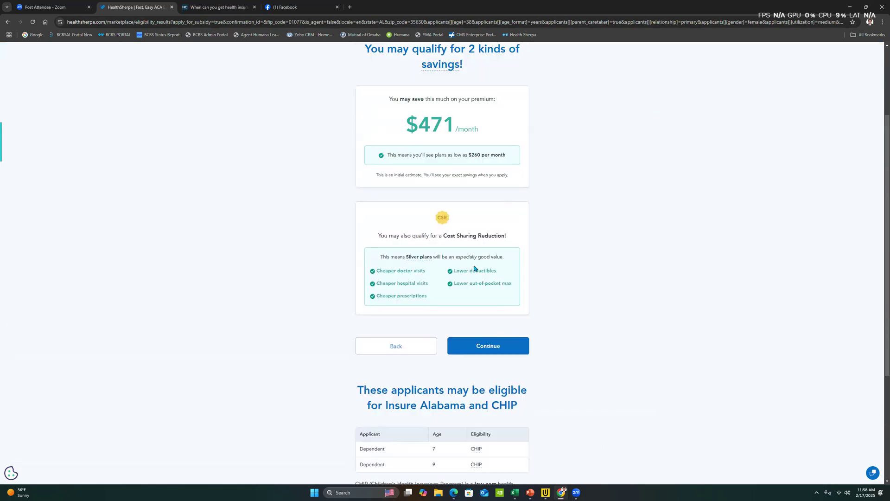
# - Continue to the Special Enrollment question and choose "Lost or losing health coverage" as the Qualifying Life Event
pyautogui.click(498, 350)
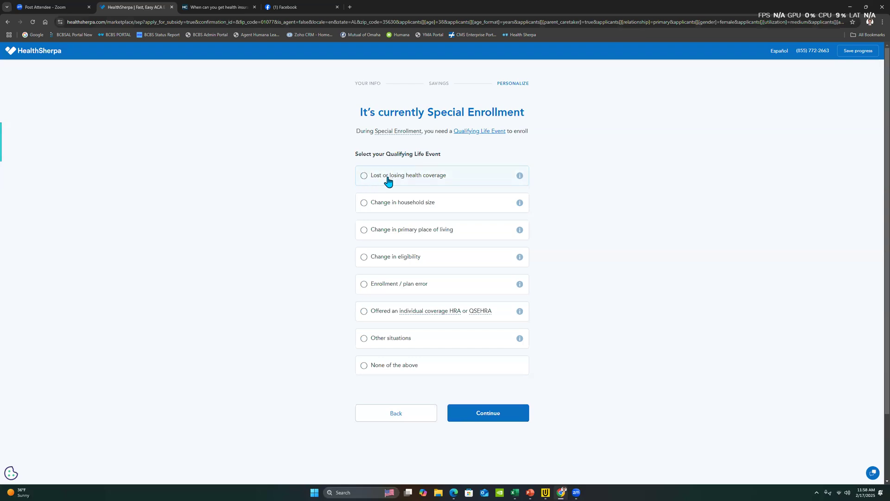
pyautogui.click(460, 179)
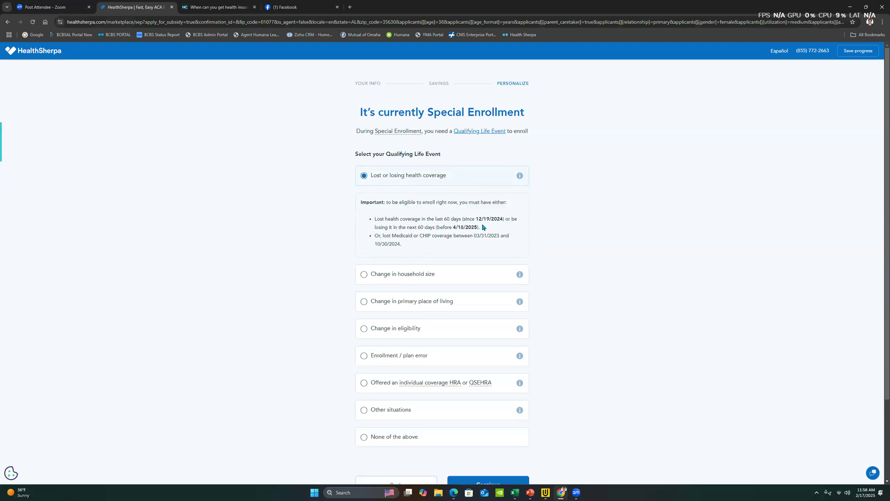
pyautogui.scroll(-2, 493, 245)
pyautogui.click(505, 417)
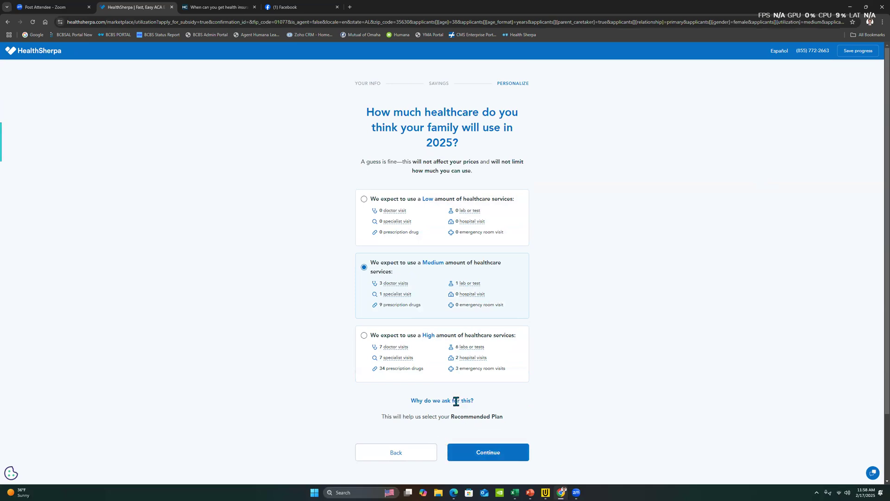
# - Accept Medium healthcare use, skip the provider, prescription and email questions, and review the most affordable plan's cost breakdown
pyautogui.click(496, 452)
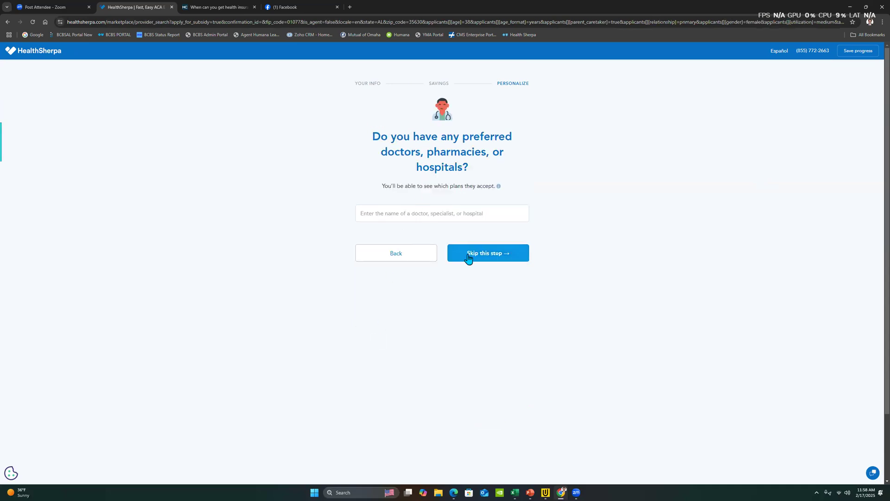
pyautogui.click(449, 255)
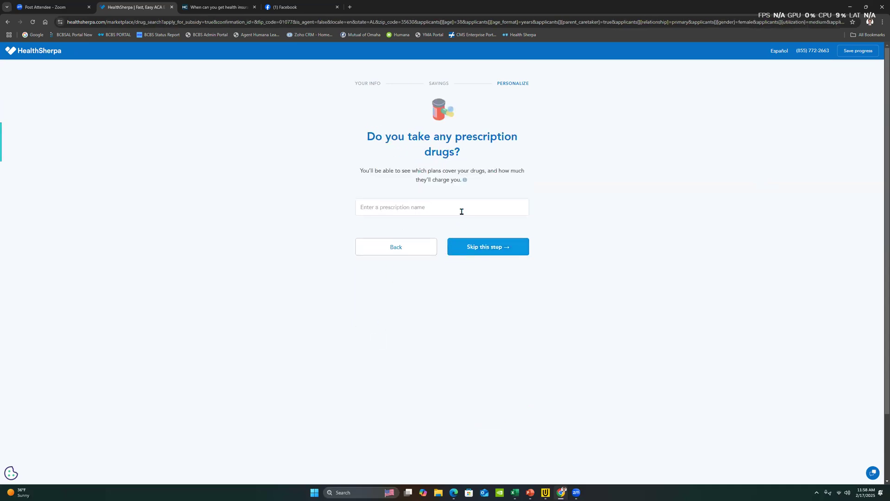
pyautogui.click(480, 253)
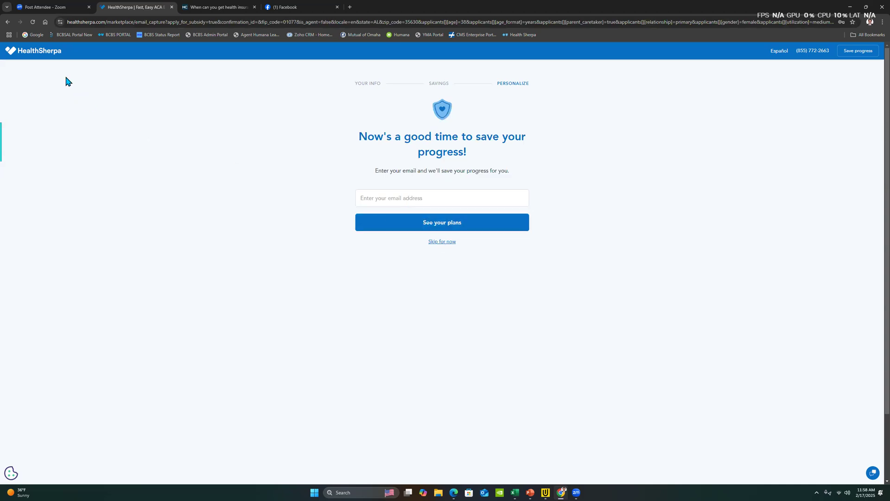
pyautogui.click(445, 243)
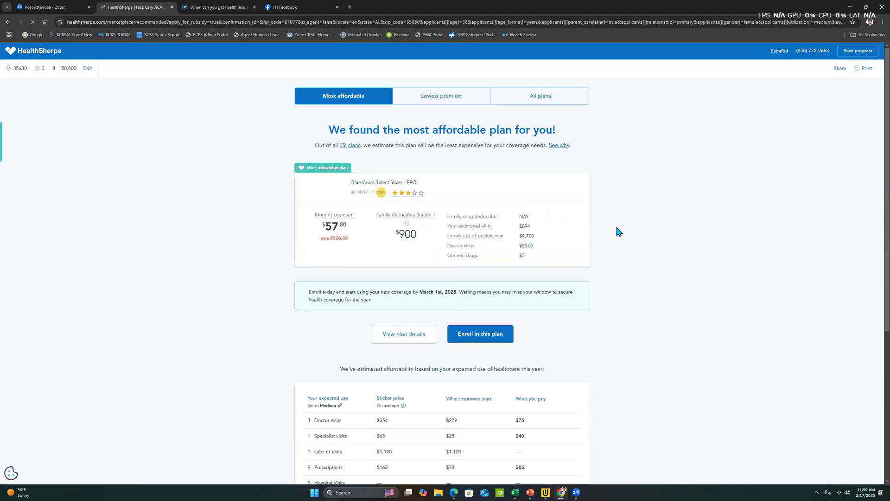
pyautogui.scroll(-5, 632, 212)
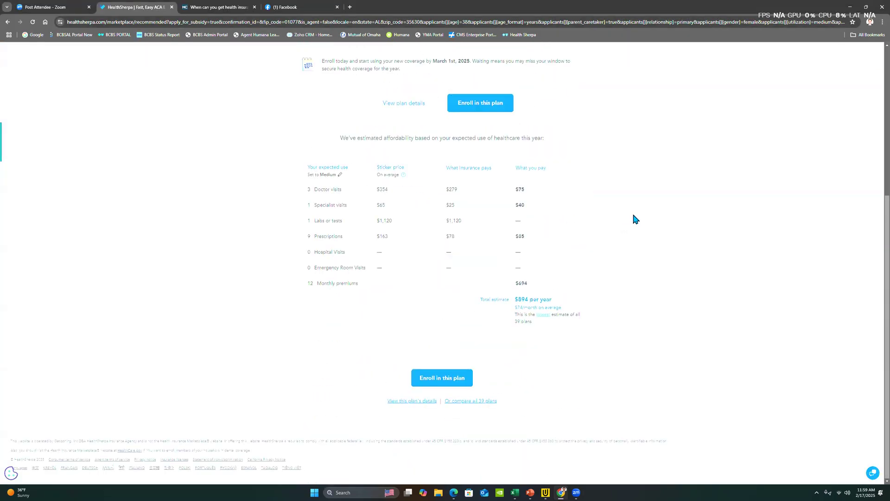
pyautogui.scroll(5, 635, 216)
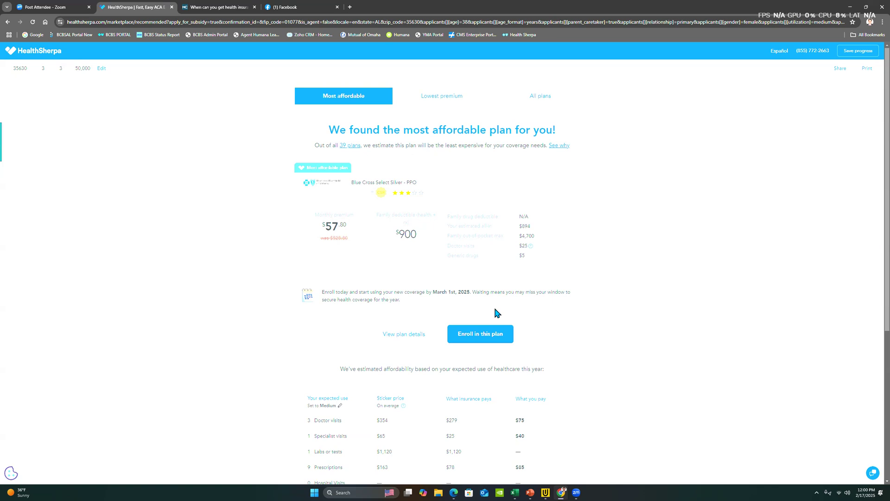
# - Show all available plans and look through their premiums, deductibles and the filter options
pyautogui.click(534, 96)
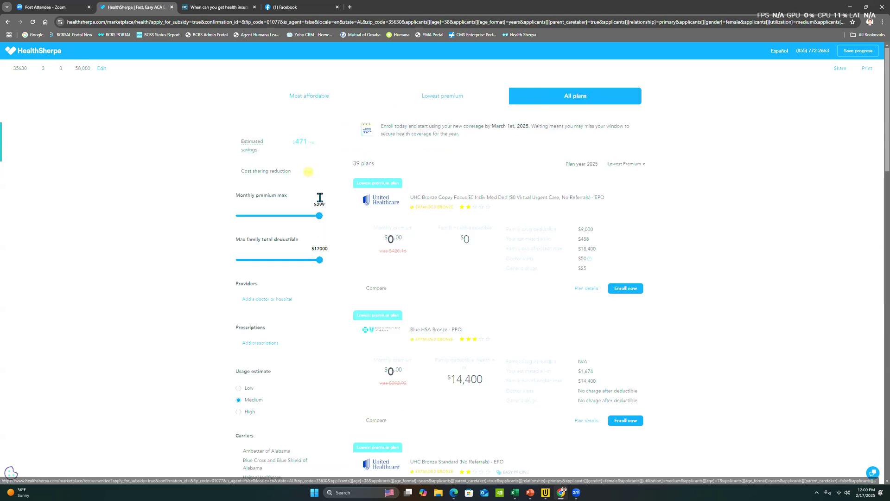
pyautogui.scroll(-5, 258, 304)
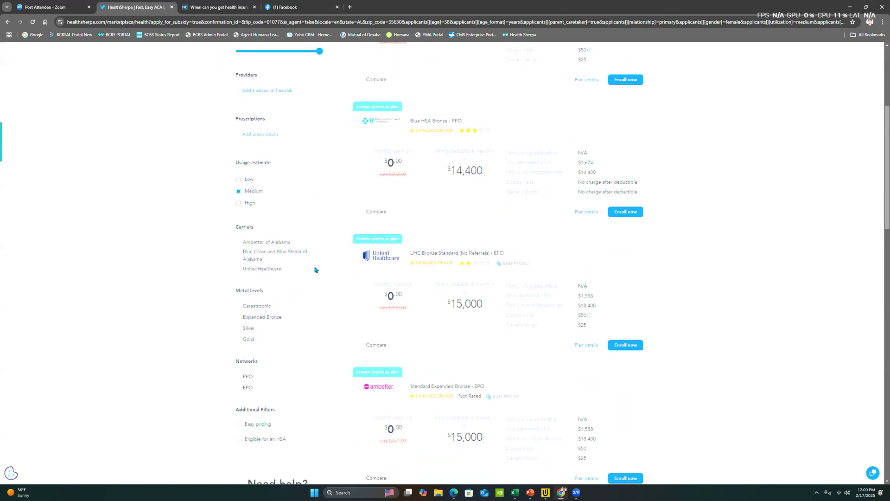
pyautogui.scroll(4, 404, 254)
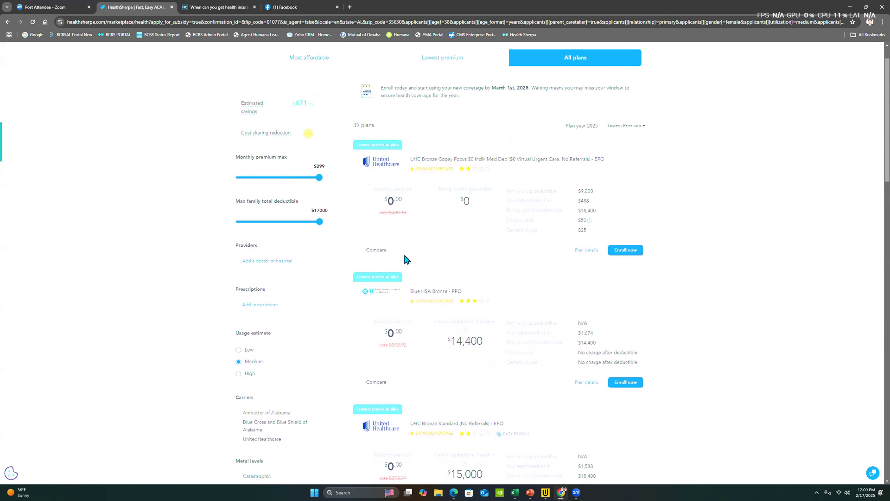
pyautogui.scroll(-13, 405, 258)
pyautogui.scroll(8, 404, 259)
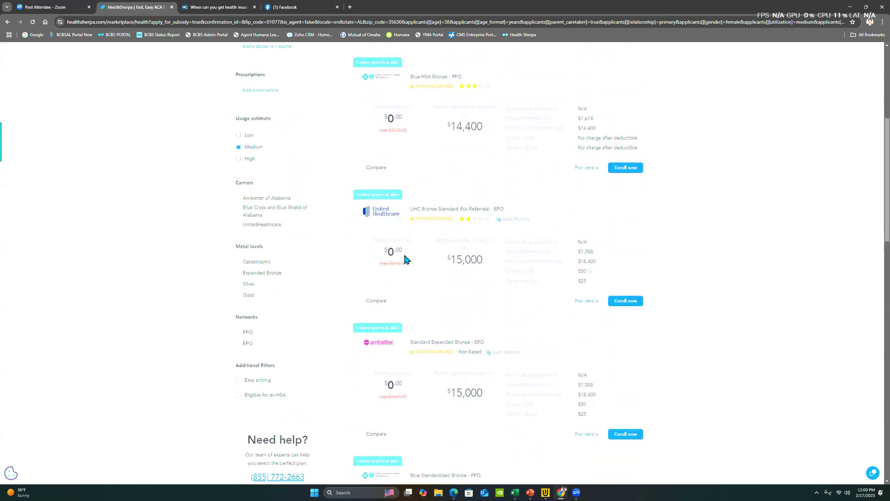
pyautogui.scroll(5, 403, 252)
pyautogui.scroll(-3, 304, 291)
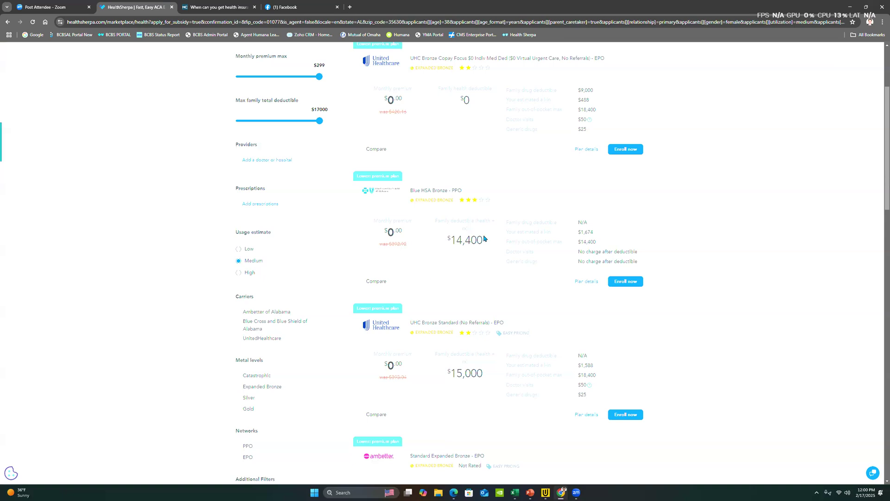
# - Filter the plans to the carrier Blue Cross and Blue Shield of Alabama and look through the Bronze, Silver and Gold offers
pyautogui.click(249, 326)
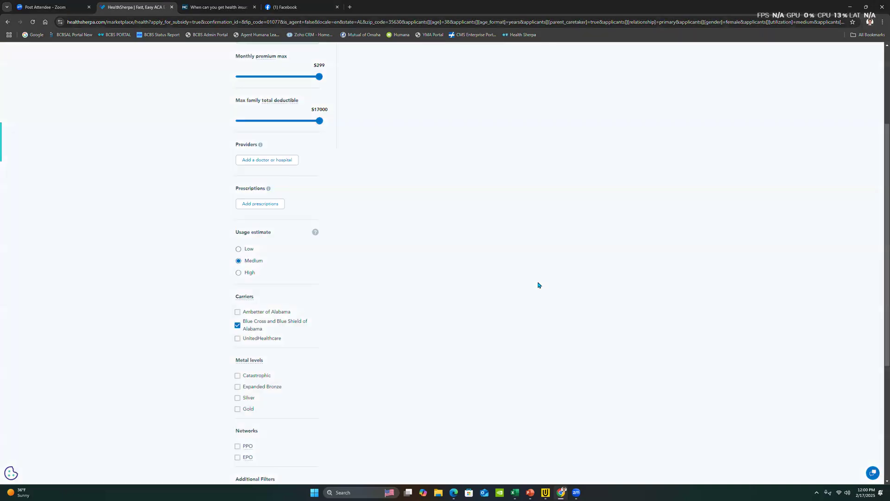
pyautogui.scroll(3, 556, 257)
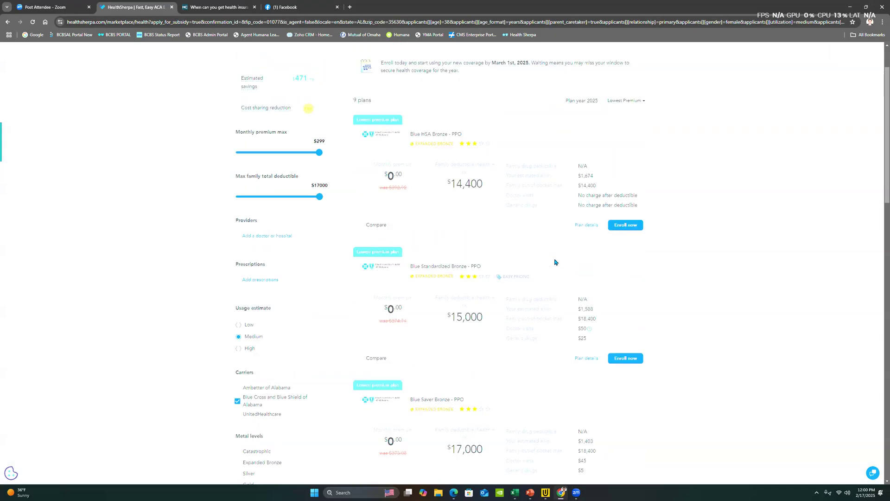
pyautogui.scroll(-6, 478, 183)
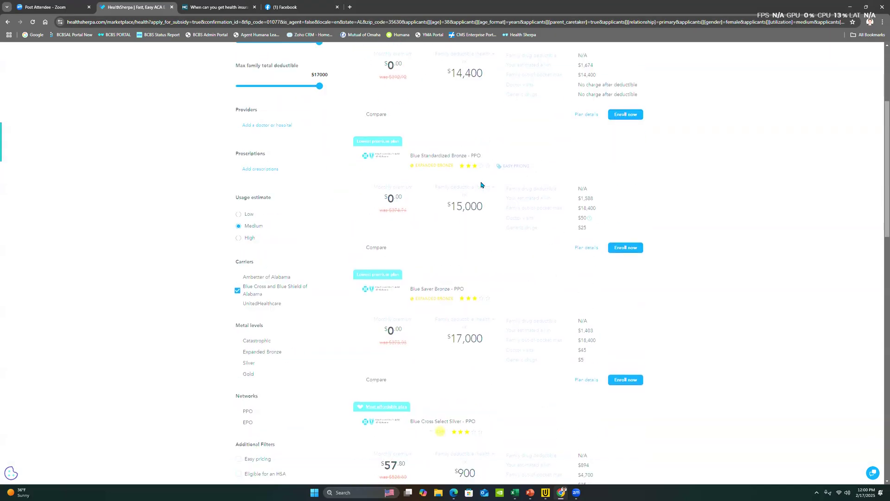
pyautogui.scroll(-7, 481, 184)
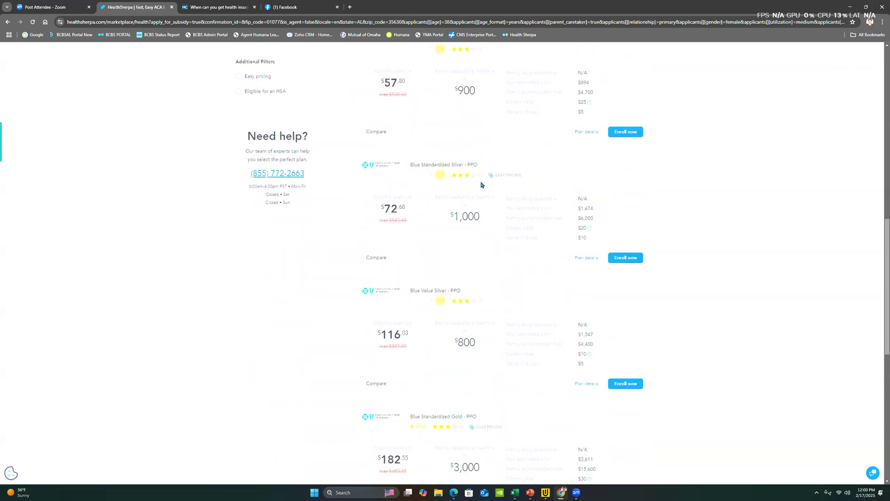
pyautogui.scroll(-6, 481, 185)
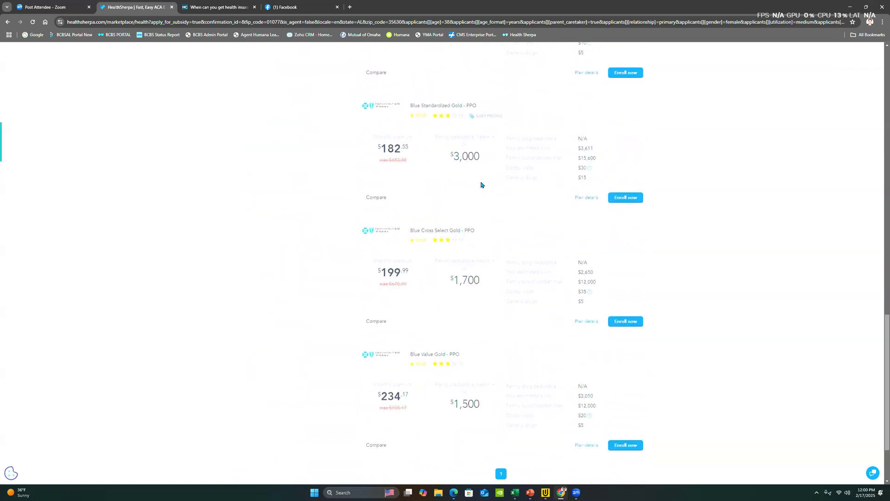
pyautogui.scroll(13, 481, 184)
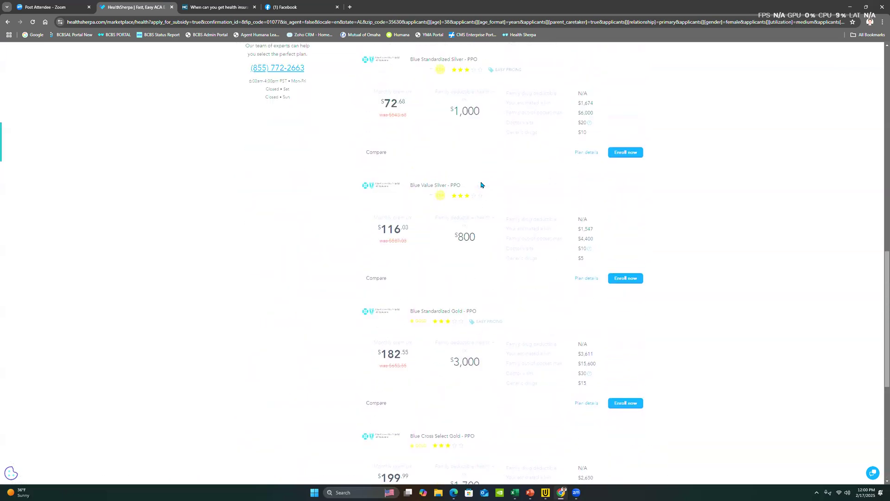
pyautogui.scroll(2, 481, 184)
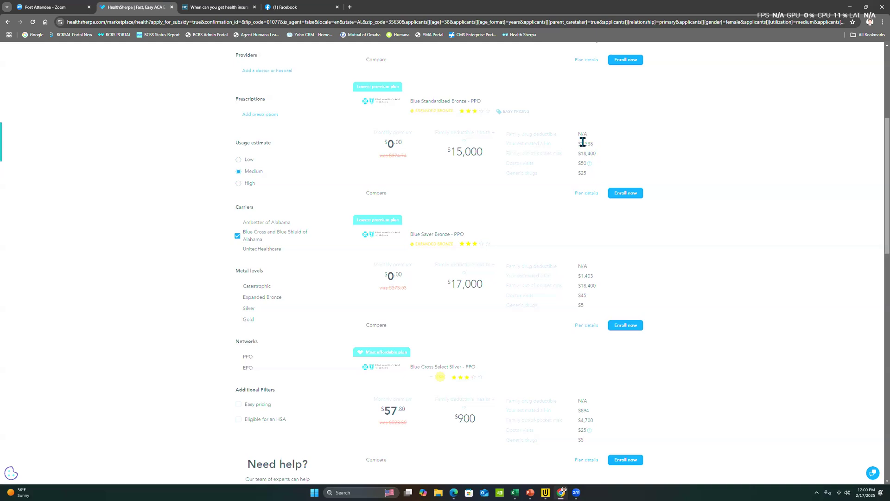
# - Compare the premiums, family deductibles and estimated costs of the Blue Standardized Bronze and Blue Saver Bronze plans
pyautogui.moveTo(455, 103)
pyautogui.scroll(-1, 509, 329)
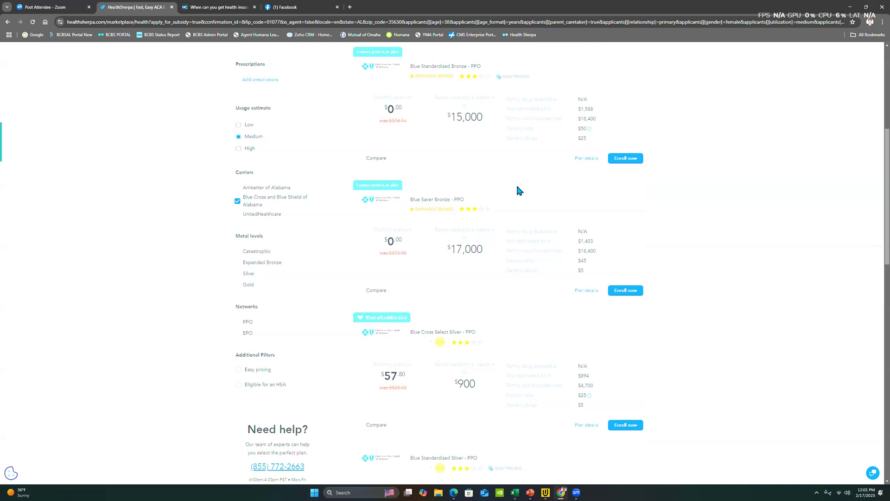
pyautogui.moveTo(443, 200)
pyautogui.moveTo(389, 240)
pyautogui.moveTo(404, 228)
pyautogui.moveTo(448, 251); pyautogui.dragTo(482, 249)
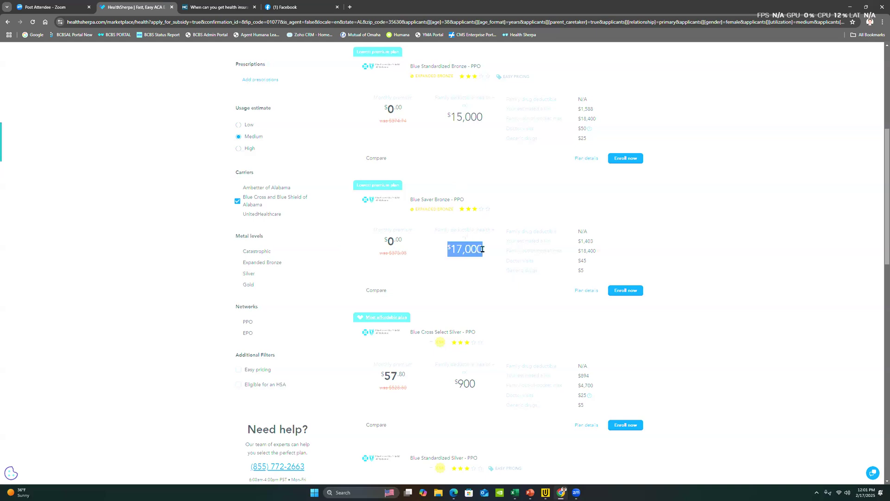
pyautogui.moveTo(447, 116); pyautogui.dragTo(480, 116)
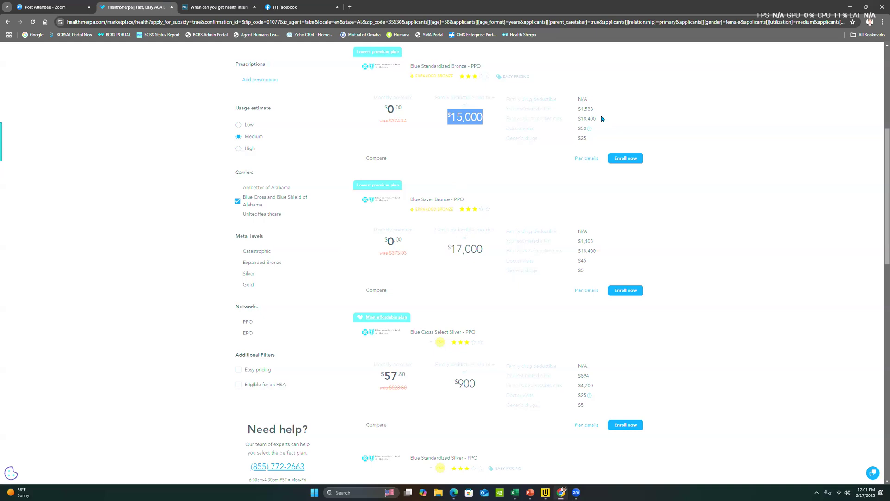
pyautogui.click(626, 109)
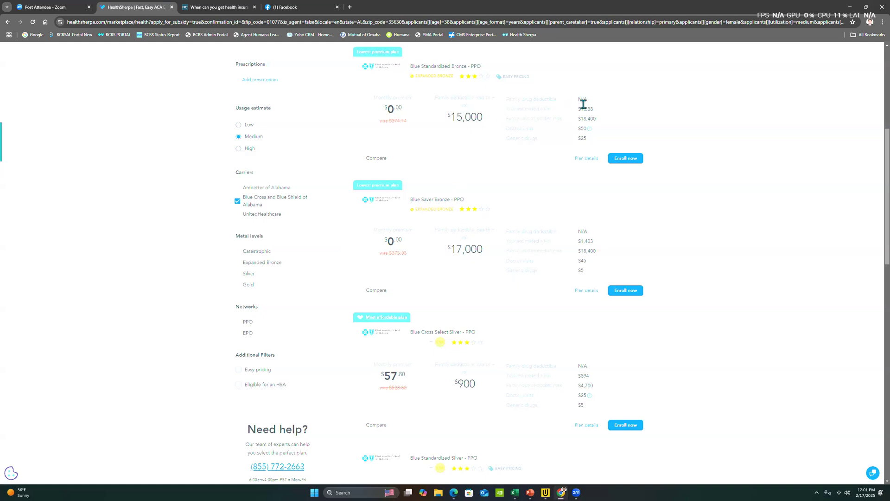
pyautogui.moveTo(502, 120)
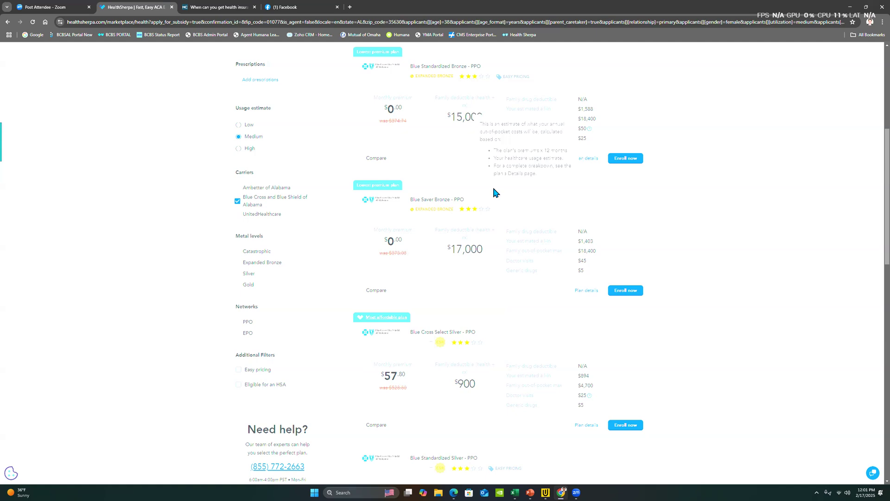
# - Examine the premium and family deductible of the Blue Cross Select Silver plan
pyautogui.scroll(-2, 490, 192)
pyautogui.scroll(-2, 490, 188)
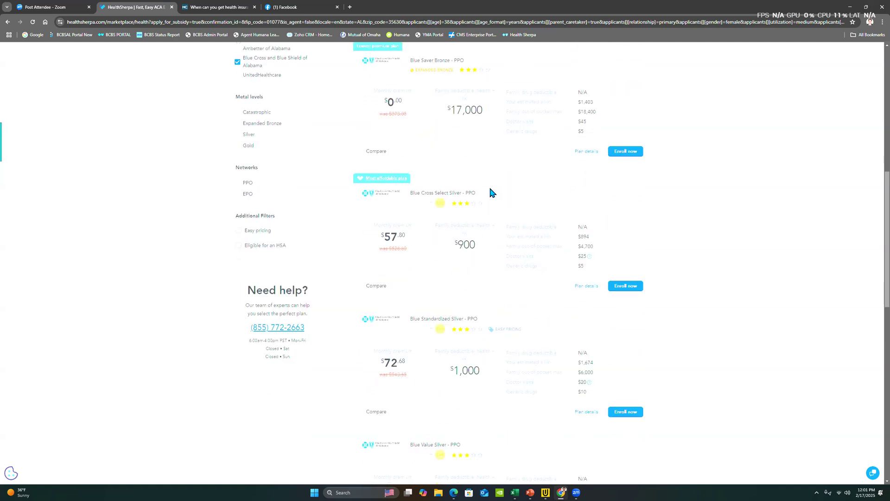
pyautogui.scroll(-1, 486, 192)
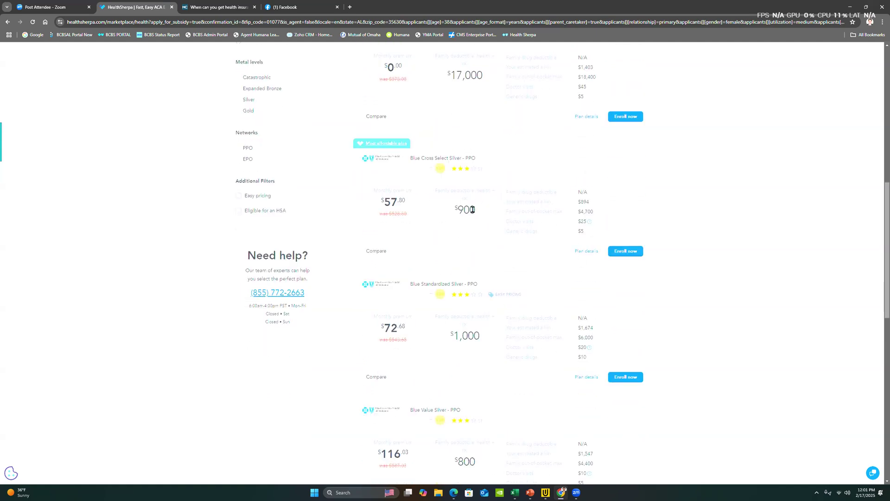
pyautogui.moveTo(474, 210); pyautogui.dragTo(455, 211)
pyautogui.click(467, 210)
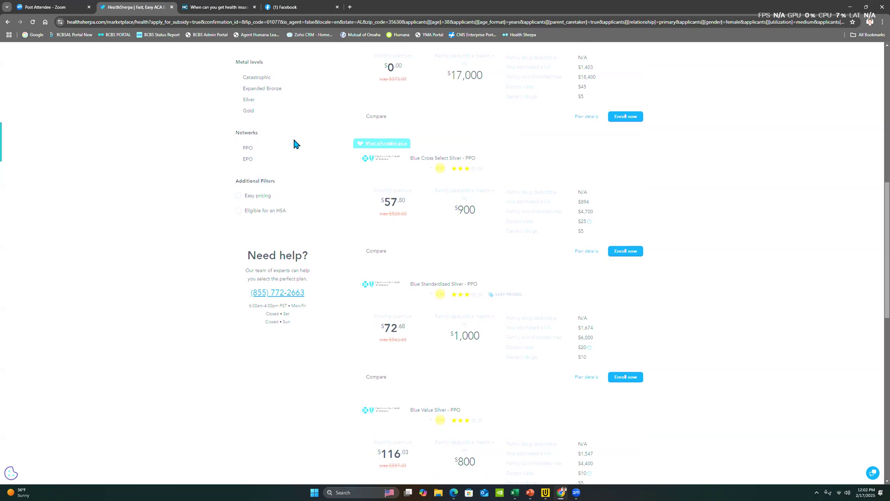
# - Restrict the Blue Cross plan list to the Silver metal level
pyautogui.scroll(2, 301, 148)
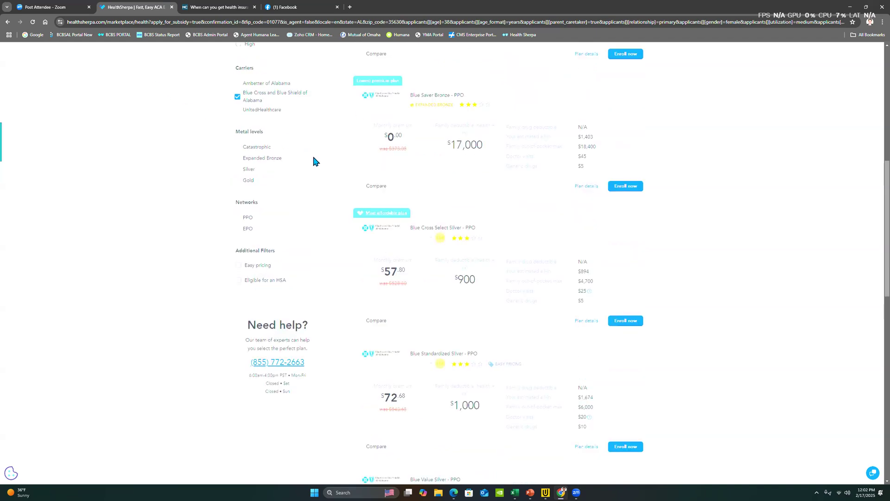
pyautogui.click(238, 170)
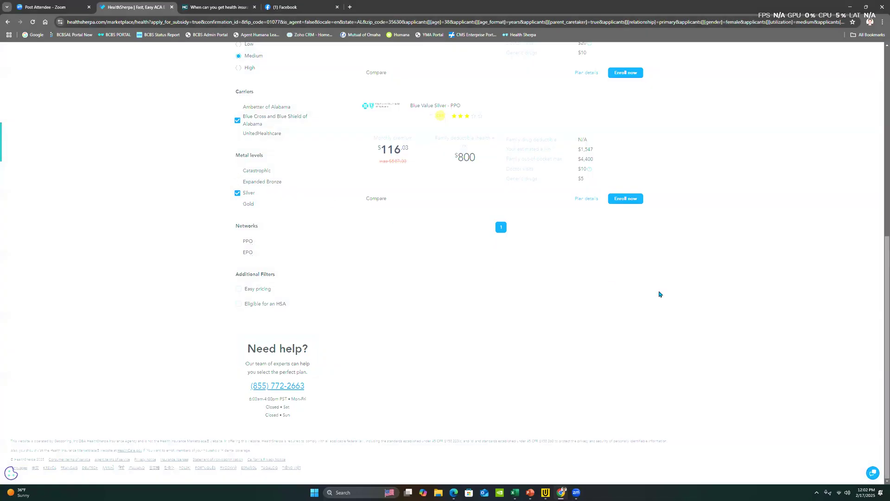
# - Compare the monthly premiums, family deductibles and estimated costs of the three Blue Cross Silver plans
pyautogui.scroll(4, 686, 294)
pyautogui.scroll(4, 687, 294)
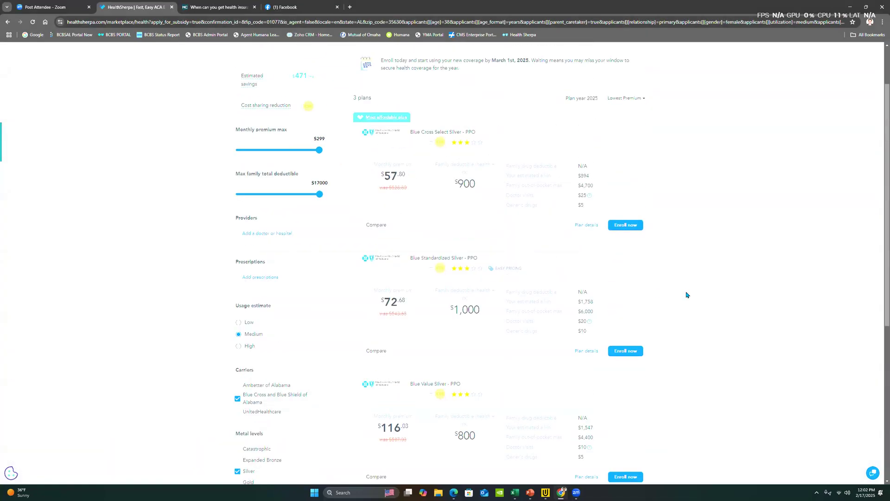
pyautogui.scroll(-1, 686, 294)
pyautogui.scroll(-1, 686, 294)
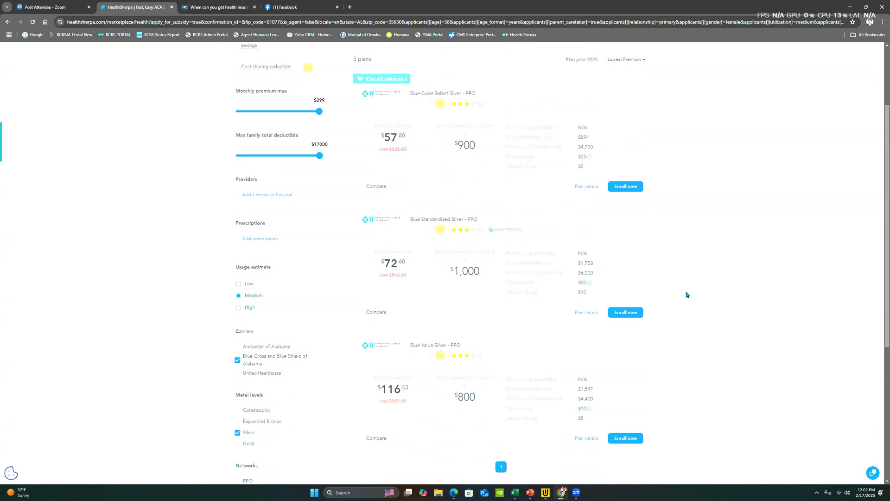
pyautogui.moveTo(451, 95)
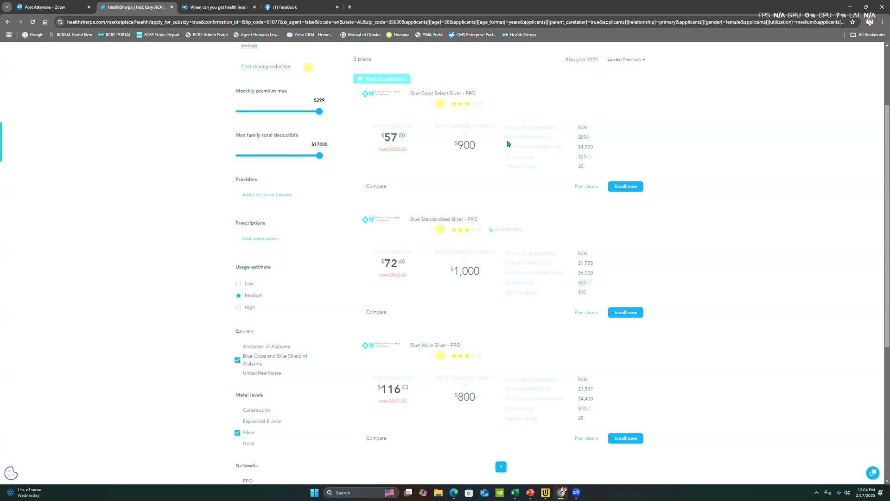
# - Open the plan details of Blue Cross Select Silver and review its plan costs, doctor visits, prescription drugs and labs coverage
pyautogui.click(583, 191)
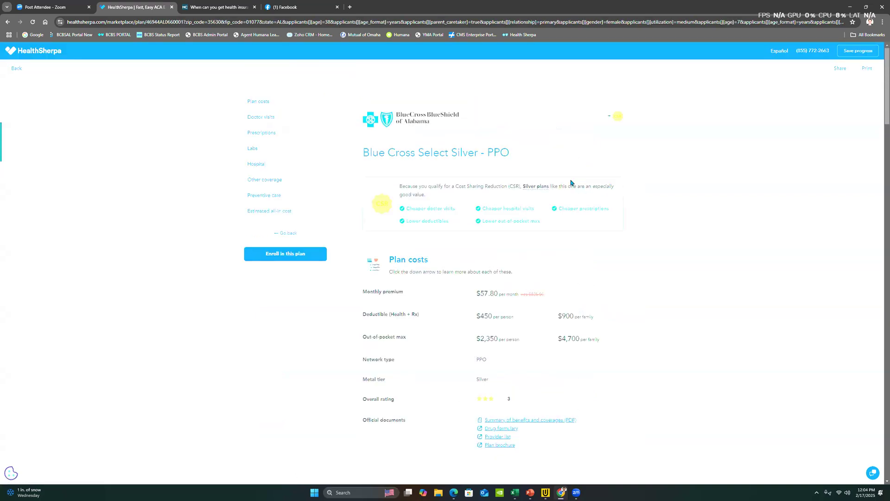
pyautogui.scroll(-2, 570, 182)
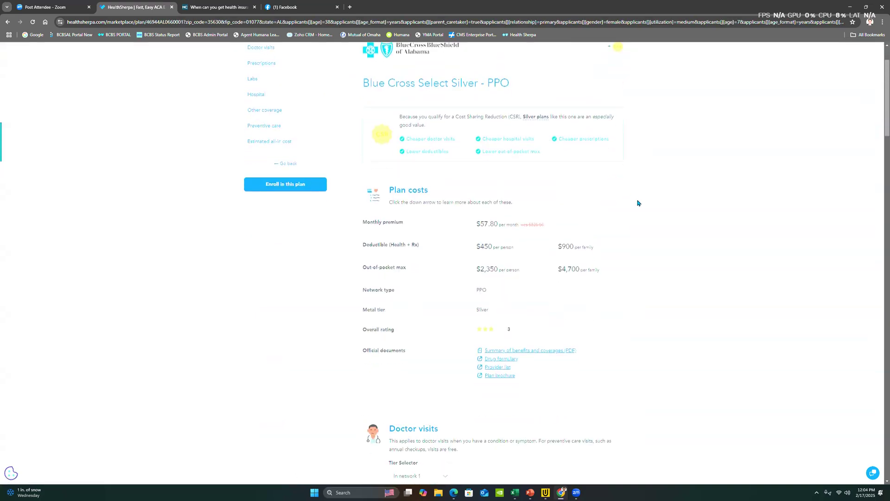
pyautogui.scroll(-3, 638, 203)
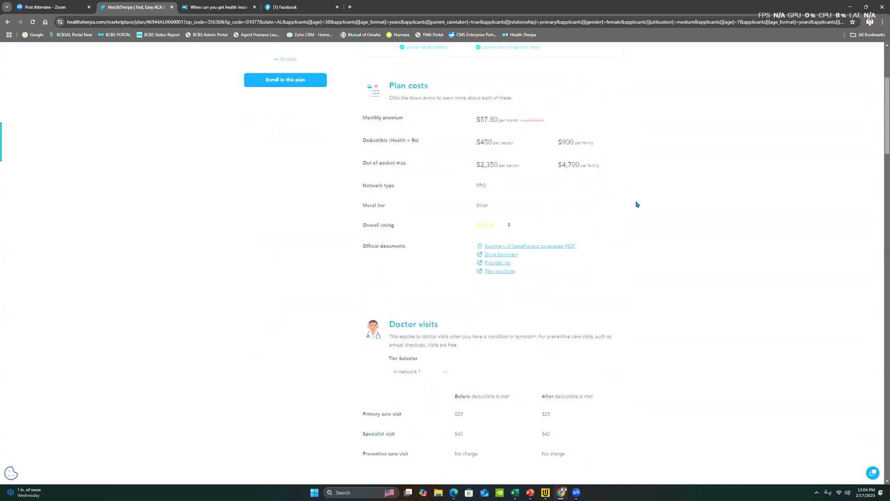
pyautogui.scroll(-3, 636, 203)
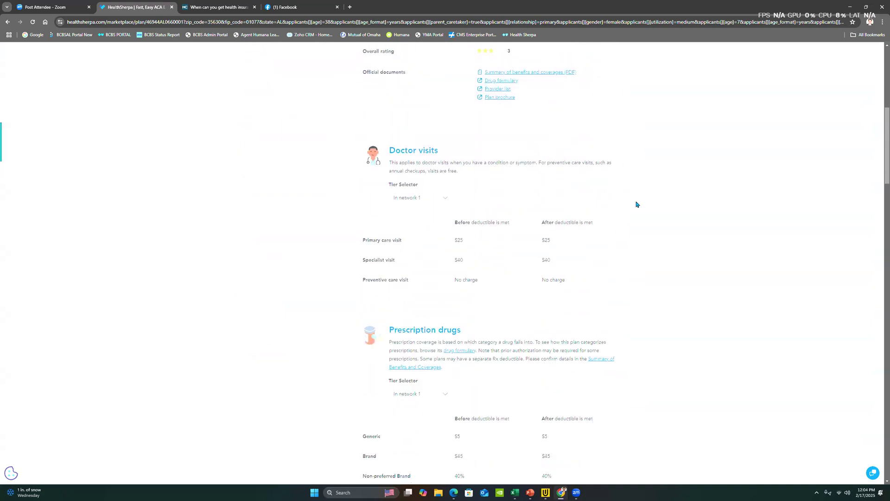
pyautogui.scroll(-3, 636, 204)
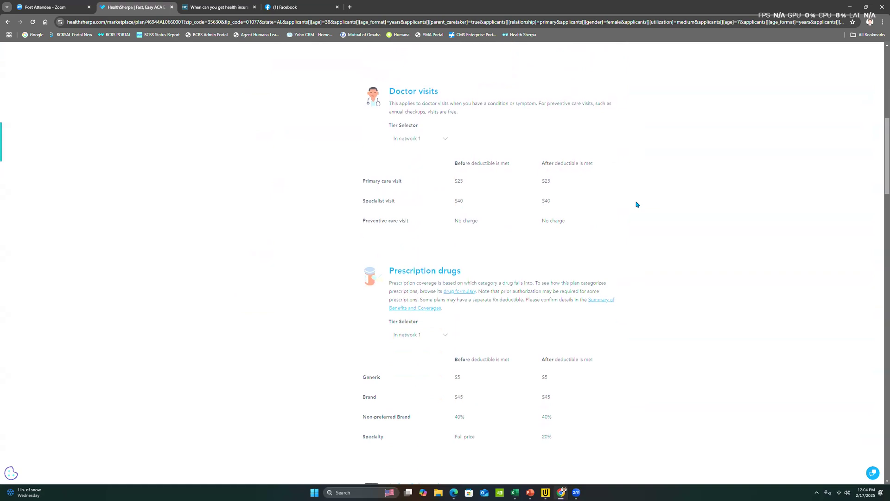
pyautogui.scroll(-7, 636, 204)
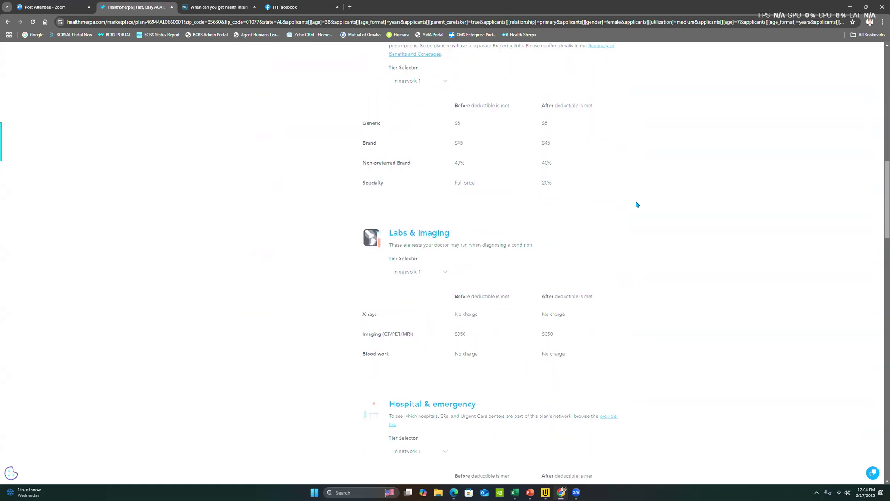
# - Open the Summary of Benefits and Coverage PDF for Blue Cross Select Silver, skim its first pages and close it
pyautogui.scroll(15, 636, 204)
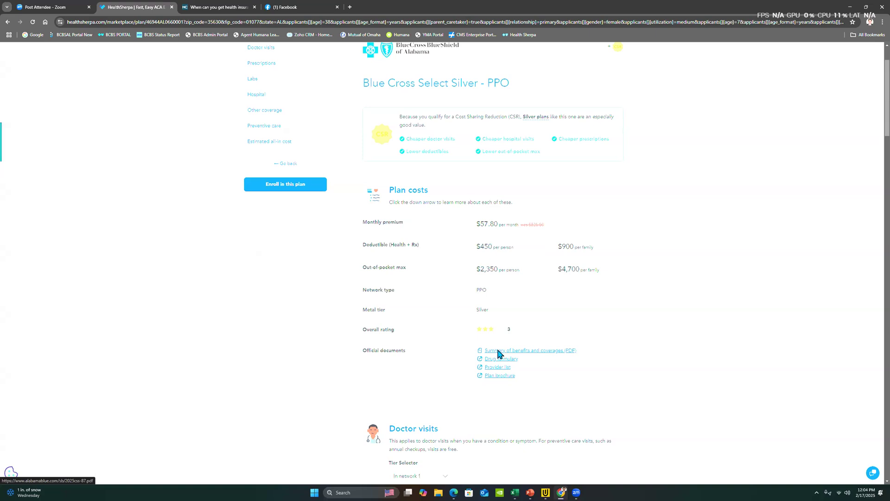
pyautogui.click(498, 351)
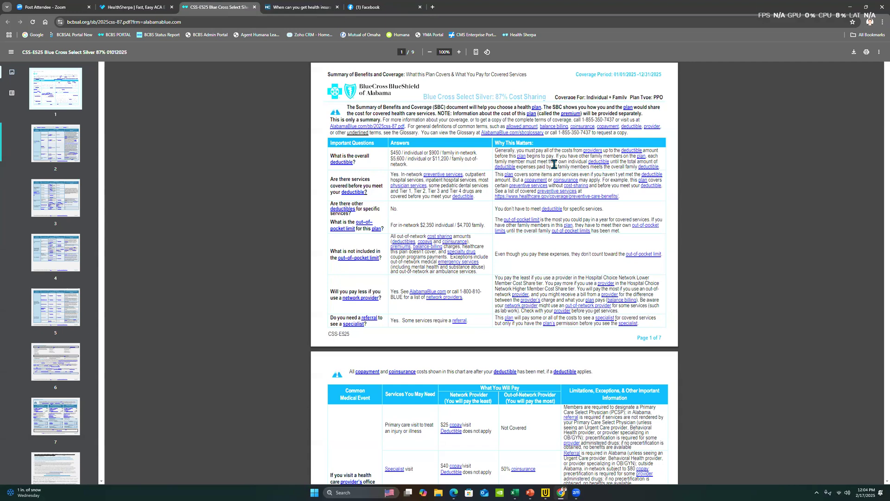
pyautogui.scroll(-3, 554, 164)
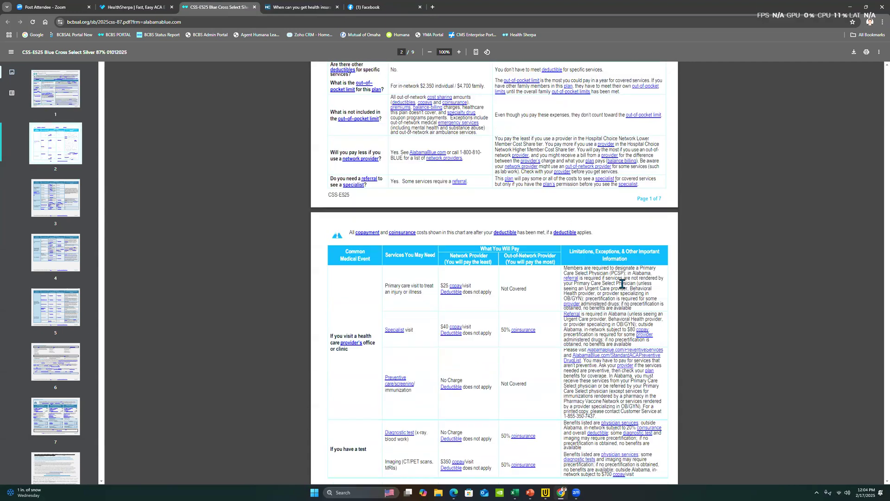
pyautogui.scroll(-5, 628, 287)
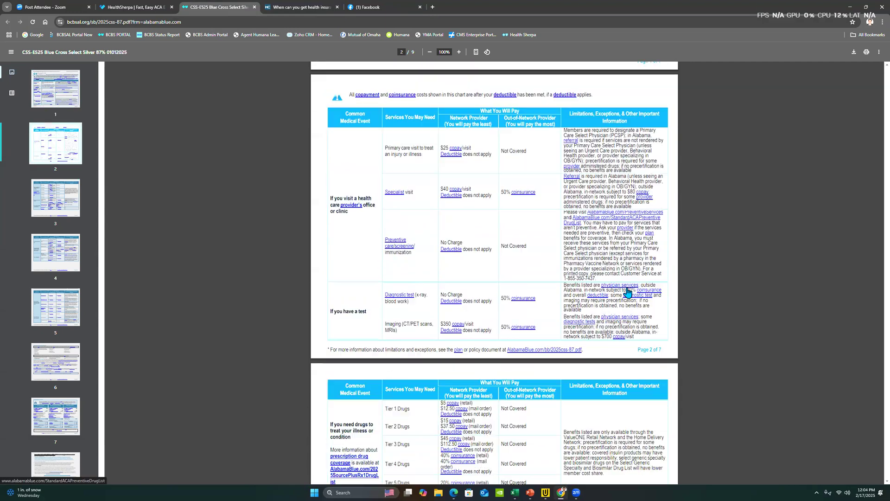
pyautogui.scroll(8, 627, 290)
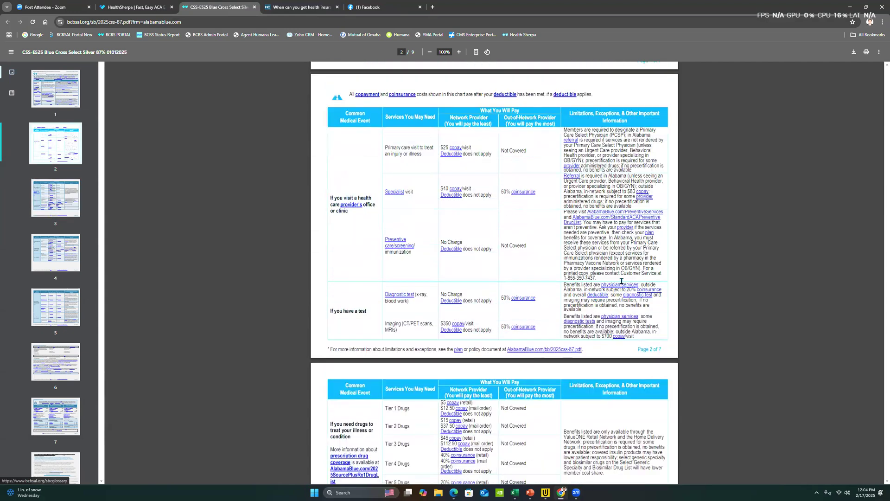
pyautogui.click(254, 7)
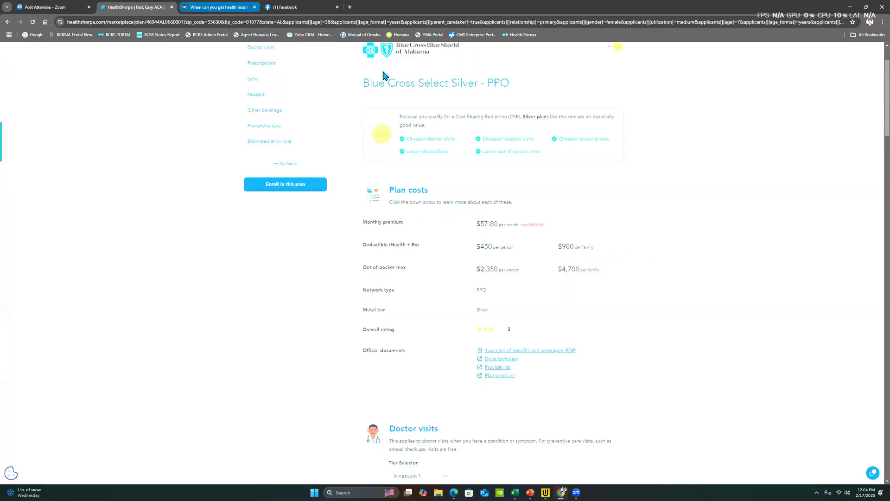
# - Return from the Blue Cross Select Silver details to the plan list and look over the Silver premiums and deductibles again
pyautogui.scroll(2, 709, 245)
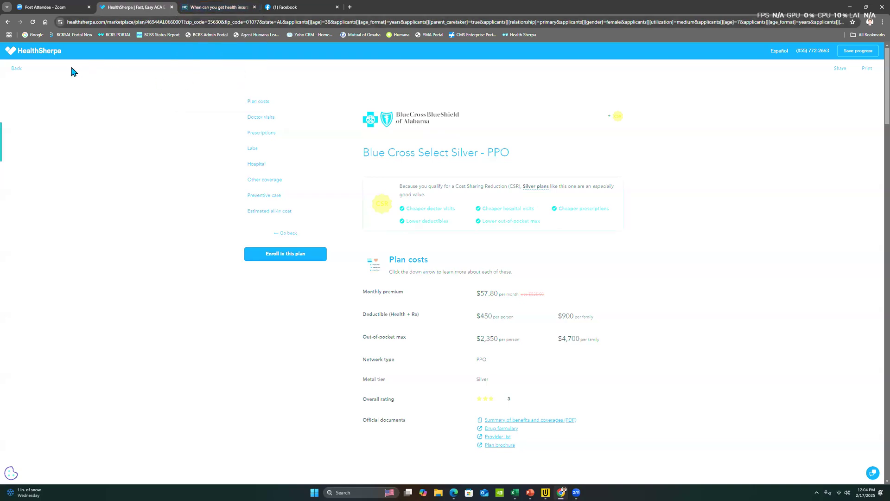
pyautogui.click(15, 70)
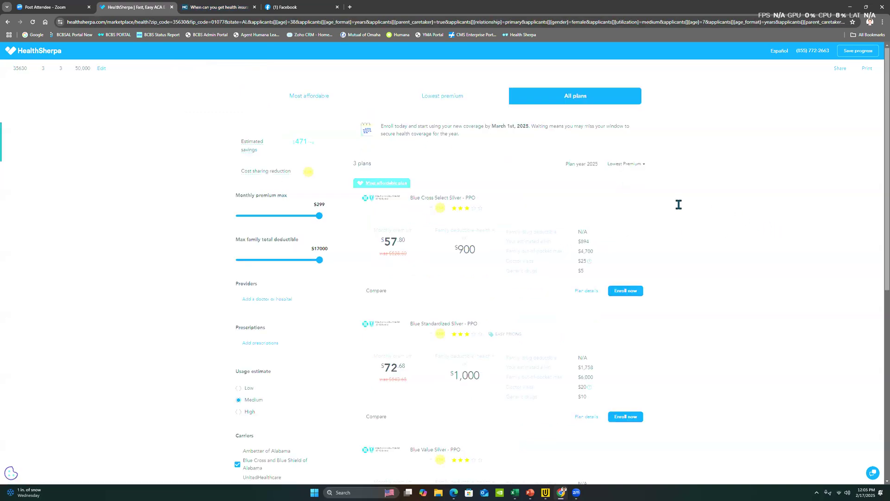
pyautogui.scroll(-1, 678, 205)
pyautogui.scroll(1, 678, 205)
pyautogui.scroll(-2, 500, 262)
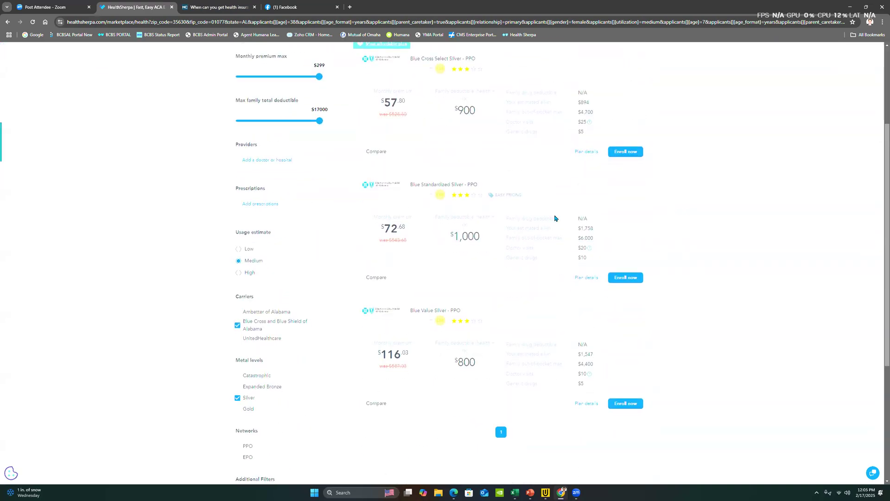
pyautogui.scroll(1, 510, 225)
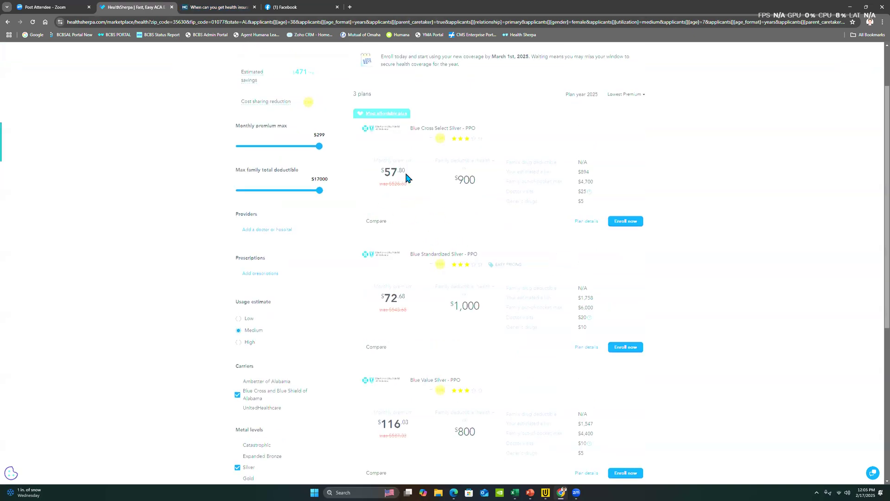
pyautogui.scroll(1, 482, 211)
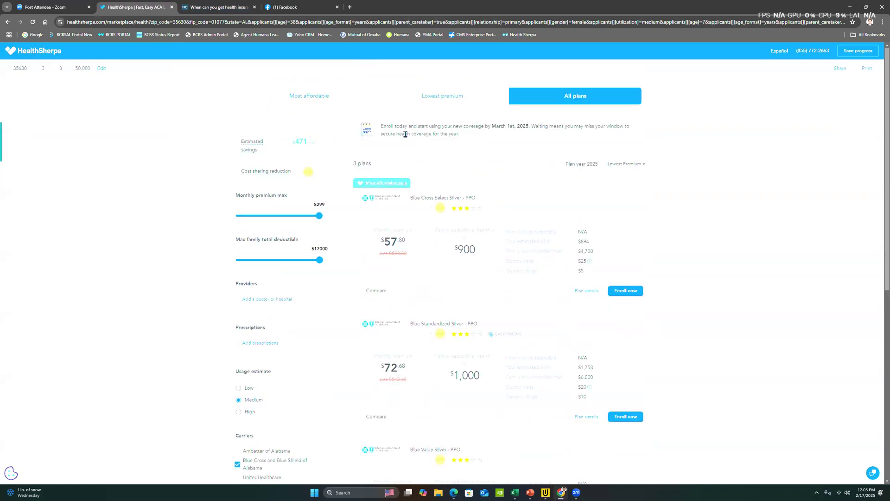
# - Examine the carrier, metal level, network and additional filters alongside the listed Silver plans
pyautogui.scroll(-4, 311, 222)
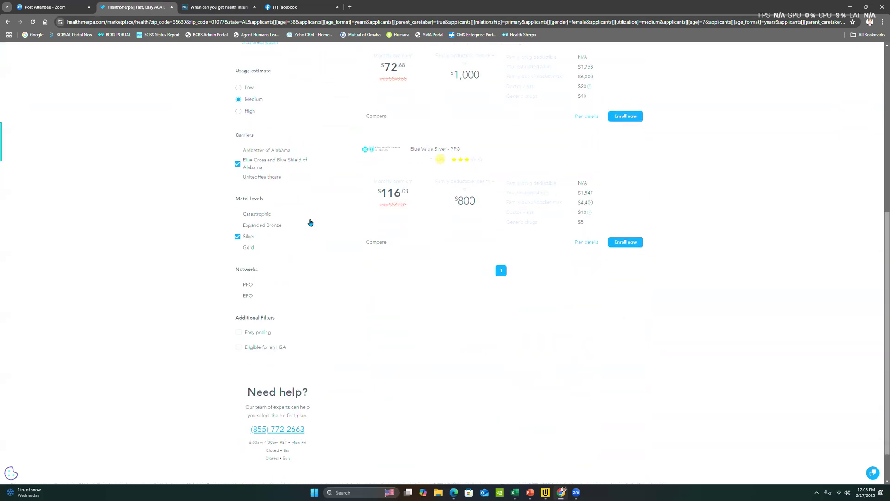
pyautogui.scroll(1, 310, 222)
pyautogui.scroll(-2, 310, 222)
pyautogui.scroll(3, 310, 222)
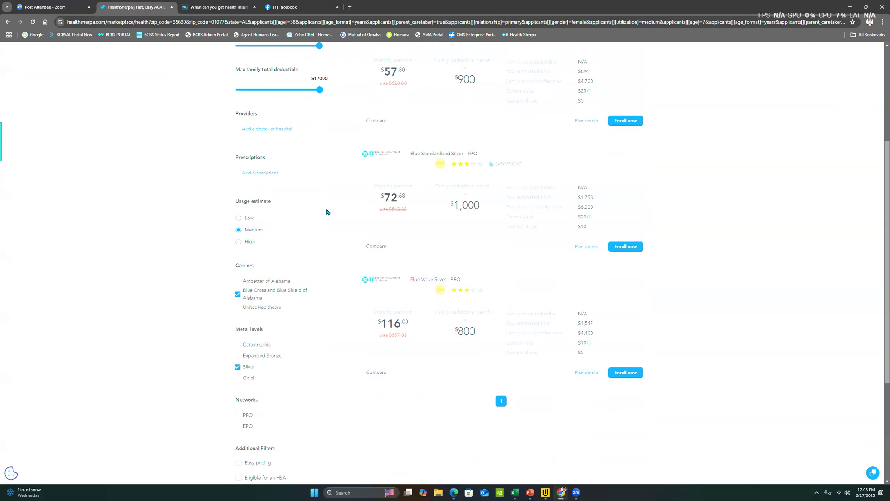
pyautogui.scroll(3, 335, 214)
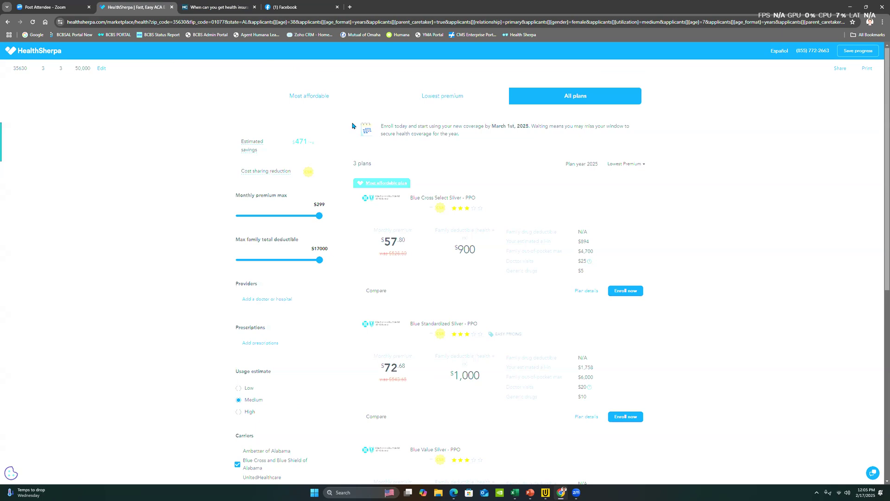
pyautogui.scroll(-2, 701, 213)
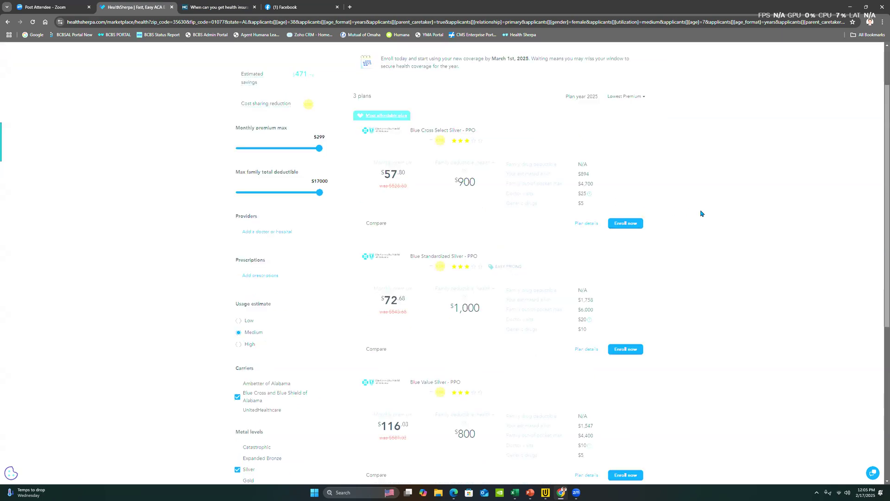
pyautogui.scroll(-3, 701, 213)
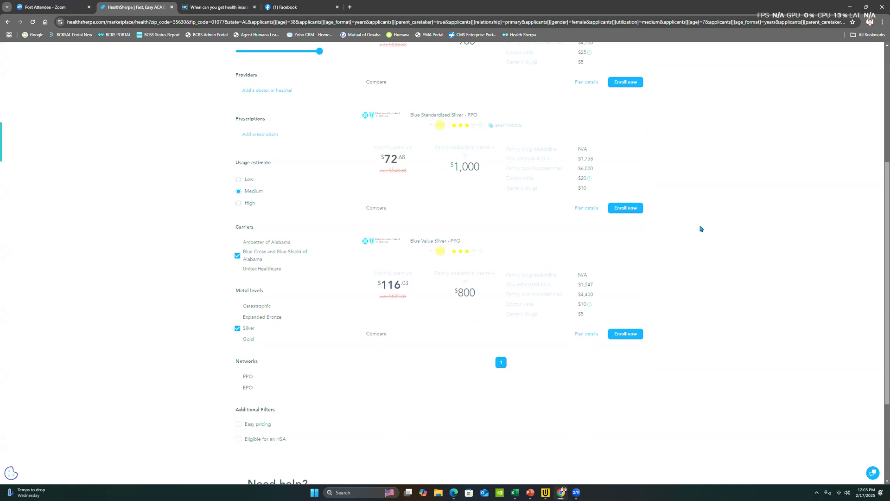
pyautogui.scroll(-3, 700, 228)
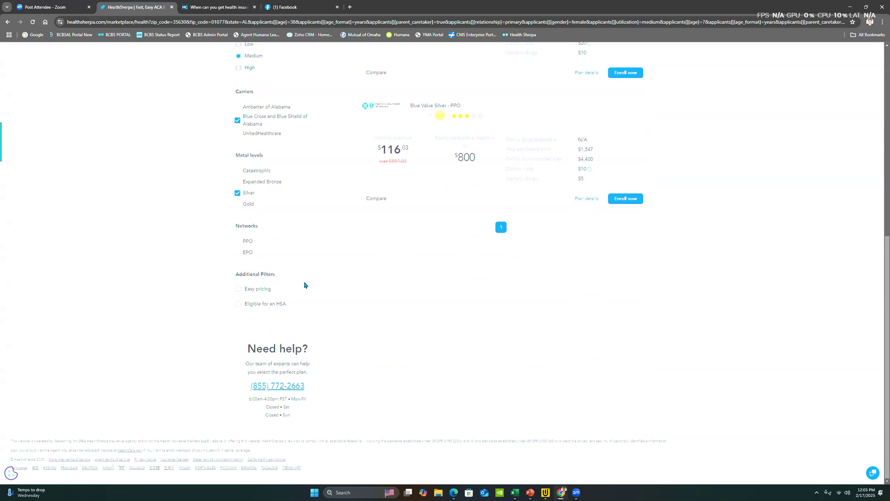
# - Edit the household details and remove the two male dependent applicants, aged 7 and 9, from the coverage application
pyautogui.scroll(7, 315, 285)
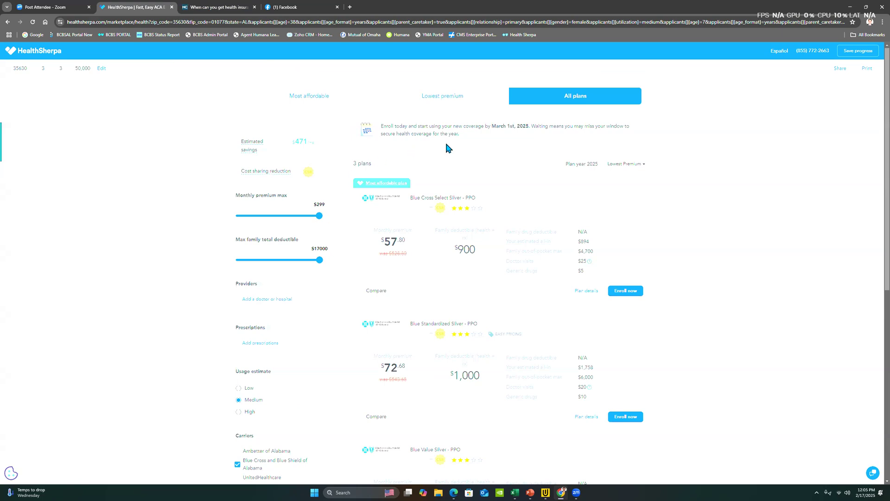
pyautogui.click(101, 69)
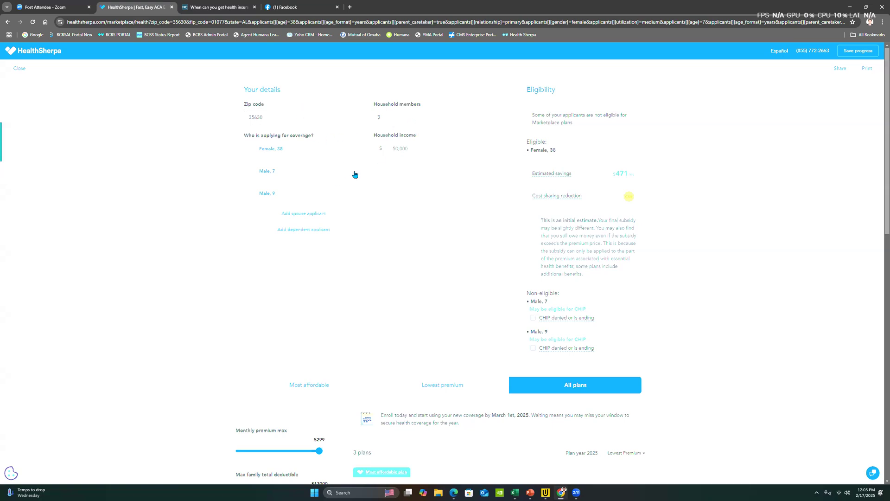
pyautogui.click(252, 171)
pyautogui.click(252, 170)
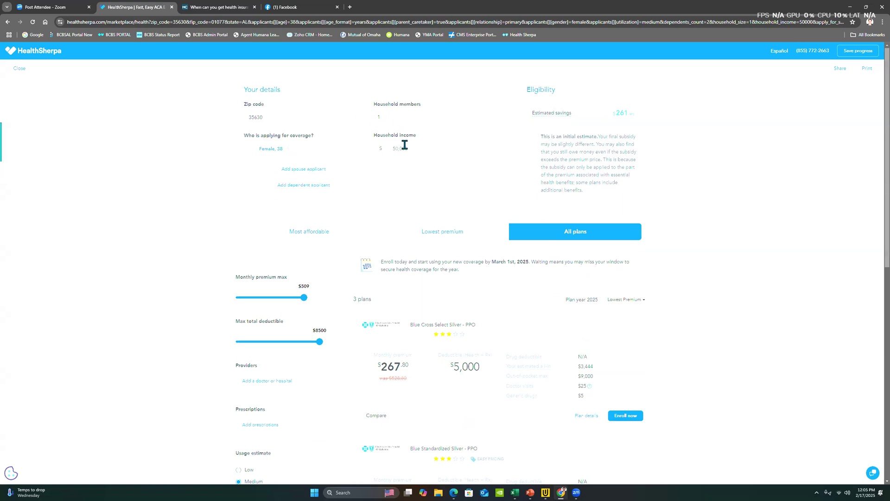
# - Set the household income to 70,000 and review the recalculated premiums and deductibles of the Blue Cross Silver plans
pyautogui.click(411, 147)
pyautogui.write('7')
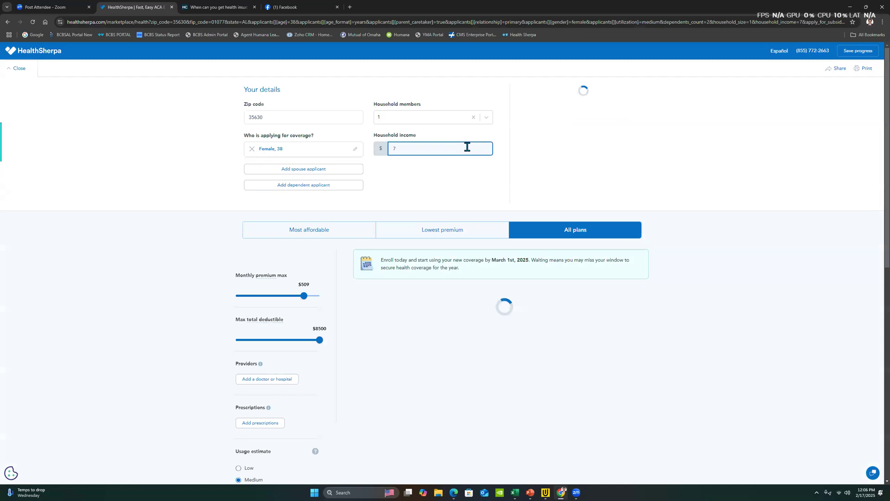
pyautogui.write('0,000')
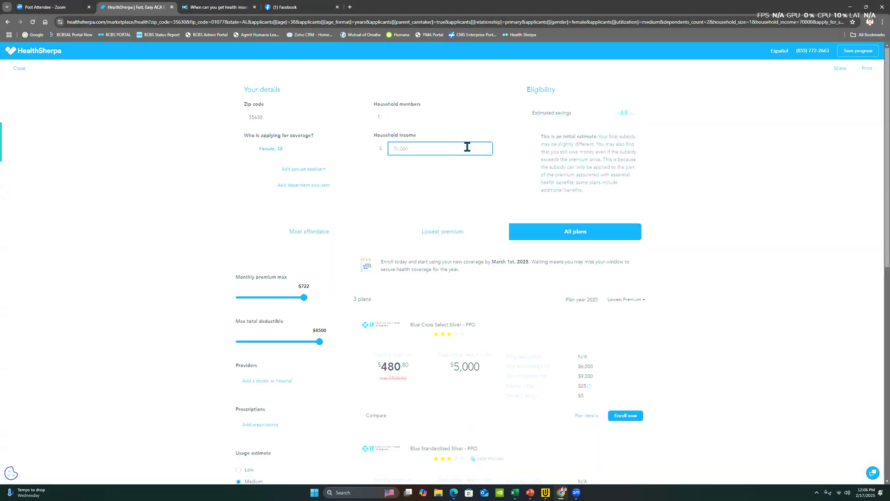
pyautogui.scroll(-1, 557, 241)
pyautogui.scroll(-2, 575, 240)
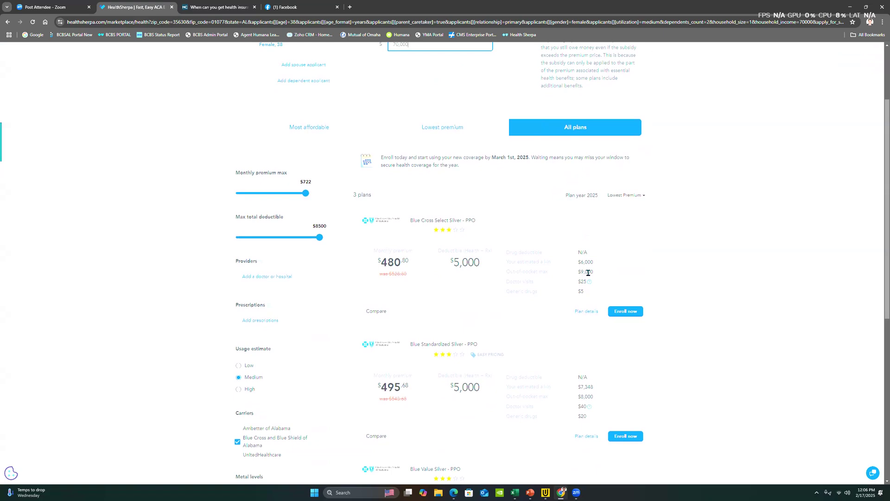
pyautogui.scroll(-1, 602, 288)
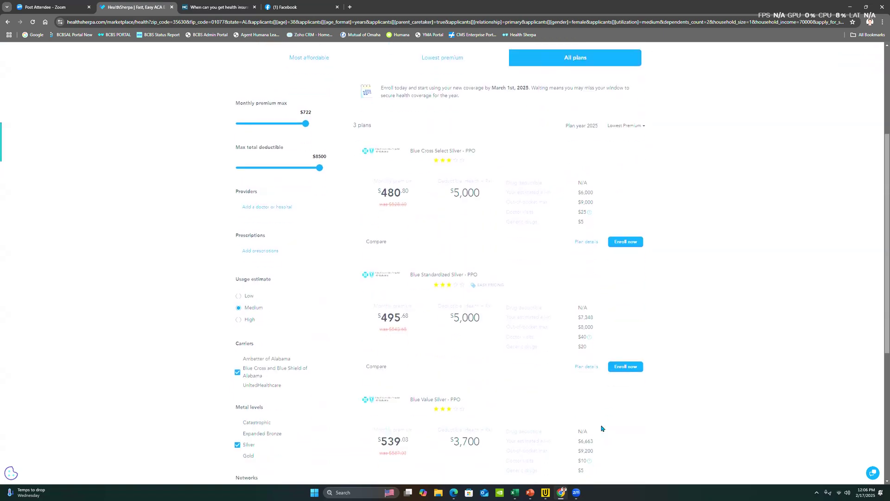
# - Set the number of household members to 3
pyautogui.scroll(3, 603, 427)
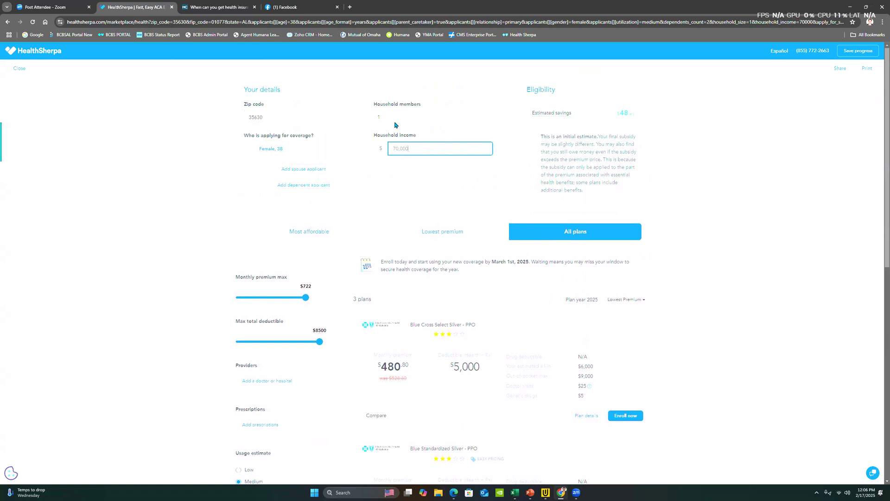
pyautogui.click(486, 117)
pyautogui.click(434, 162)
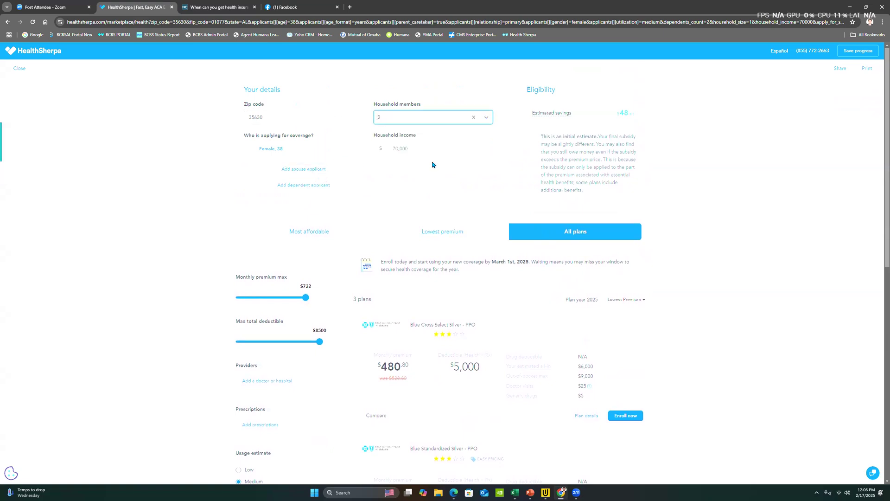
# - Examine the estimated savings, premiums and deductibles of the three Blue Cross Silver plans for the three-member household
pyautogui.scroll(-5, 563, 248)
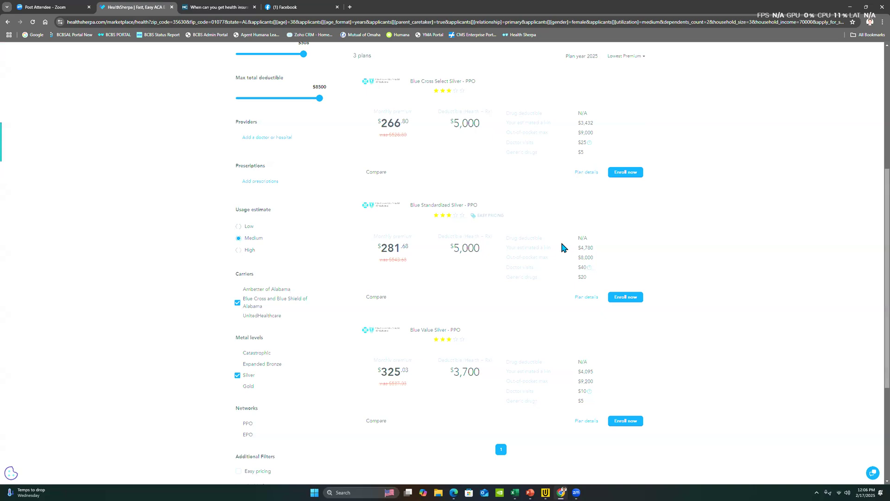
pyautogui.scroll(1, 561, 243)
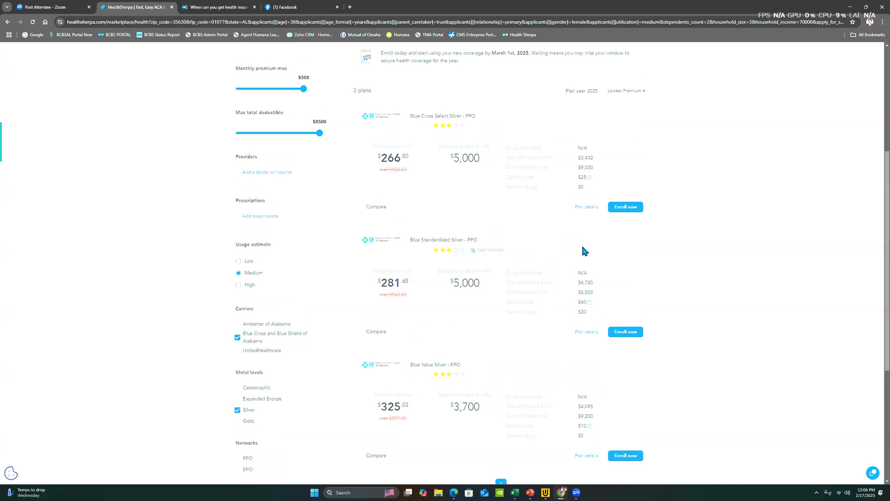
pyautogui.scroll(1, 462, 192)
pyautogui.scroll(4, 452, 190)
pyautogui.scroll(-1, 399, 143)
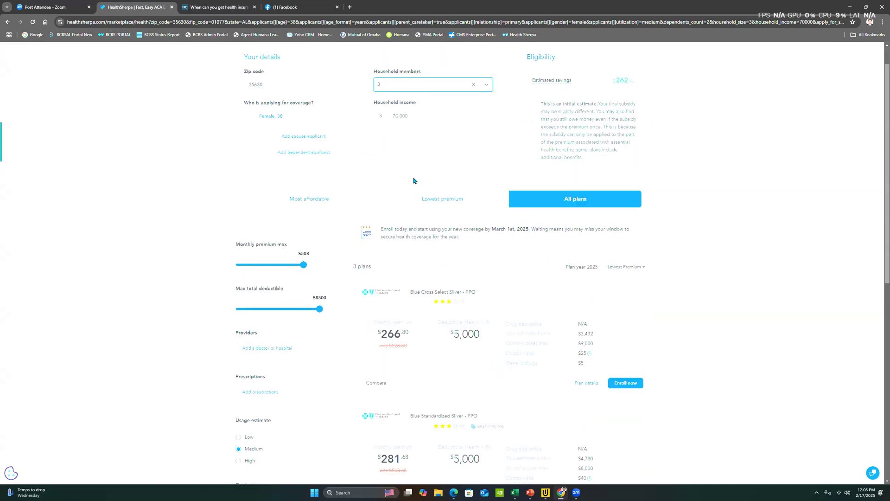
pyautogui.moveTo(449, 297)
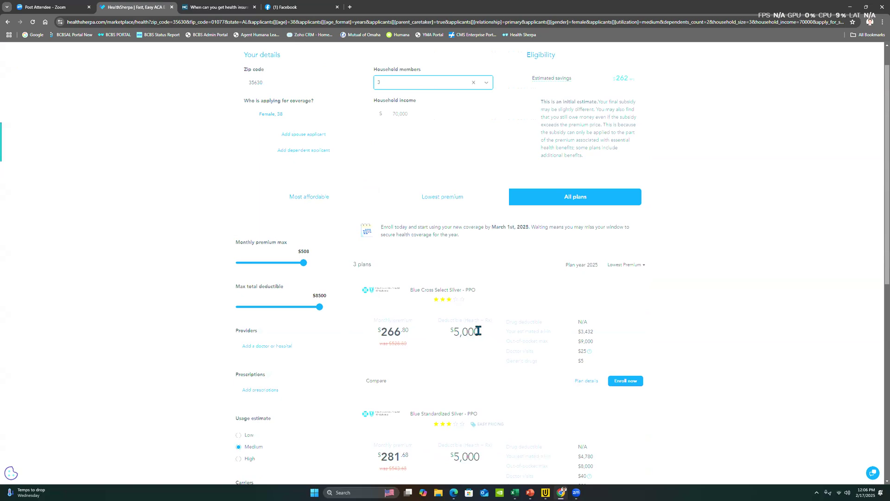
pyautogui.scroll(1, 469, 320)
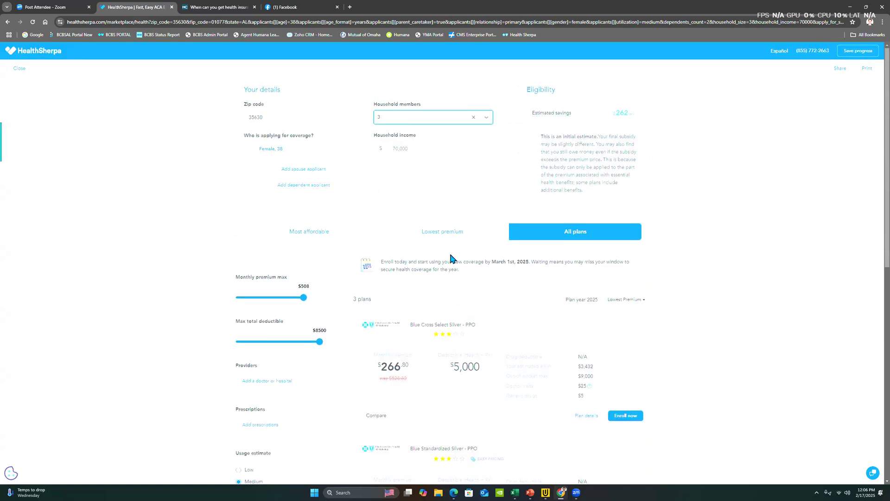
pyautogui.scroll(-5, 449, 259)
pyautogui.scroll(-2, 479, 339)
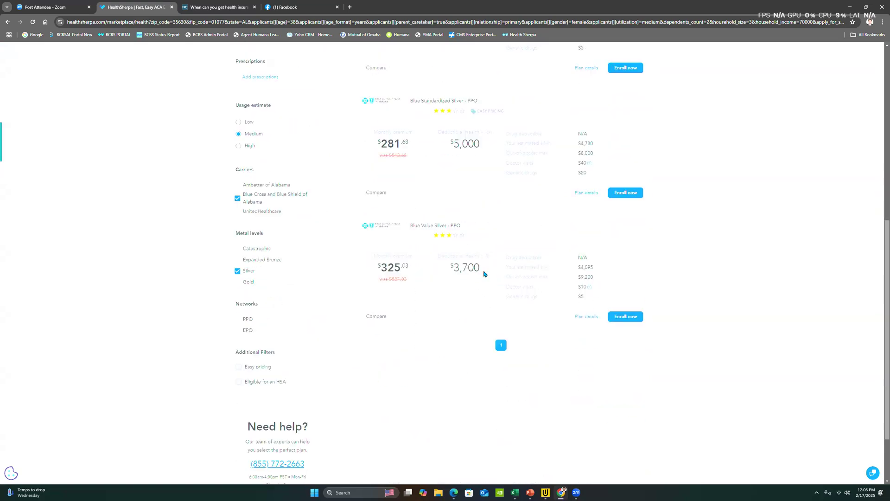
pyautogui.scroll(4, 483, 274)
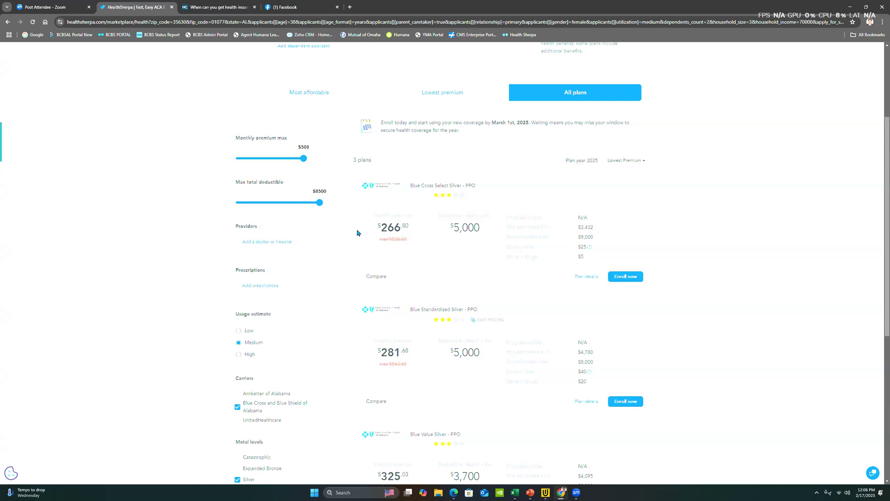
pyautogui.scroll(3, 355, 222)
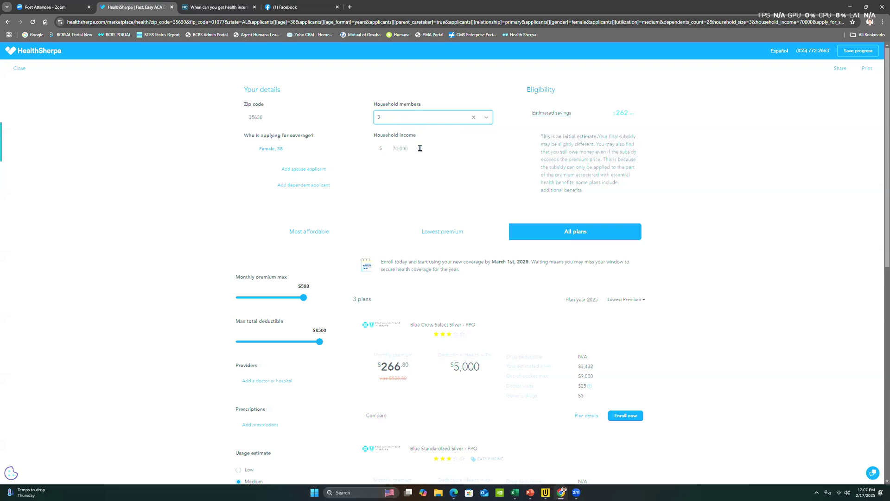
# - Set the household income to 30,000 and review the premiums, deductibles and out-of-pocket costs of the listed Silver plans
pyautogui.click(387, 153)
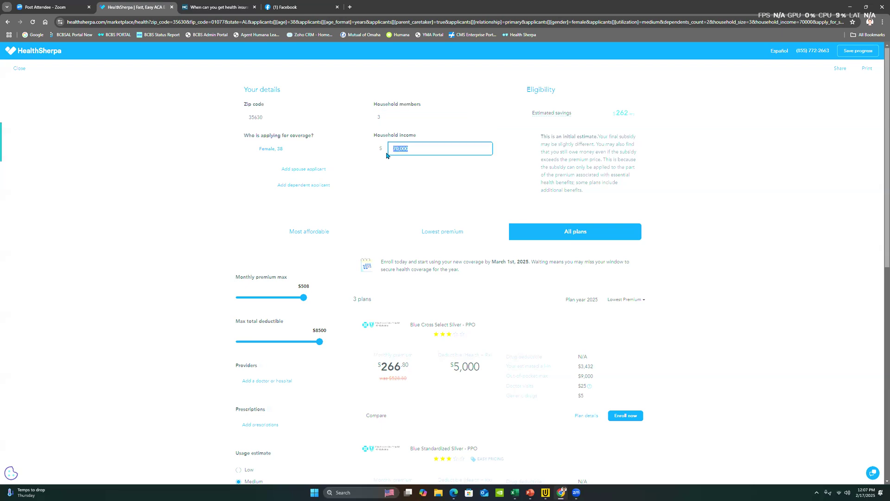
pyautogui.write('30000')
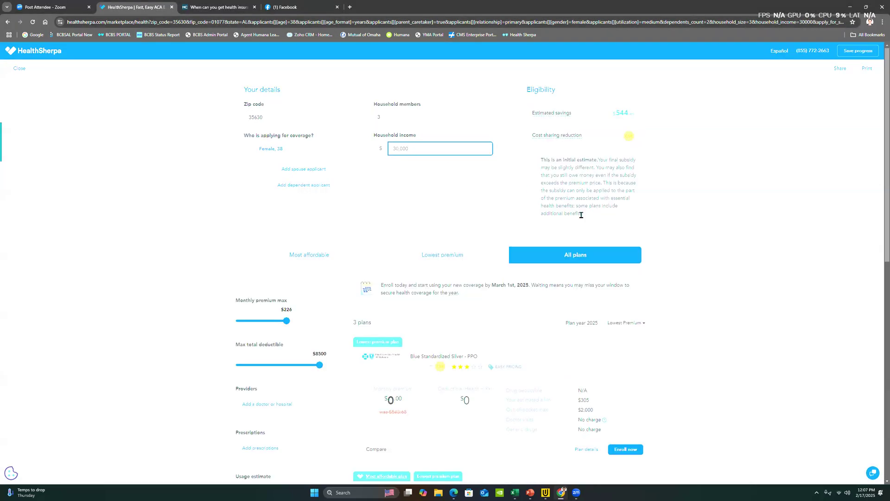
pyautogui.scroll(-5, 740, 268)
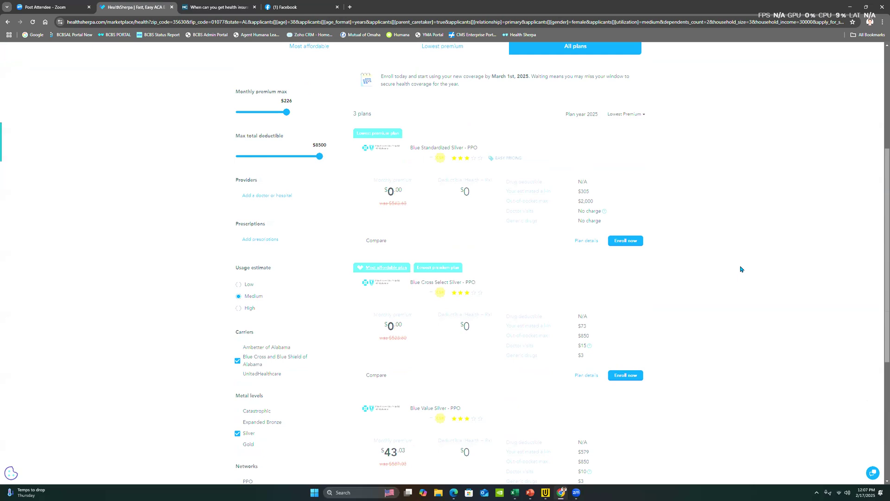
pyautogui.scroll(-2, 740, 268)
pyautogui.scroll(2, 739, 268)
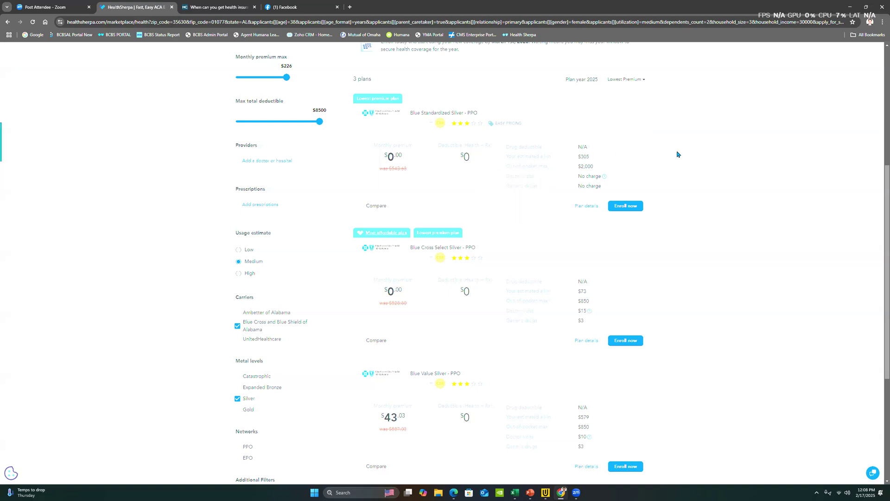
pyautogui.scroll(-2, 676, 155)
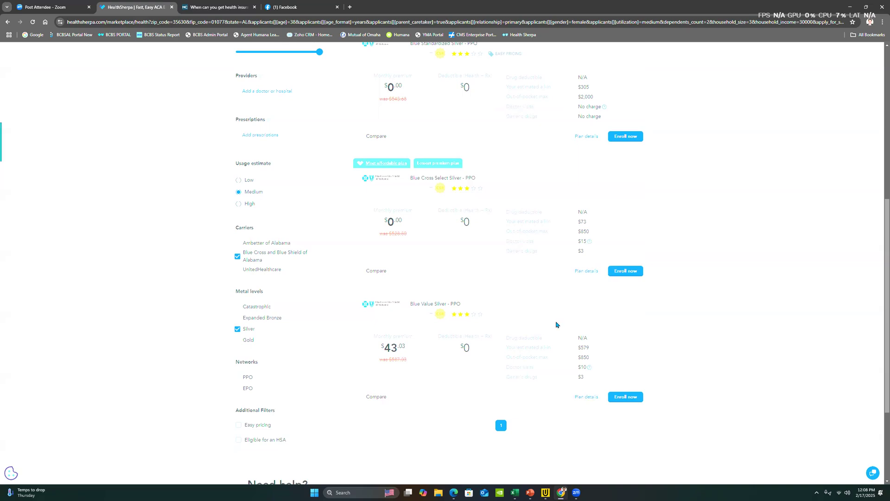
pyautogui.scroll(1, 556, 324)
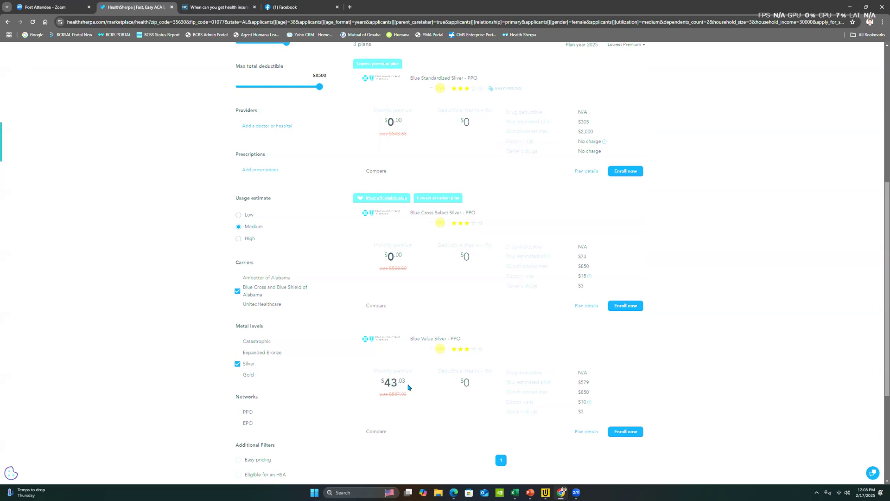
pyautogui.scroll(-1, 434, 384)
# - Set the household income to 25,000 and check the eligibility estimate and the Silver plan premiums
pyautogui.scroll(4, 465, 390)
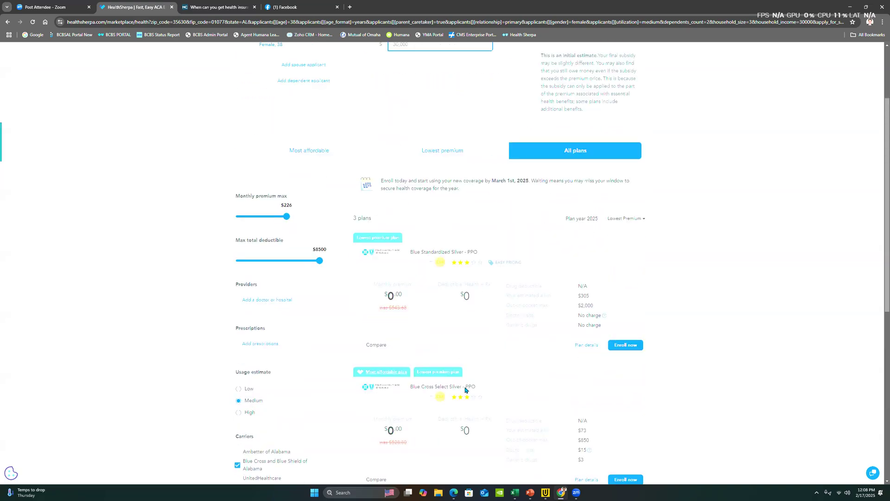
pyautogui.scroll(2, 465, 389)
pyautogui.moveTo(417, 149); pyautogui.dragTo(369, 151)
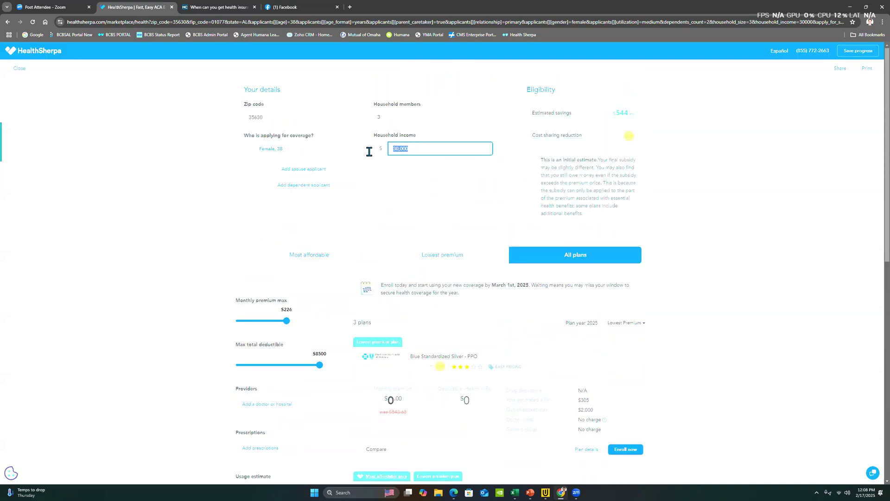
pyautogui.write('25,000')
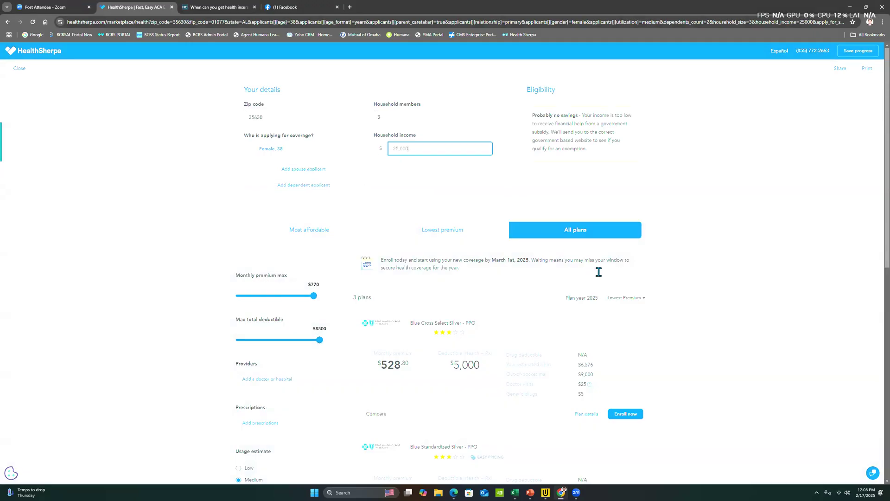
pyautogui.scroll(-3, 662, 278)
pyautogui.scroll(-2, 667, 280)
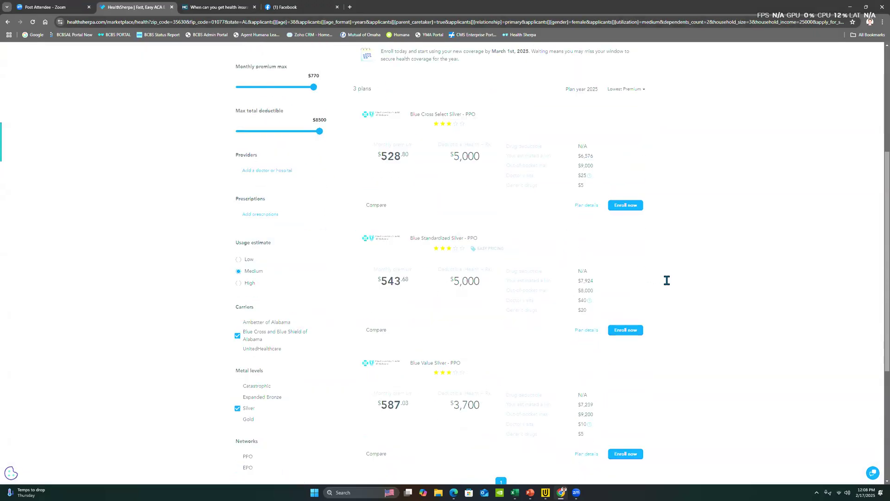
# - Set the household income to 26,000 and compare the costs and benefits of the Blue Cross Silver plans
pyautogui.scroll(5, 667, 280)
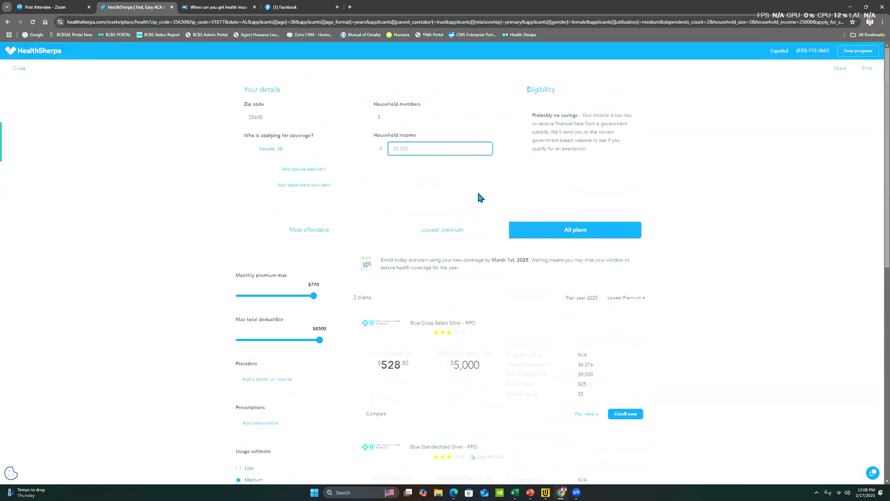
pyautogui.moveTo(413, 148); pyautogui.dragTo(394, 153)
pyautogui.write('6000')
pyautogui.scroll(-2, 630, 301)
pyautogui.scroll(-3, 637, 308)
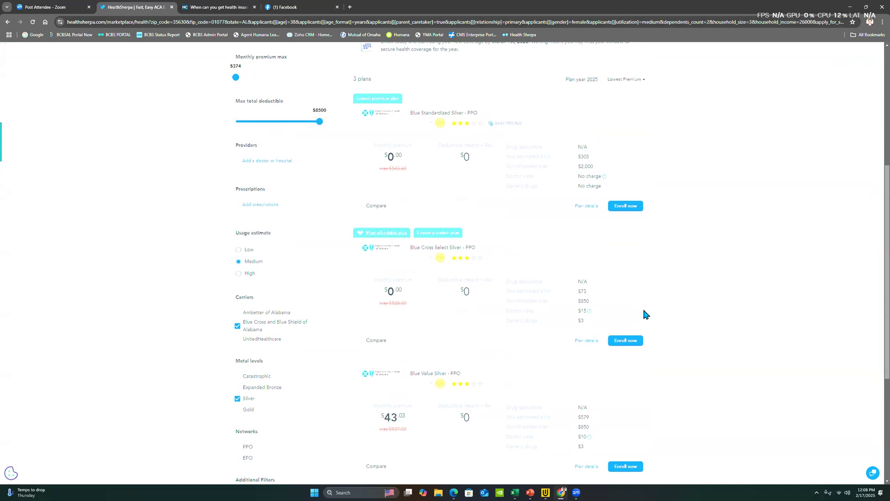
pyautogui.scroll(-2, 642, 308)
pyautogui.scroll(2, 643, 309)
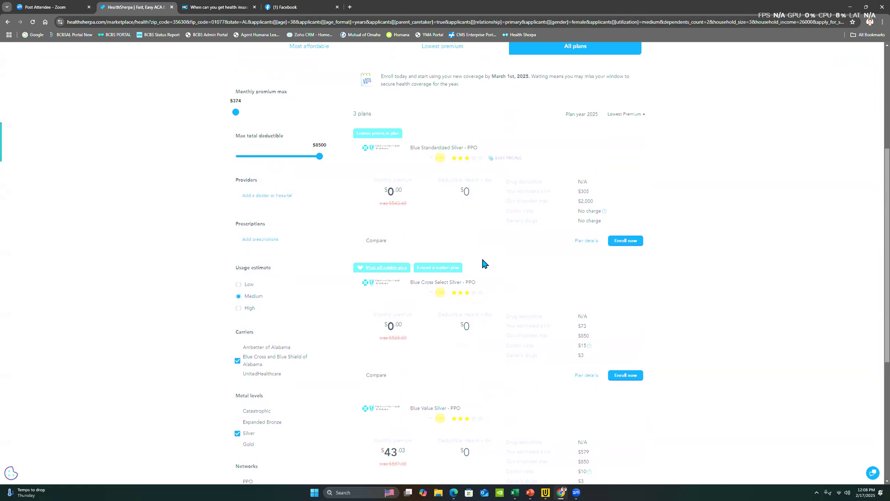
pyautogui.scroll(3, 501, 262)
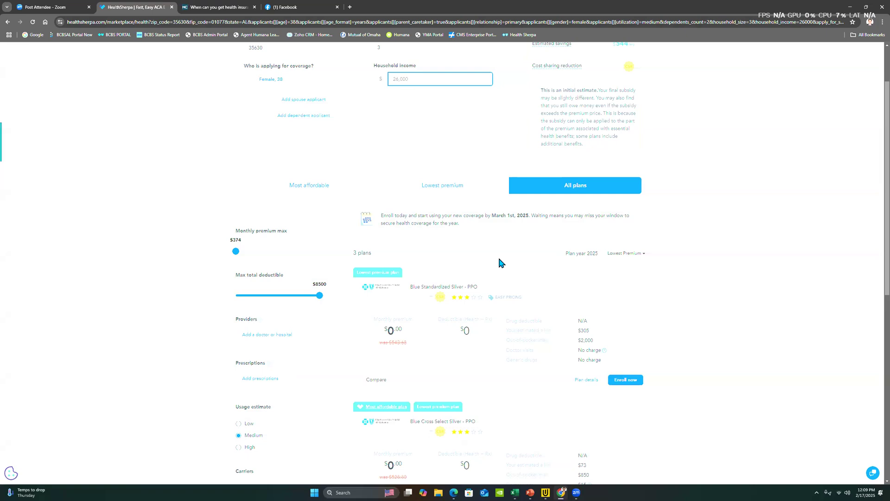
pyautogui.scroll(-2, 598, 337)
pyautogui.scroll(2, 599, 339)
pyautogui.scroll(-1, 599, 339)
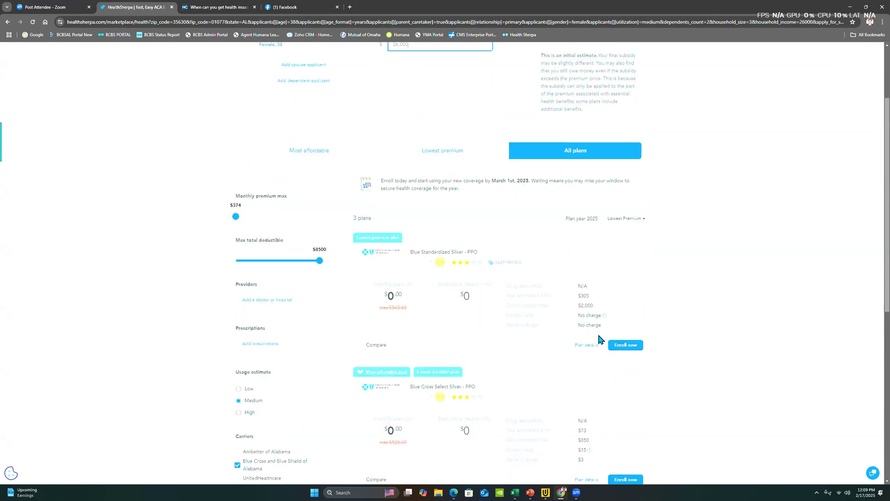
pyautogui.scroll(-1, 598, 338)
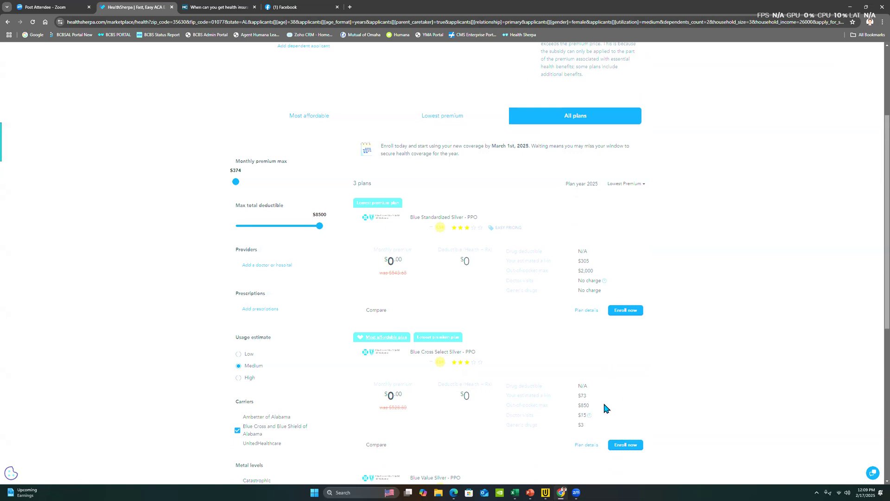
# - Return the household income to 30,000 and check the costs of all three Silver plans again
pyautogui.scroll(4, 529, 288)
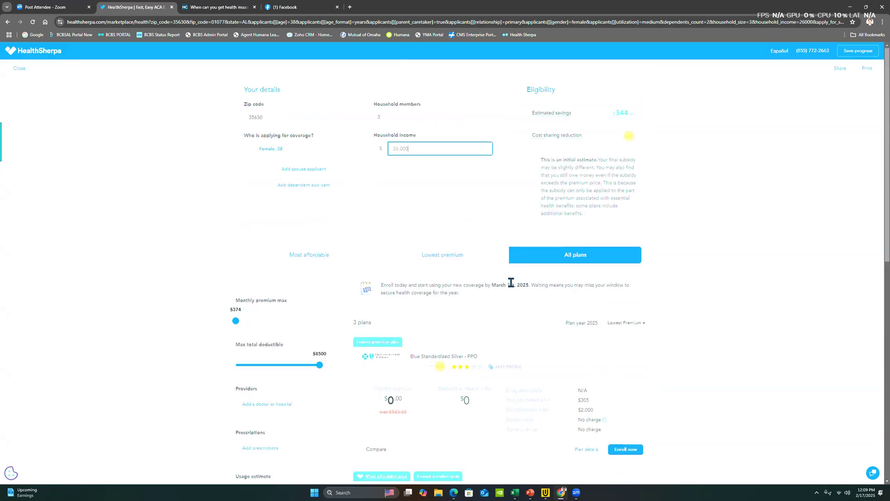
pyautogui.moveTo(407, 148); pyautogui.dragTo(388, 149)
pyautogui.write('300000')
pyautogui.press('BackSpace')
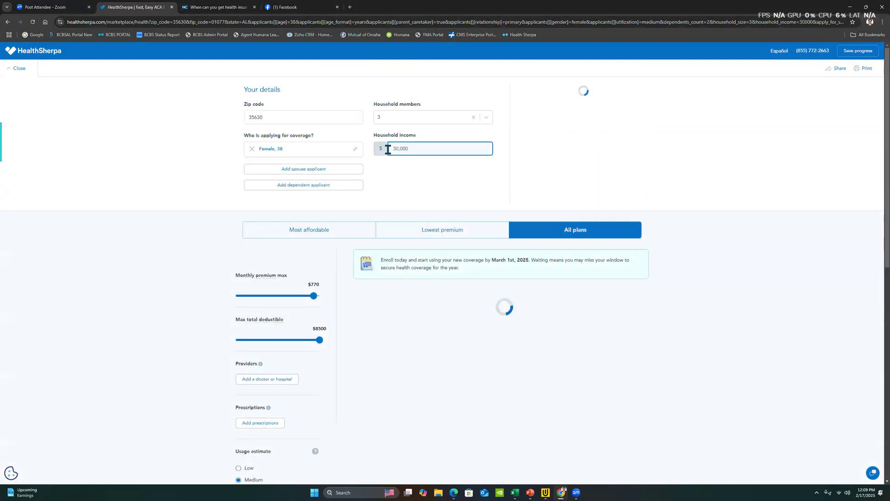
pyautogui.scroll(-5, 605, 282)
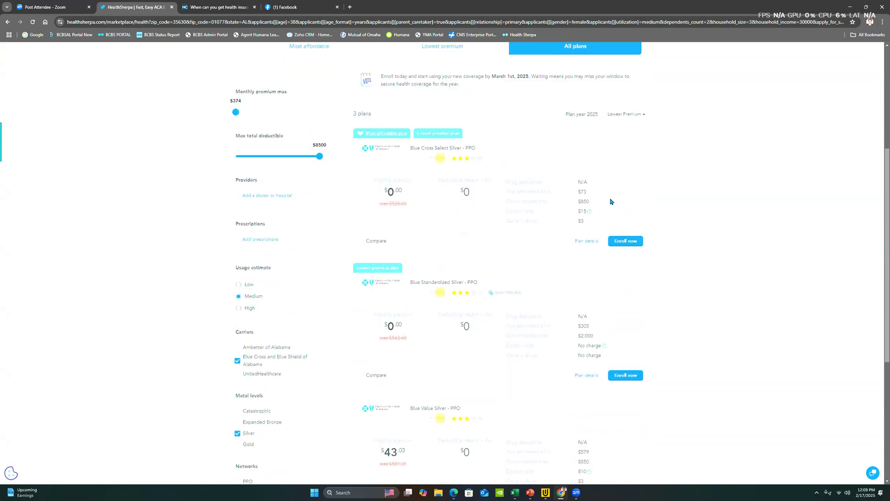
pyautogui.scroll(-3, 584, 239)
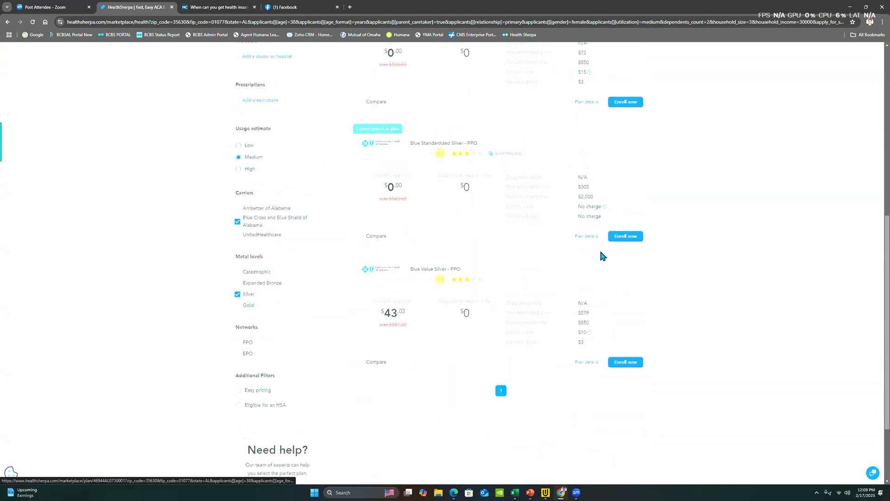
# - Set the household income to 35,000 and review the recalculated Silver plan premiums and deductibles
pyautogui.scroll(8, 601, 255)
pyautogui.click(408, 147)
pyautogui.moveTo(415, 147); pyautogui.dragTo(362, 152)
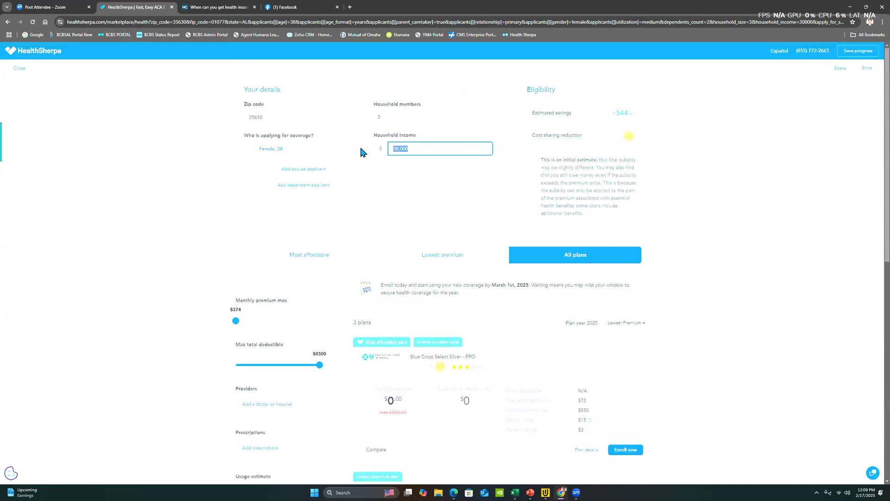
pyautogui.write('35000')
pyautogui.scroll(-4, 640, 287)
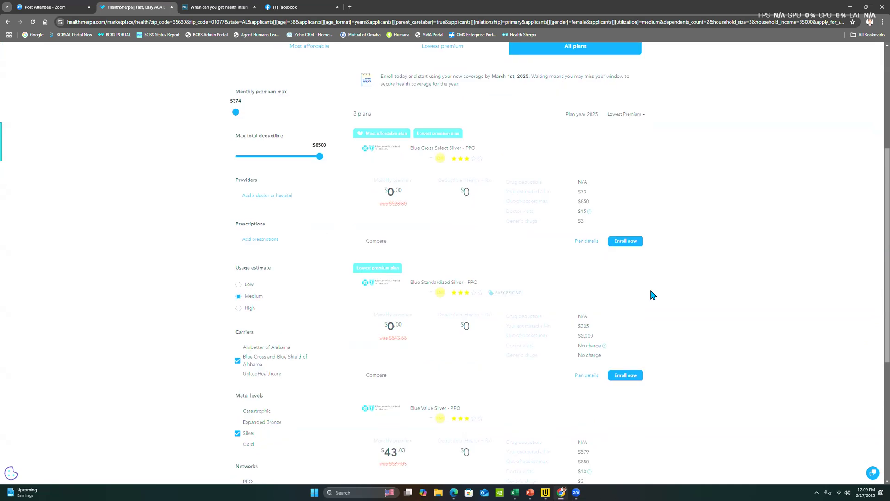
pyautogui.scroll(-1, 650, 293)
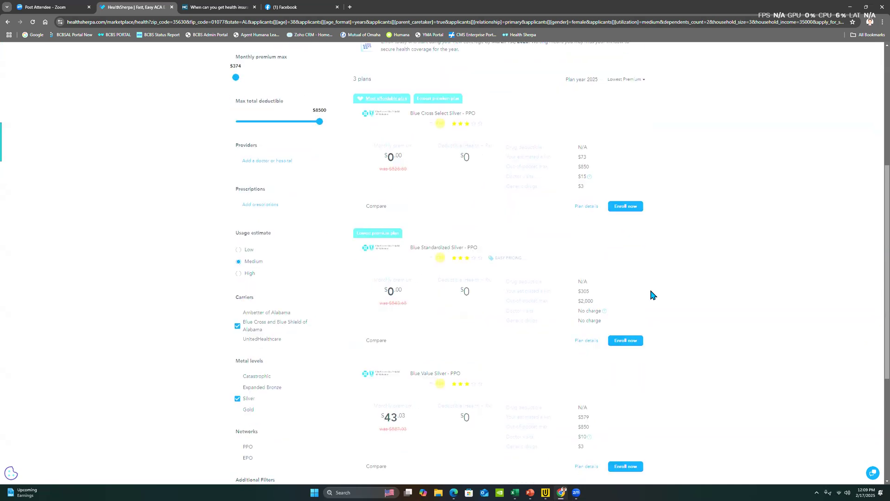
# - Set the household income to 40,000 and review the premiums and deductibles of the Blue Cross Select and Standardized Silver plans
pyautogui.scroll(5, 651, 295)
pyautogui.moveTo(417, 116); pyautogui.dragTo(385, 116)
pyautogui.write('400000')
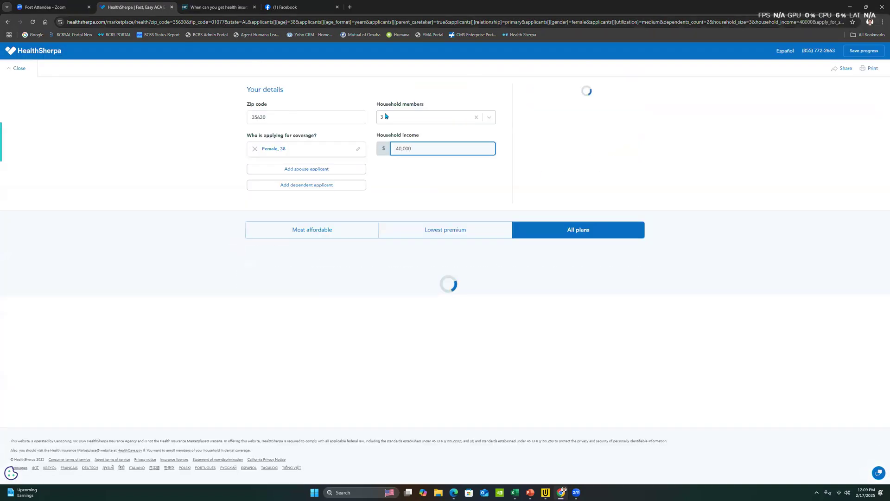
pyautogui.scroll(-3, 677, 280)
pyautogui.scroll(-3, 676, 270)
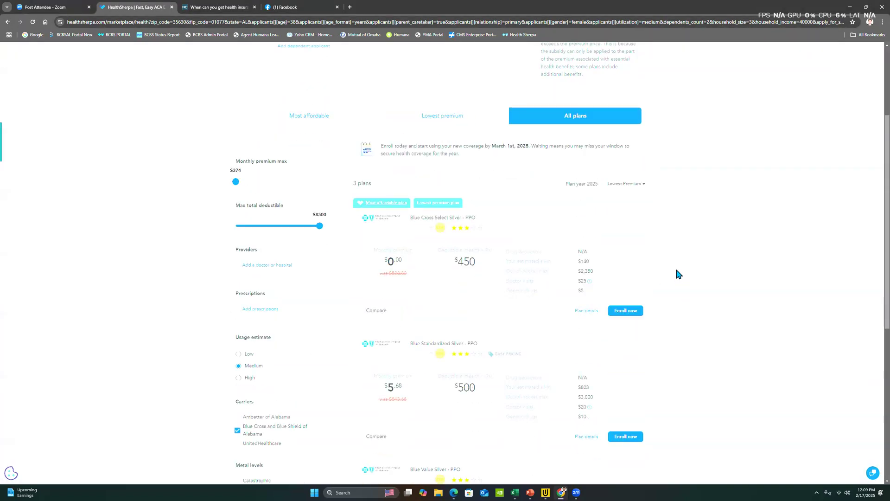
pyautogui.scroll(6, 676, 271)
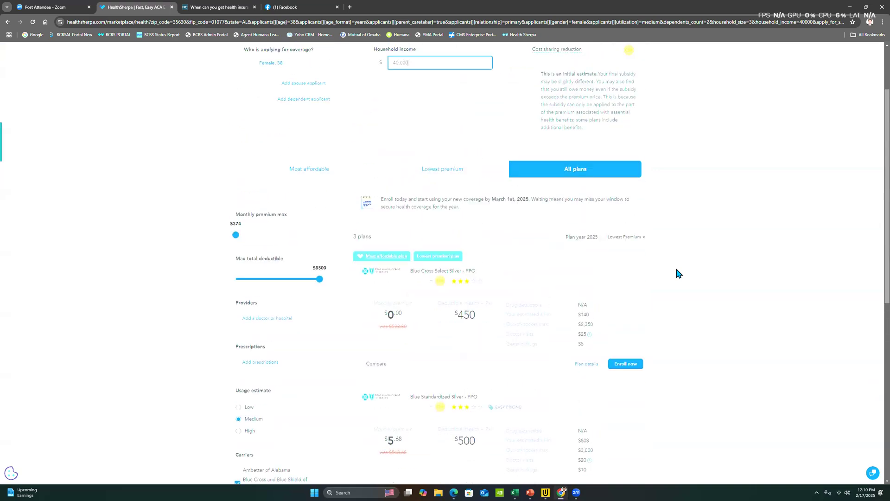
pyautogui.scroll(-3, 522, 214)
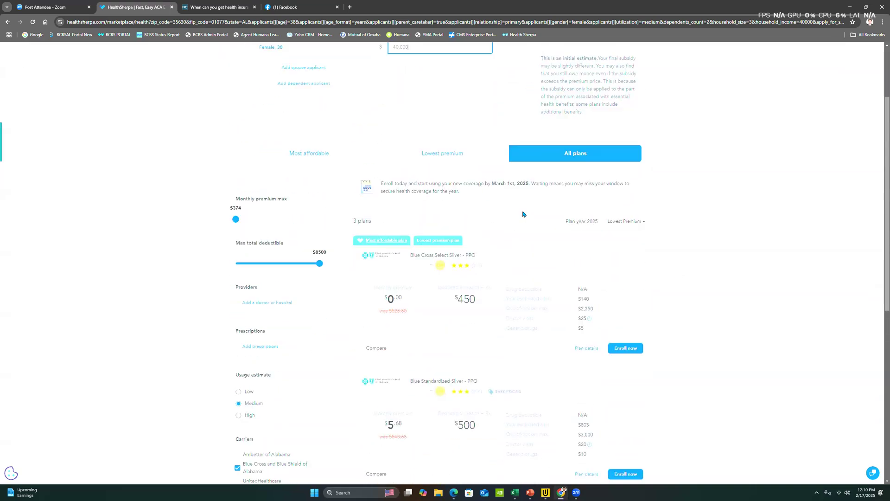
# - Compare the premiums, deductibles and out-of-pocket maximums of the three Blue Cross Silver plans at the 40,000 household income
pyautogui.moveTo(509, 305)
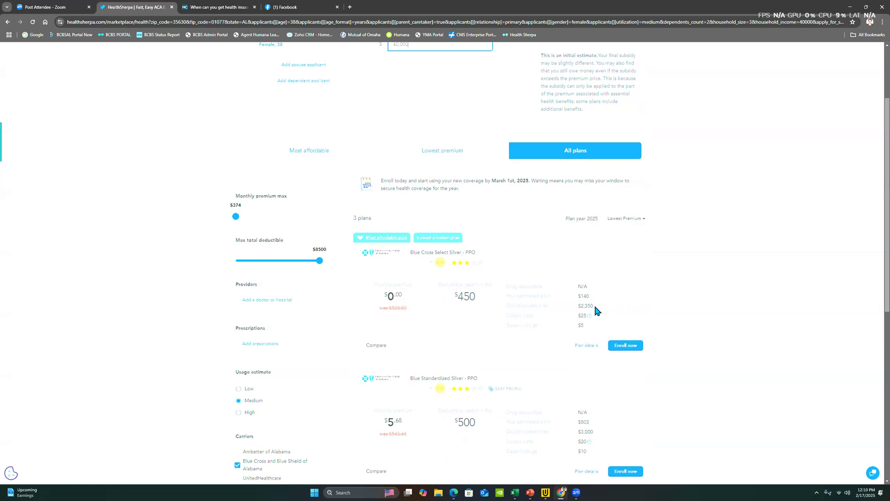
pyautogui.scroll(-3, 594, 306)
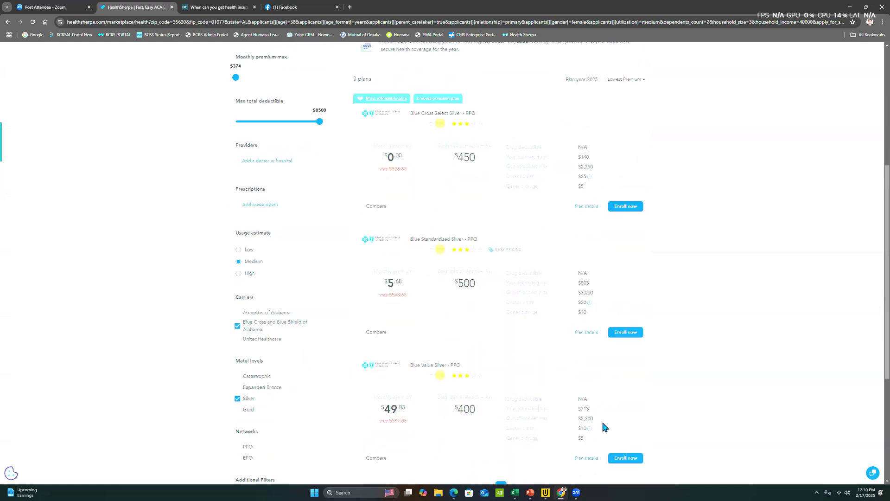
pyautogui.scroll(1, 440, 390)
pyautogui.scroll(1, 419, 384)
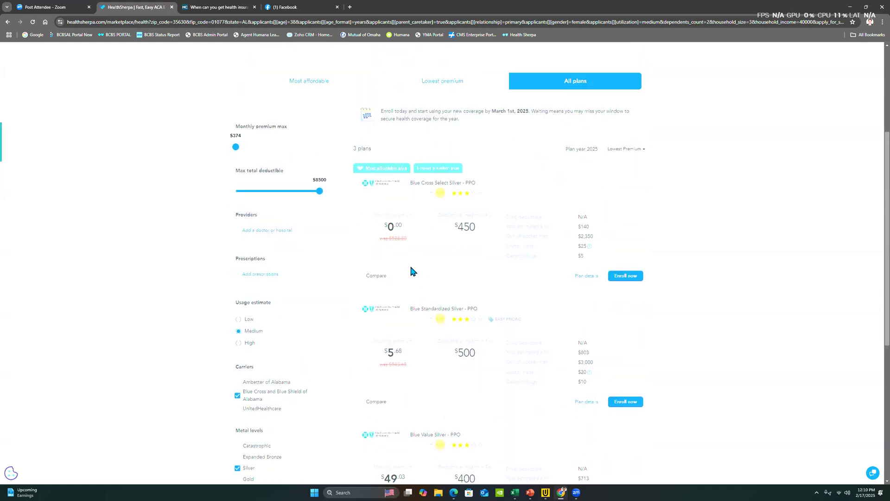
pyautogui.scroll(-1, 399, 389)
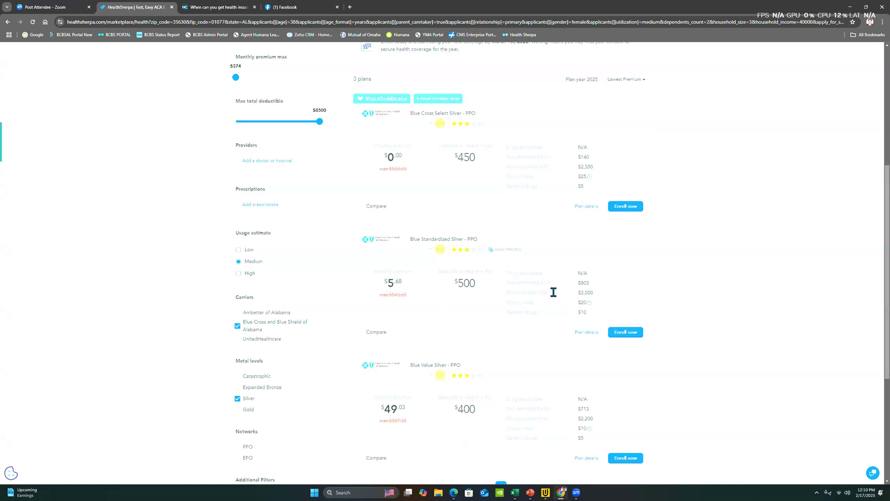
pyautogui.scroll(5, 552, 292)
pyautogui.scroll(-2, 470, 386)
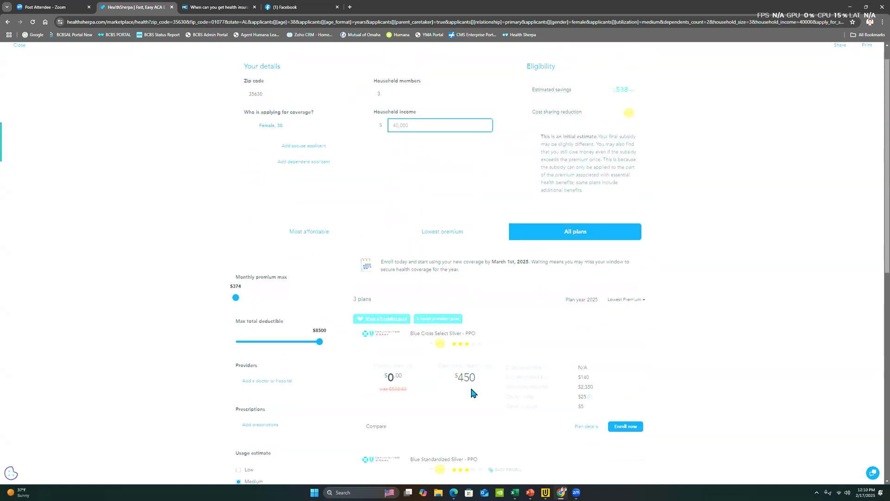
pyautogui.scroll(1, 469, 301)
pyautogui.scroll(1, 469, 304)
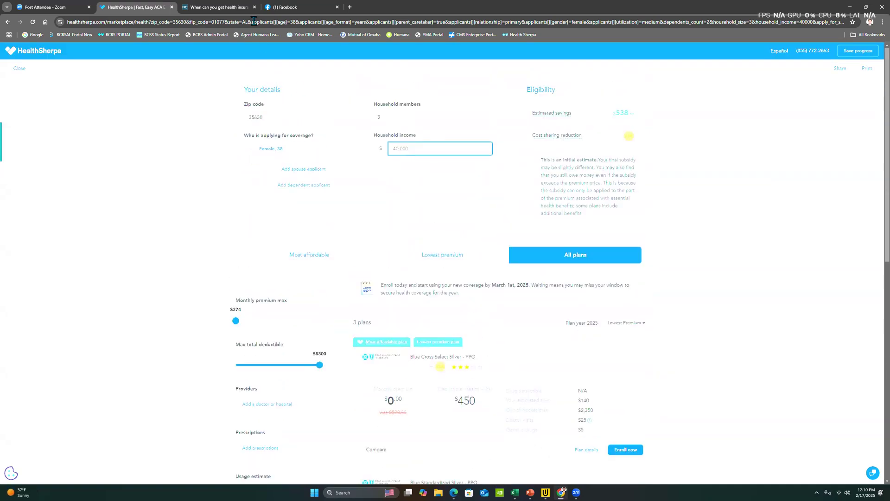
# - Switch to the HealthCare.gov quick guide and review the Marketplace enrollment and coverage start dates
pyautogui.click(241, 7)
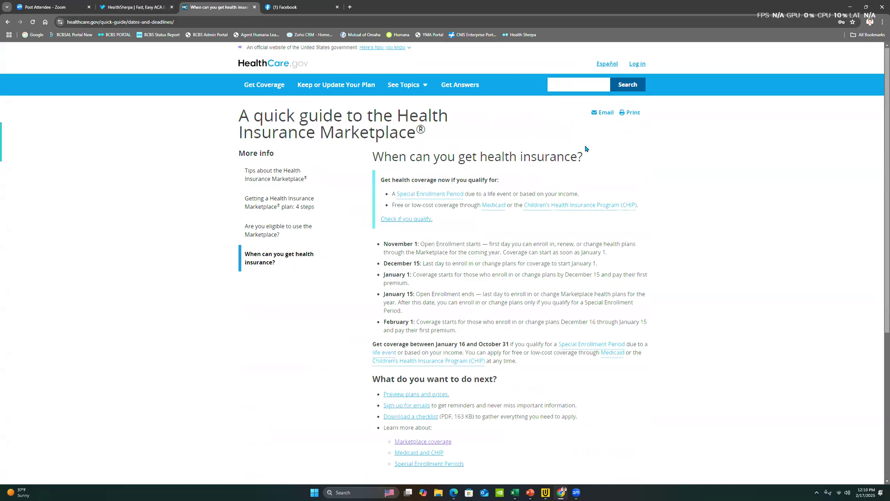
pyautogui.scroll(-1, 651, 230)
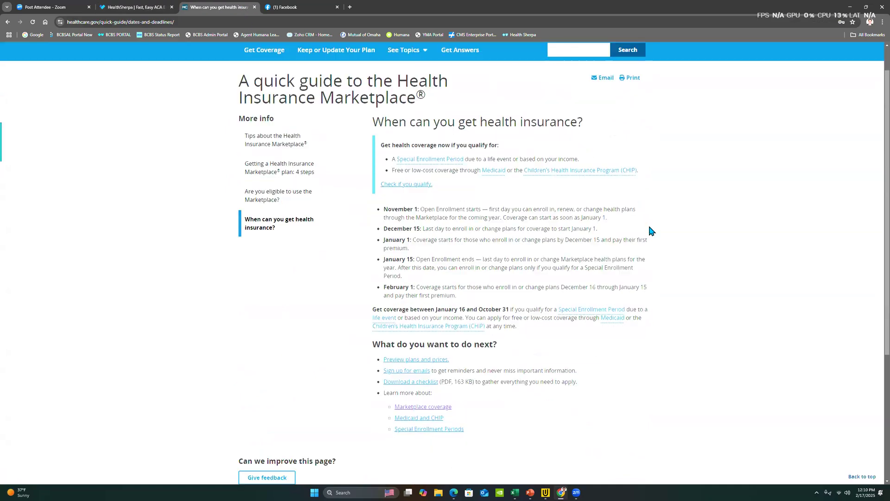
pyautogui.scroll(1, 649, 230)
# - Open the guide's Tips about the Health Insurance Marketplace and read the sections on enrollment, savings, coverage and ways to apply
pyautogui.click(249, 175)
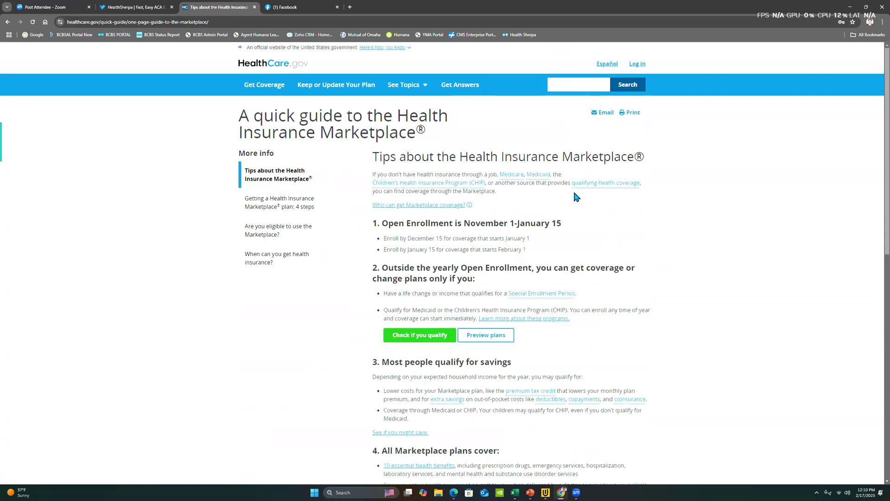
pyautogui.scroll(-1, 544, 218)
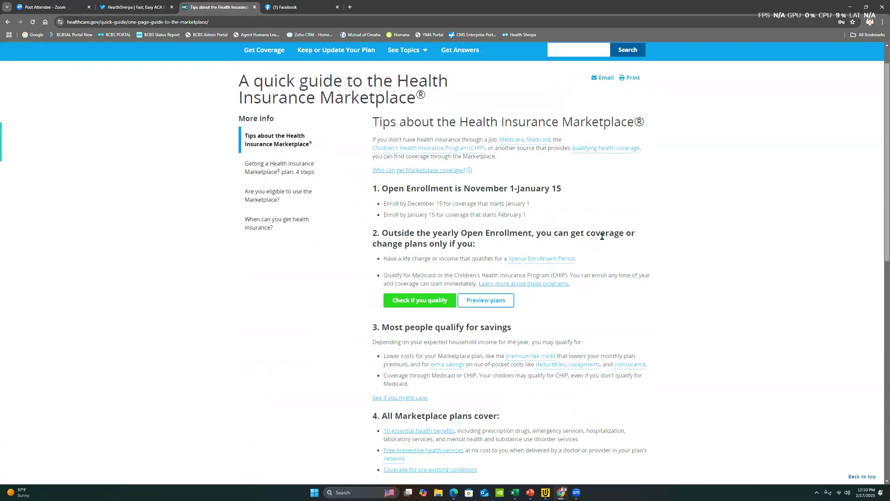
pyautogui.scroll(-1, 602, 236)
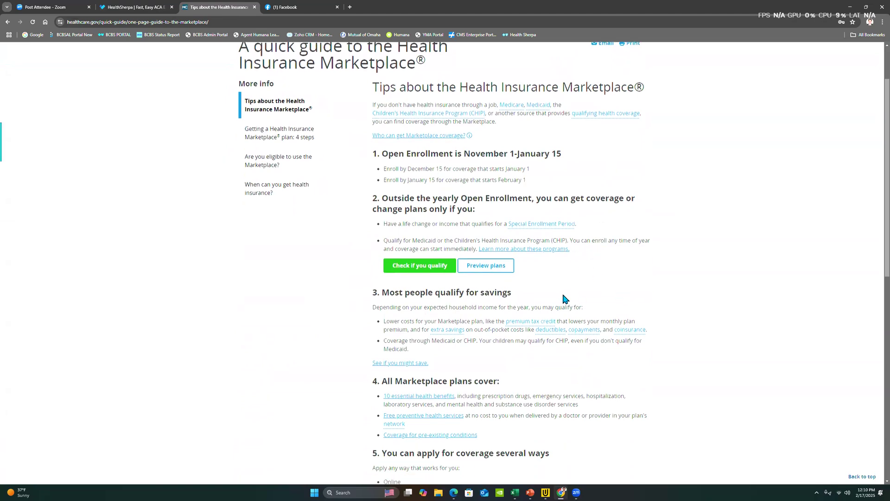
pyautogui.scroll(-2, 557, 297)
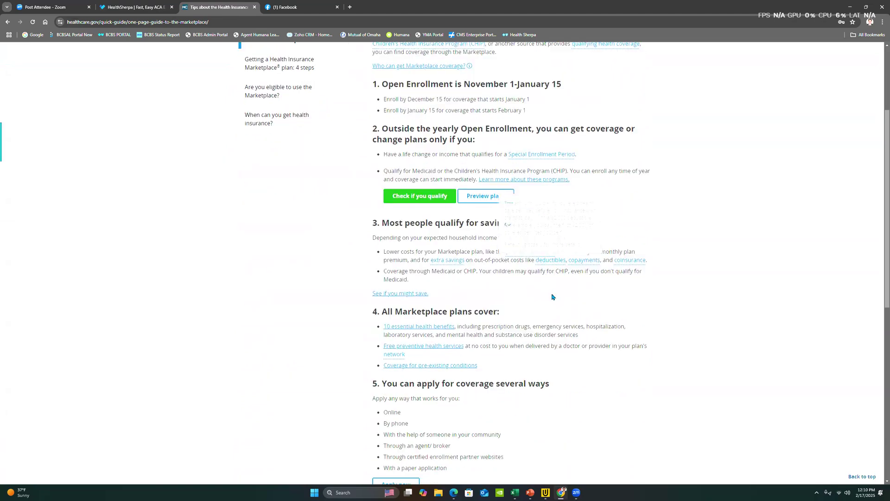
pyautogui.scroll(-2, 536, 299)
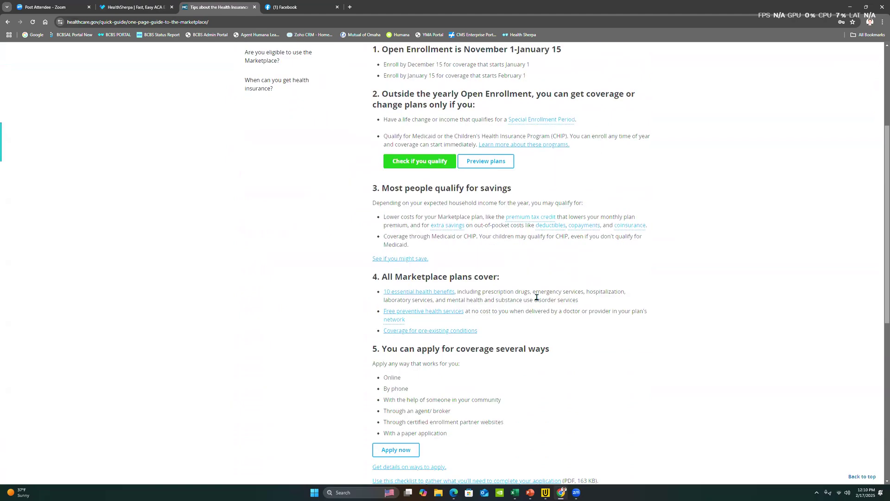
# - Search HealthCare.gov for "federal poverty level" and open the Federal Poverty Level (FPL) glossary entry
pyautogui.scroll(6, 538, 292)
pyautogui.click(568, 82)
pyautogui.write('federal poverty level')
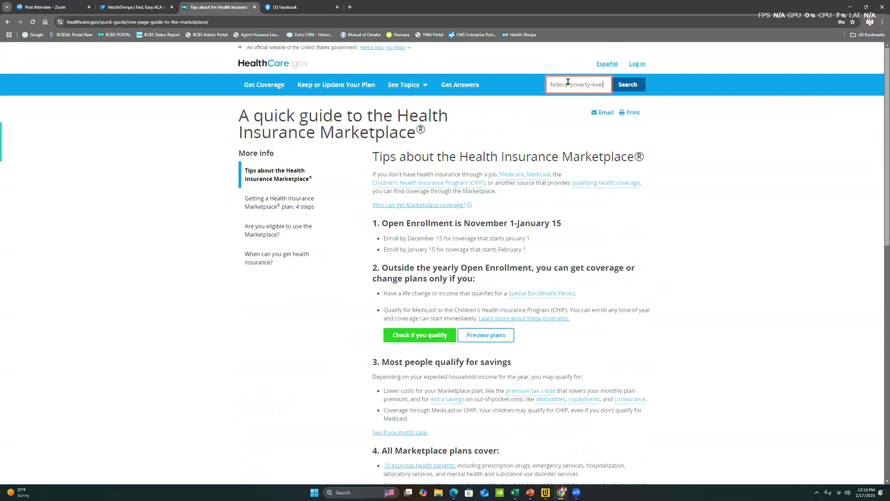
pyautogui.press('Return')
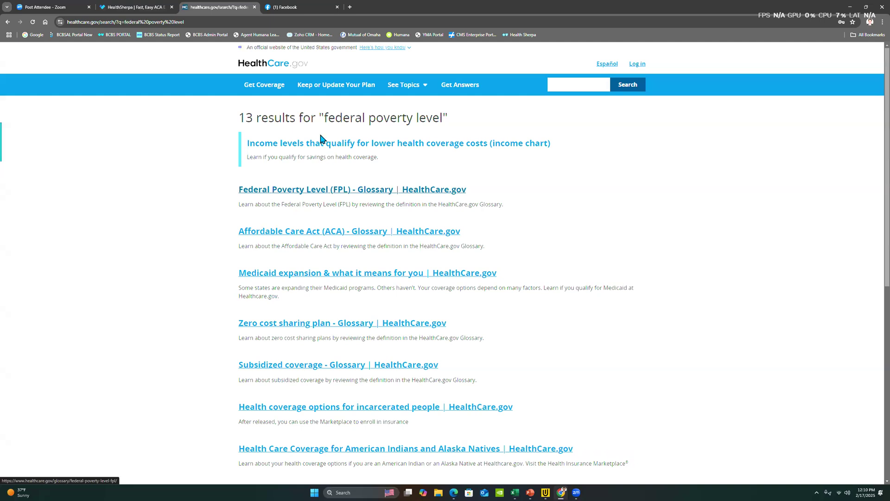
pyautogui.click(313, 191)
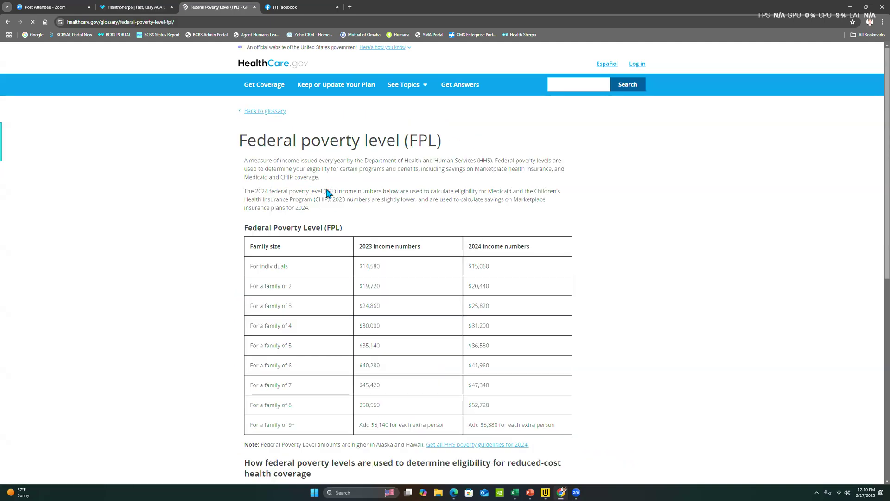
# - Review the federal poverty level income table by family size and the rules for reduced-cost coverage eligibility
pyautogui.scroll(-1, 615, 197)
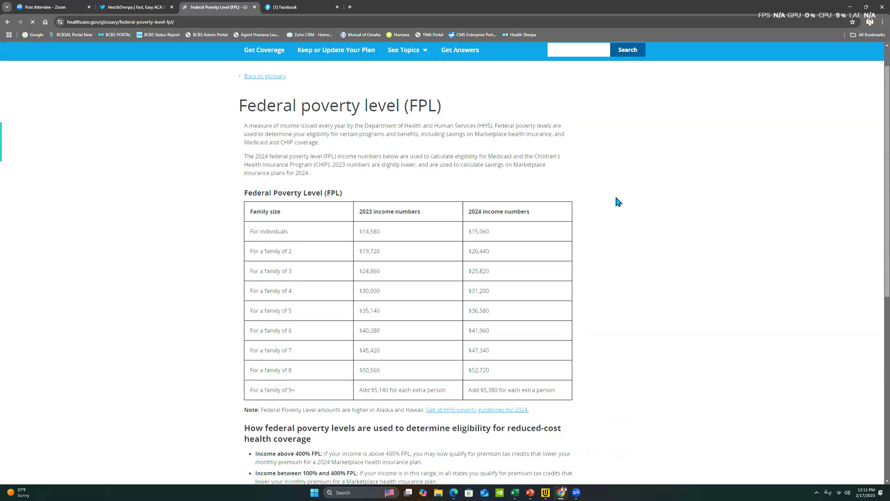
pyautogui.scroll(-1, 615, 197)
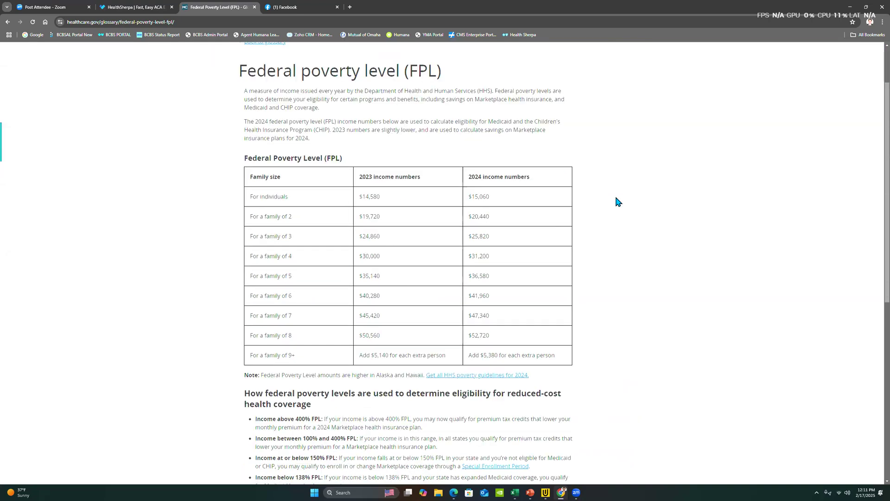
pyautogui.scroll(-8, 615, 197)
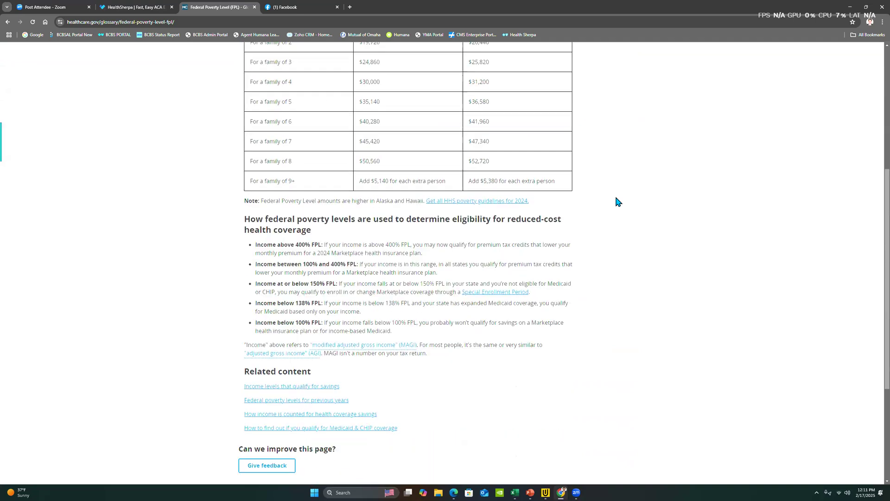
pyautogui.scroll(10, 616, 198)
# - Search Google for "federal poverty level chart" and open the Sieda Community Action poverty guidelines page from the chart image
pyautogui.click(270, 23)
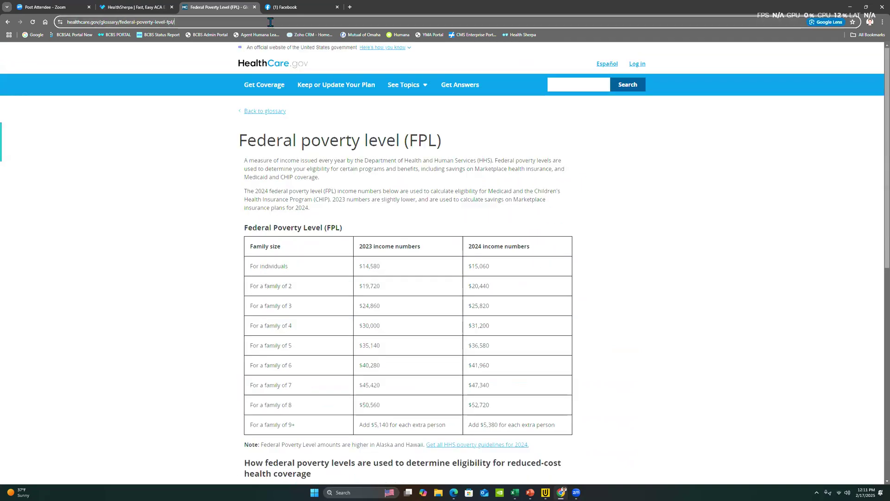
pyautogui.write('federal povert')
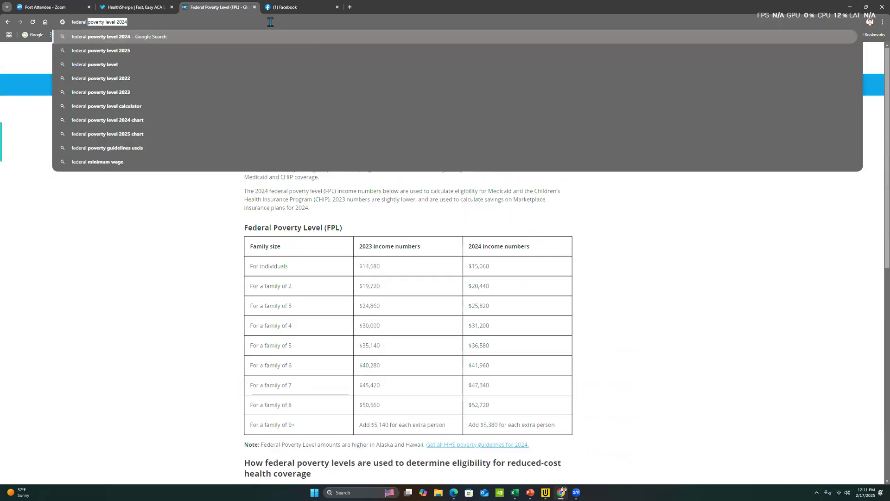
pyautogui.write('y level chart')
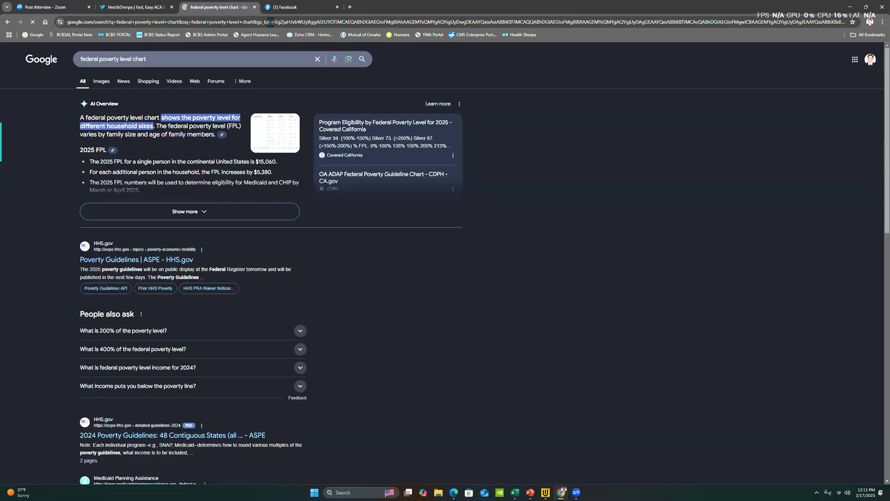
pyautogui.click(275, 133)
pyautogui.click(579, 146)
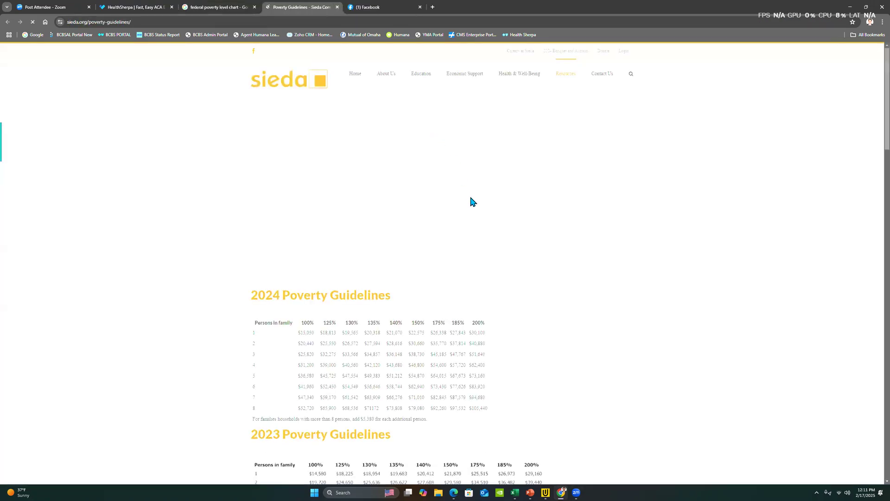
# - Examine the 2024 poverty guidelines by family size and percentage, and look through the tables for earlier years
pyautogui.scroll(-4, 508, 204)
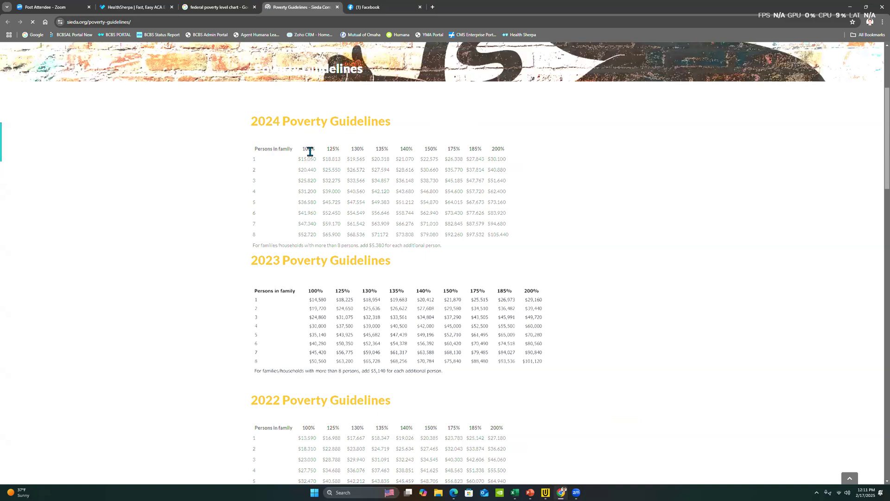
pyautogui.scroll(-1, 309, 151)
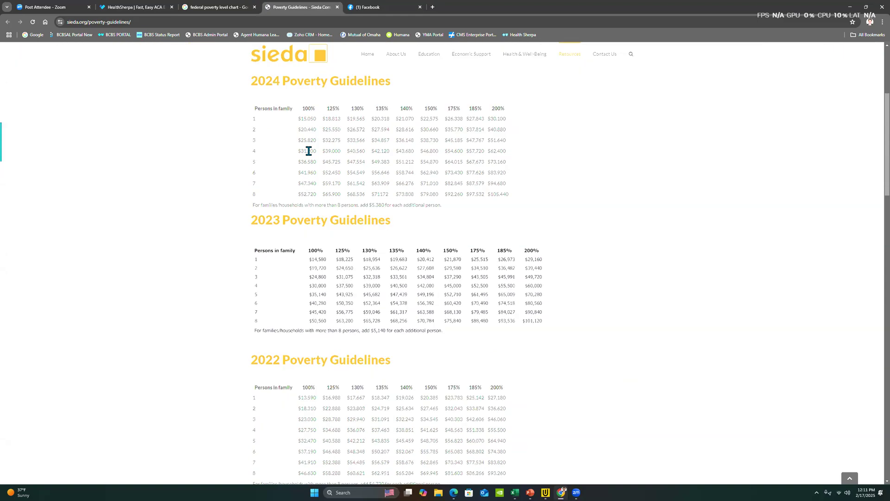
pyautogui.scroll(1, 369, 173)
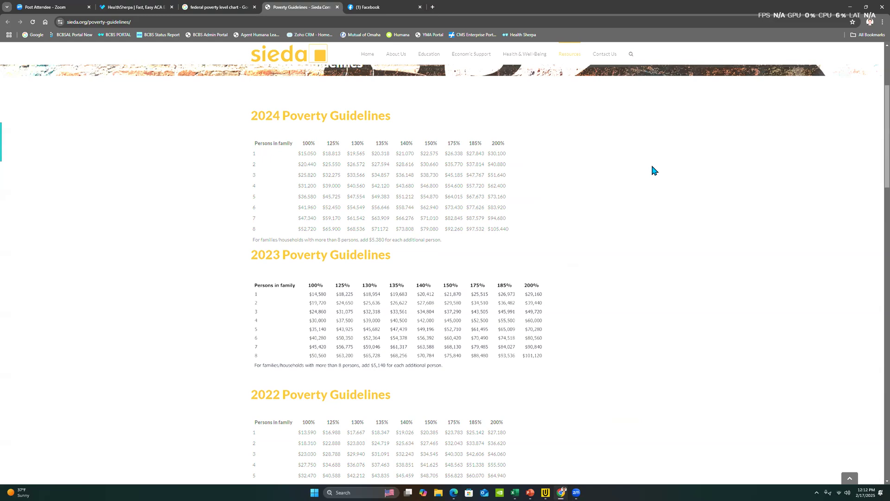
pyautogui.scroll(-9, 603, 198)
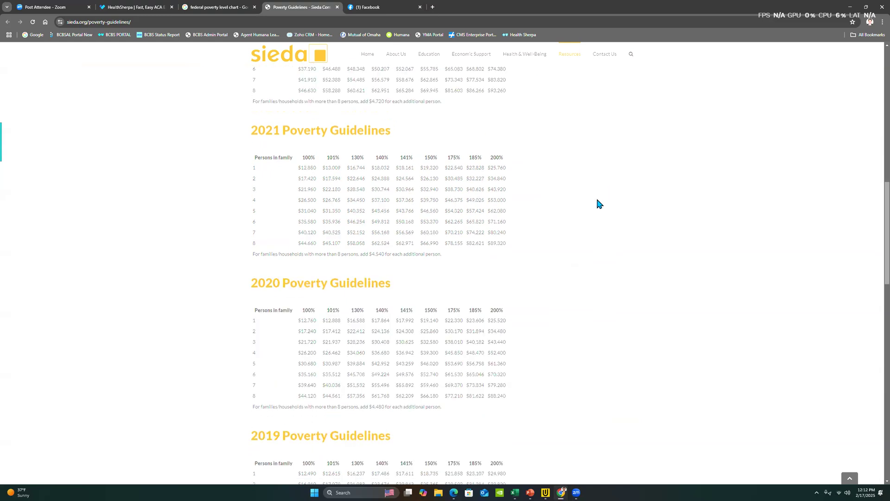
pyautogui.scroll(-3, 599, 201)
pyautogui.scroll(-9, 599, 202)
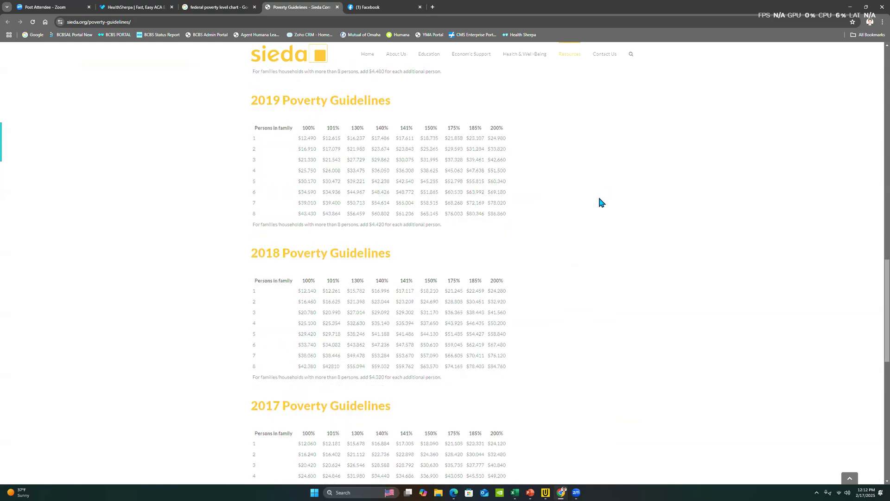
pyautogui.scroll(-4, 597, 204)
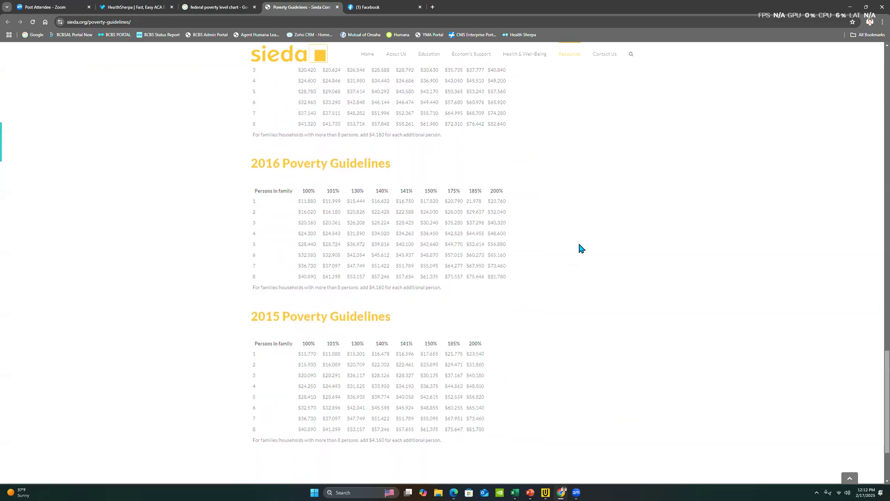
pyautogui.scroll(10, 582, 248)
pyautogui.scroll(15, 580, 248)
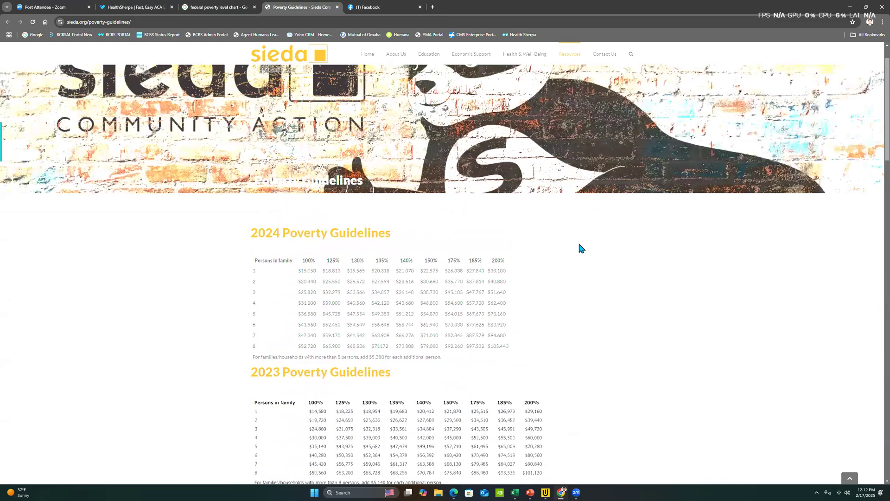
pyautogui.scroll(-2, 494, 182)
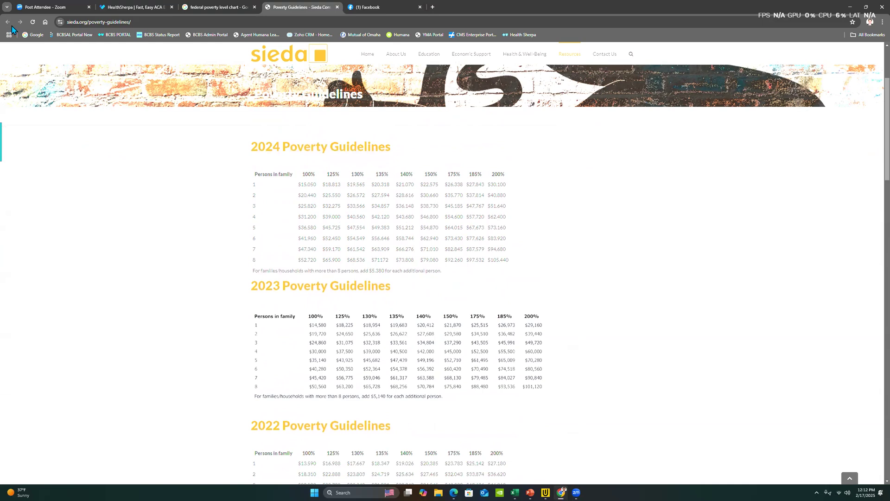
# - Return to the Google results, preview the SACAS 2024 Federal Poverty Level guidelines chart, try its source page, and go back to the preview
pyautogui.click(234, 10)
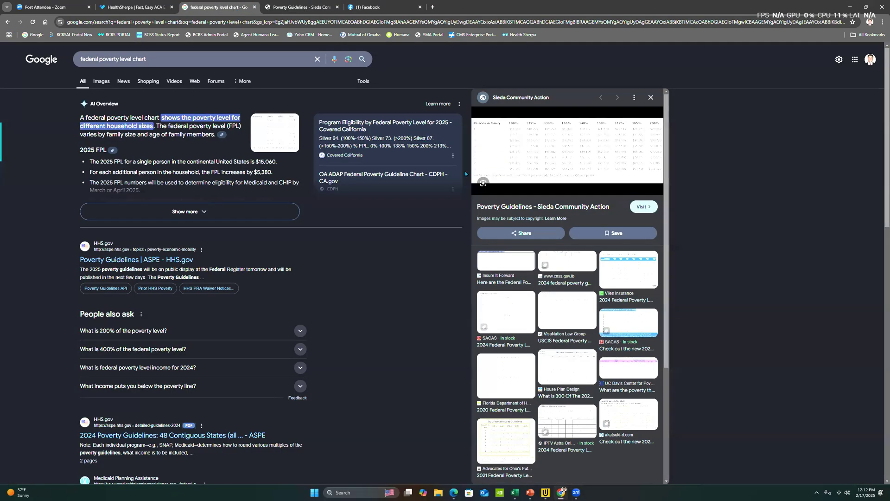
pyautogui.click(620, 314)
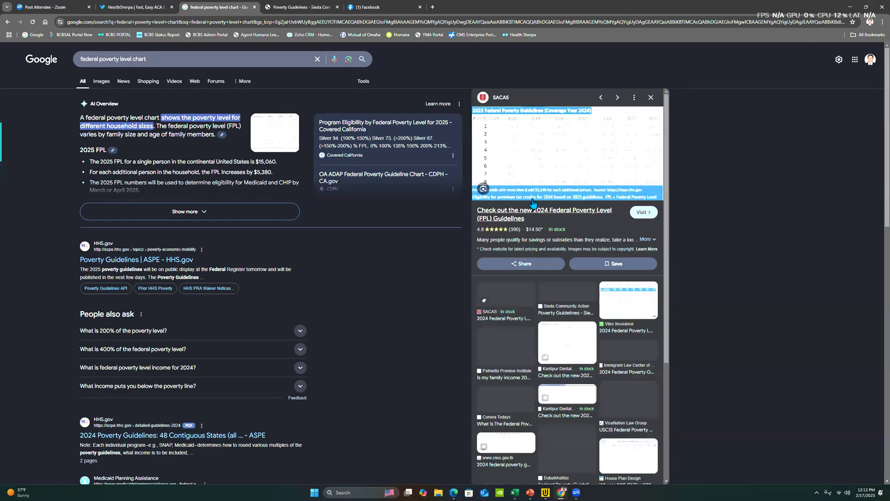
pyautogui.click(544, 150)
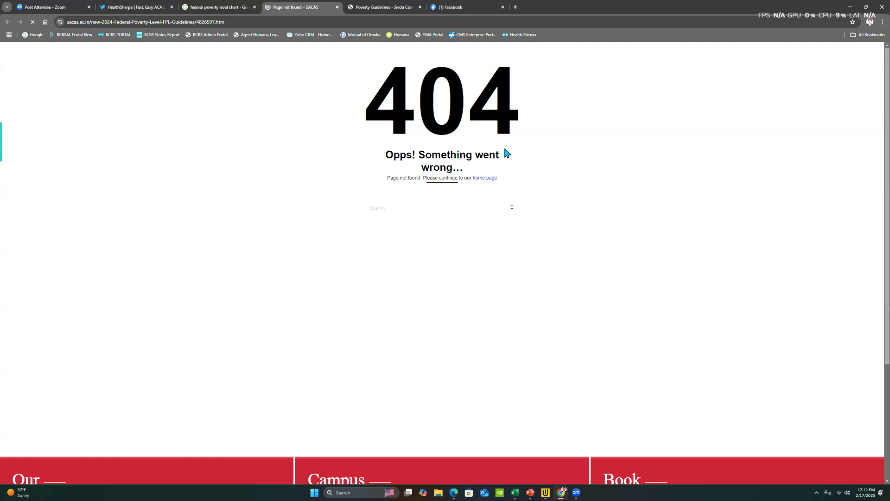
pyautogui.hotkey('ctrl', 'shift', 'Tab')
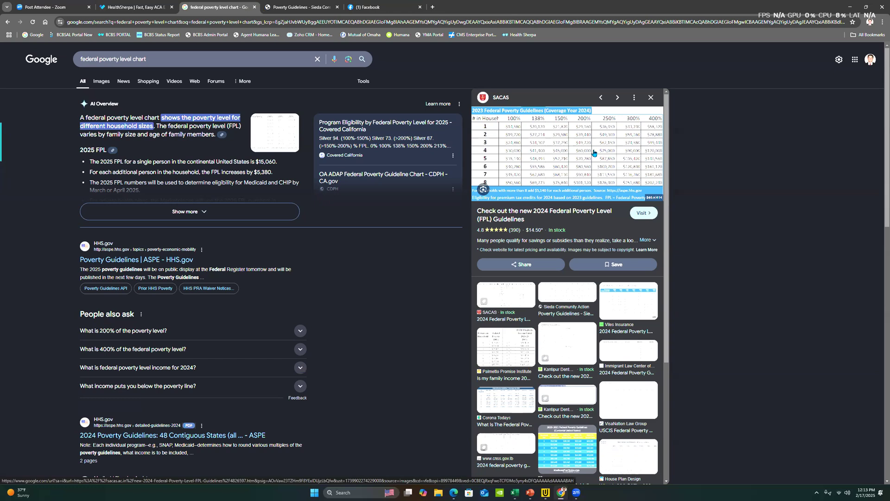
# - Preview the Viles Insurance 2024 Federal Poverty Level chart in the Google image results and open its source page
pyautogui.click(629, 304)
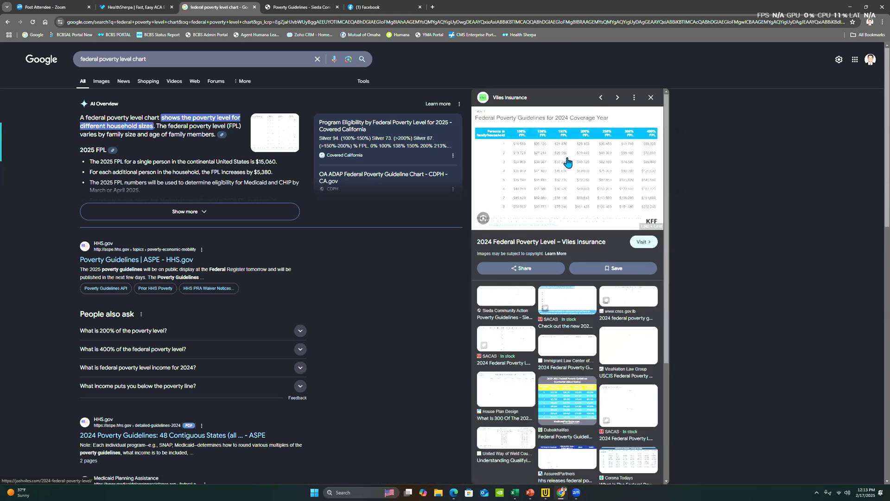
pyautogui.click(568, 161)
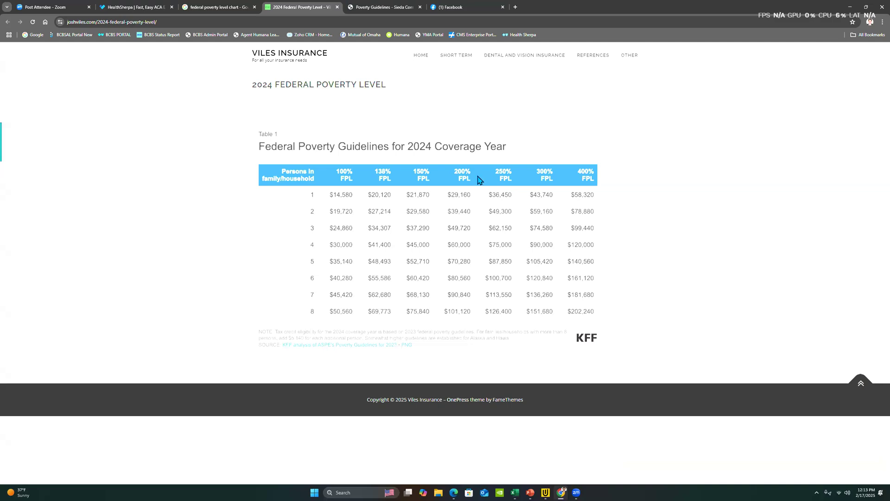
# - Compare the household size and income in HealthSherpa with the Sieda and Viles Insurance poverty guideline tables
pyautogui.click(216, 7)
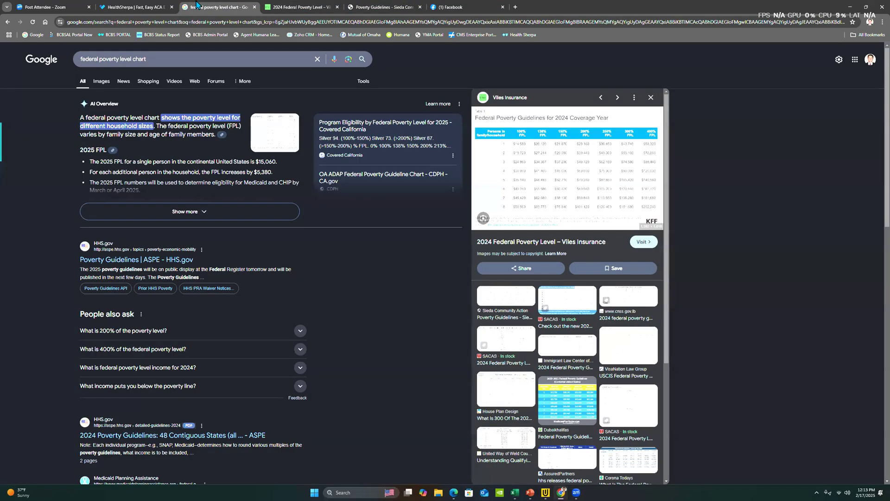
pyautogui.click(152, 9)
pyautogui.click(429, 148)
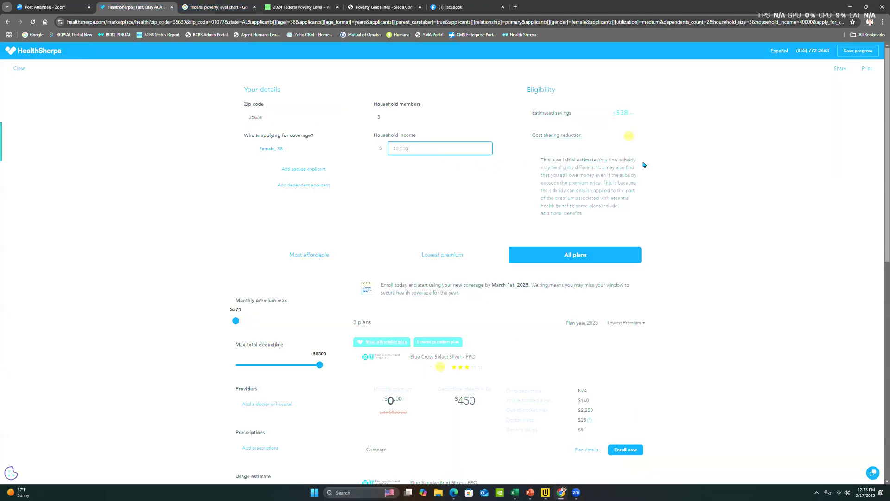
pyautogui.click(380, 7)
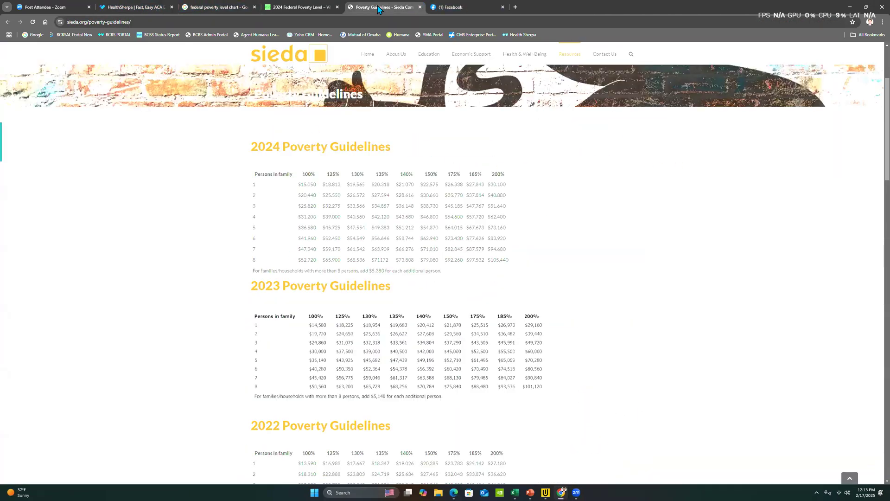
pyautogui.click(301, 7)
pyautogui.click(218, 7)
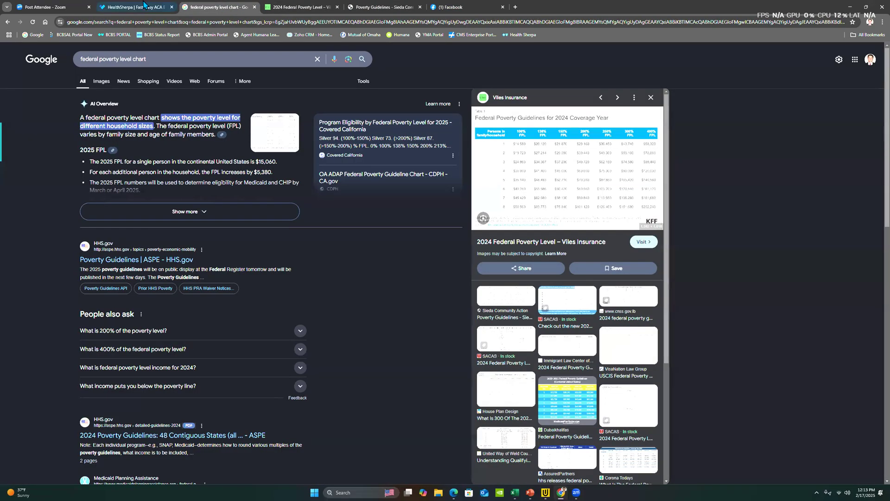
pyautogui.click(143, 6)
pyautogui.click(216, 7)
pyautogui.click(302, 8)
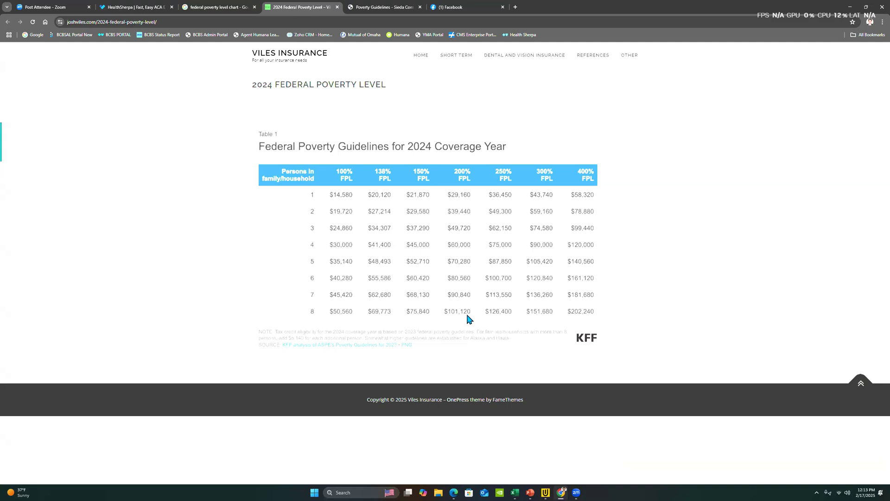
# - Review the HealthSherpa eligibility estimate and the premiums, deductibles and copays of the Blue Cross Silver plans
pyautogui.click(126, 9)
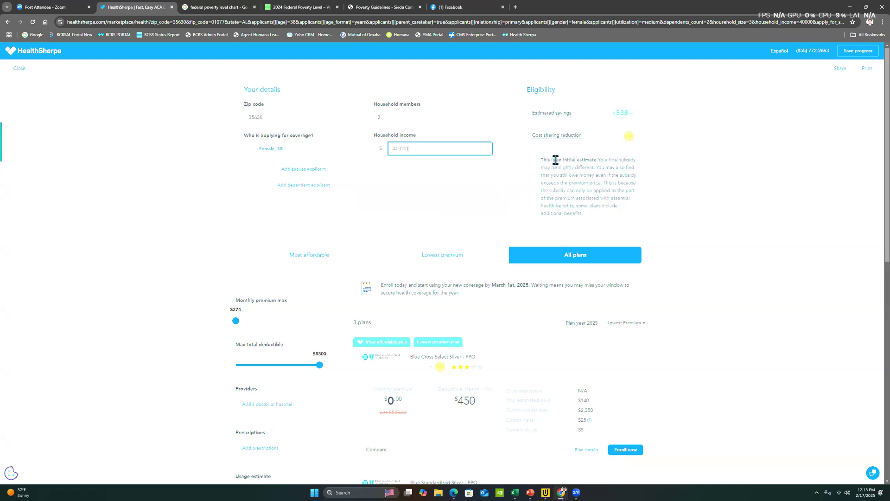
pyautogui.scroll(-2, 610, 228)
pyautogui.scroll(-4, 610, 228)
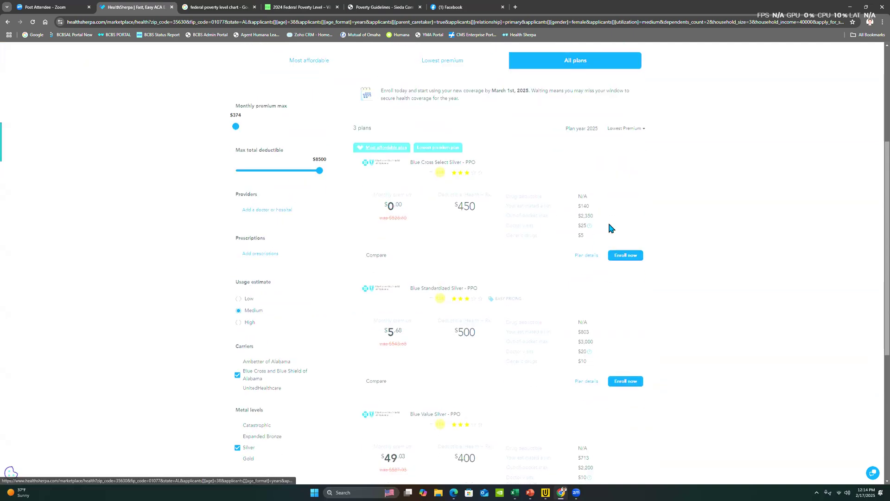
pyautogui.scroll(1, 610, 228)
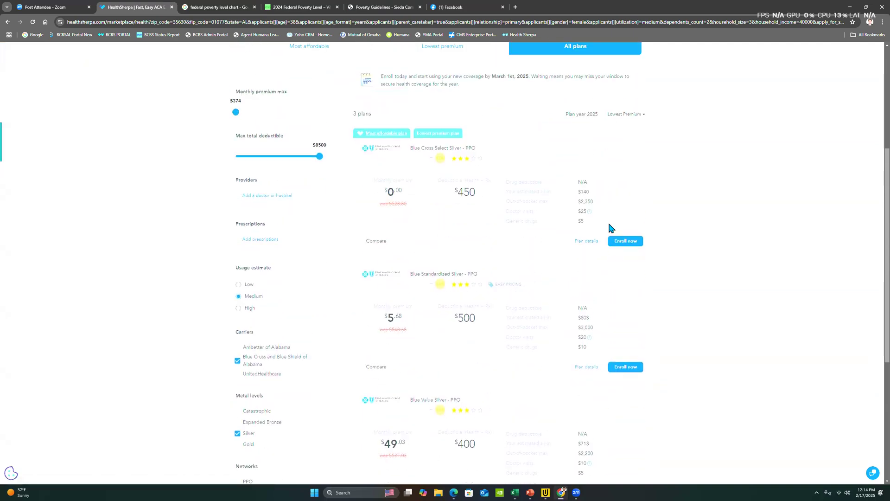
pyautogui.scroll(5, 611, 227)
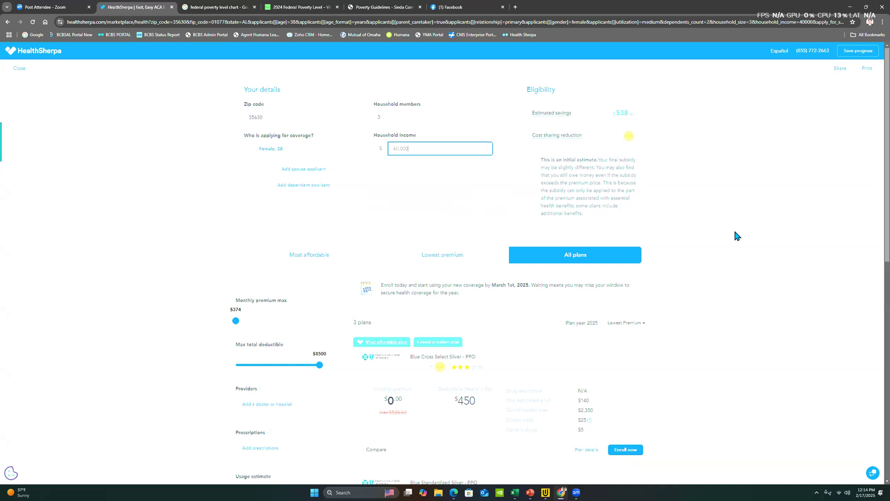
pyautogui.scroll(-5, 641, 223)
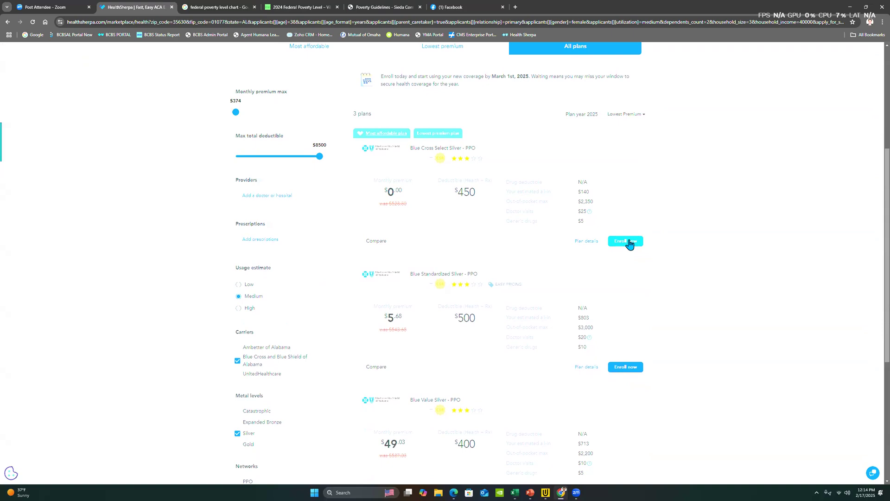
pyautogui.scroll(3, 632, 245)
pyautogui.scroll(-2, 632, 264)
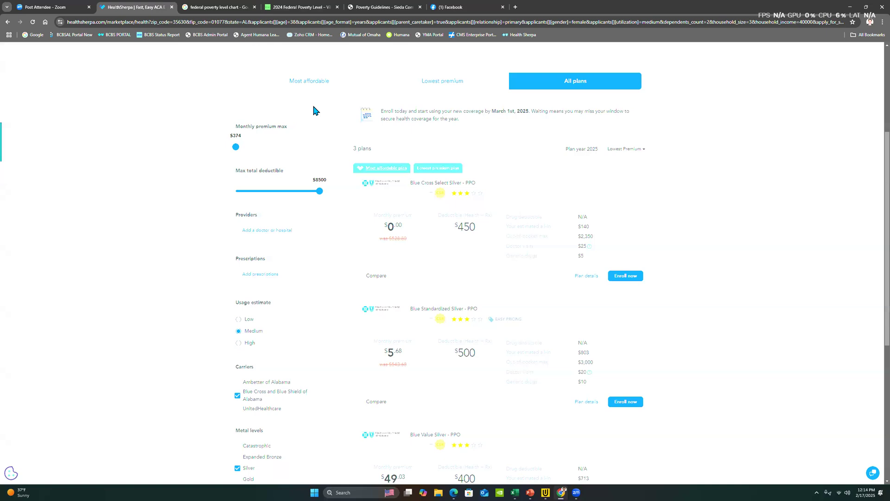
# - Go back from the Google results to the HealthCare.gov search results for "federal poverty level", and return to the HealthSherpa household details
pyautogui.click(215, 7)
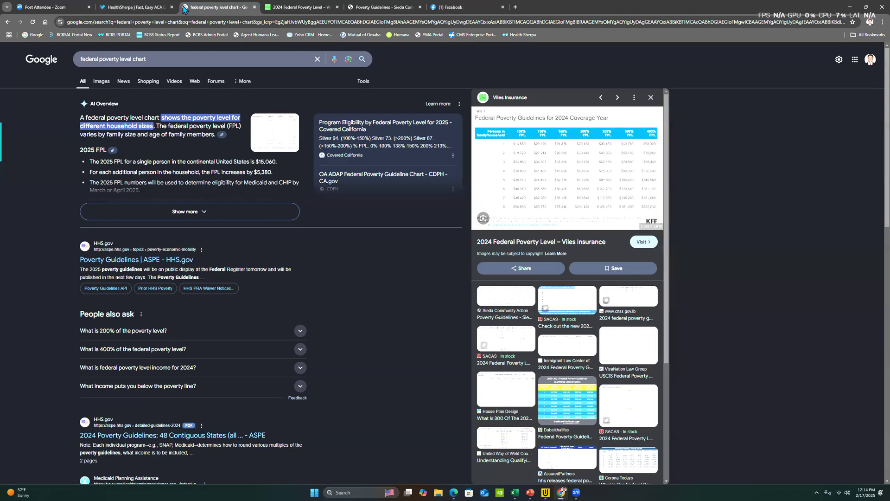
pyautogui.click(7, 23)
pyautogui.click(7, 23)
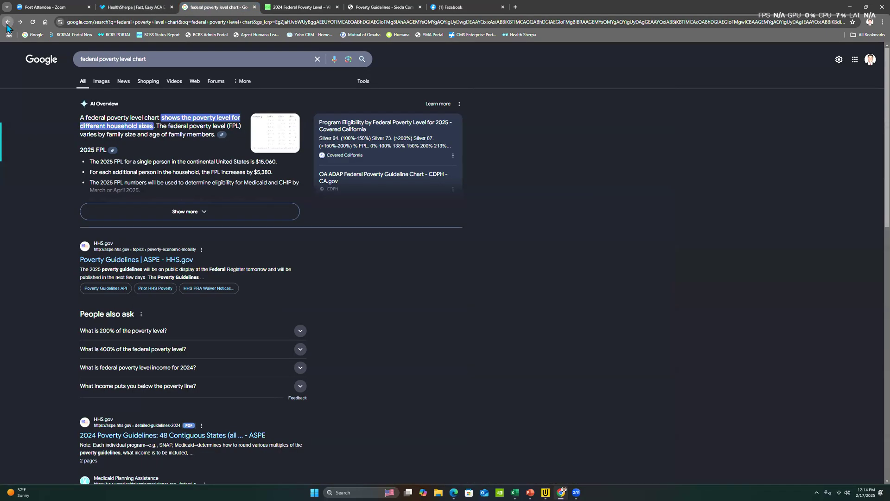
pyautogui.click(8, 23)
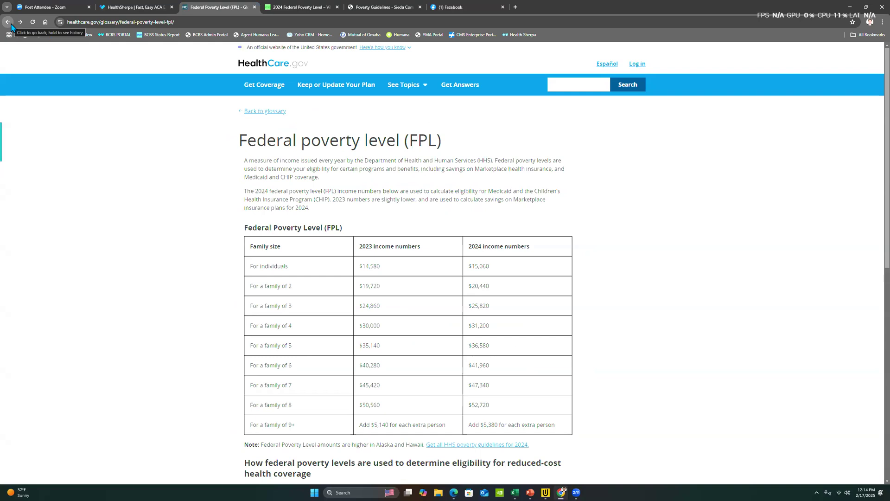
pyautogui.click(9, 23)
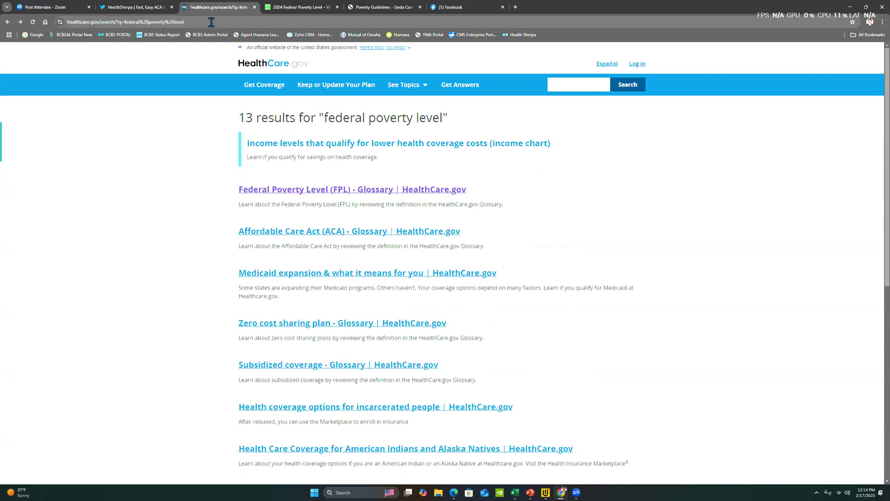
pyautogui.click(151, 7)
pyautogui.scroll(4, 538, 118)
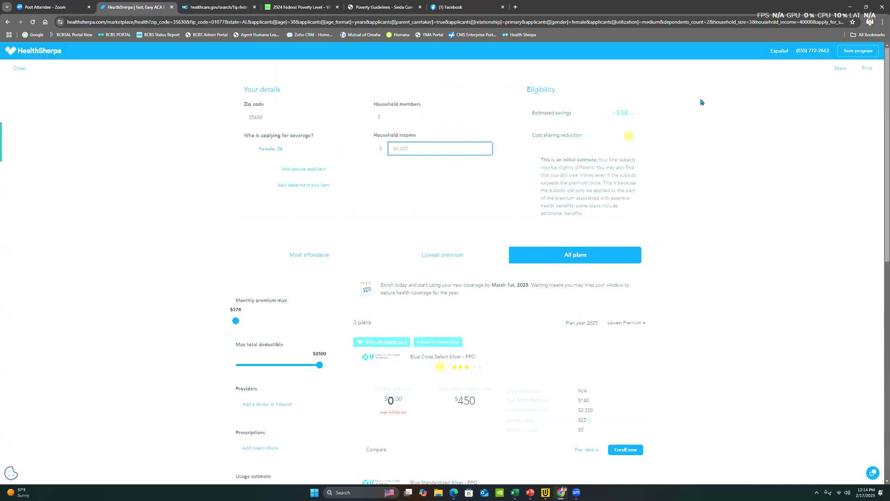